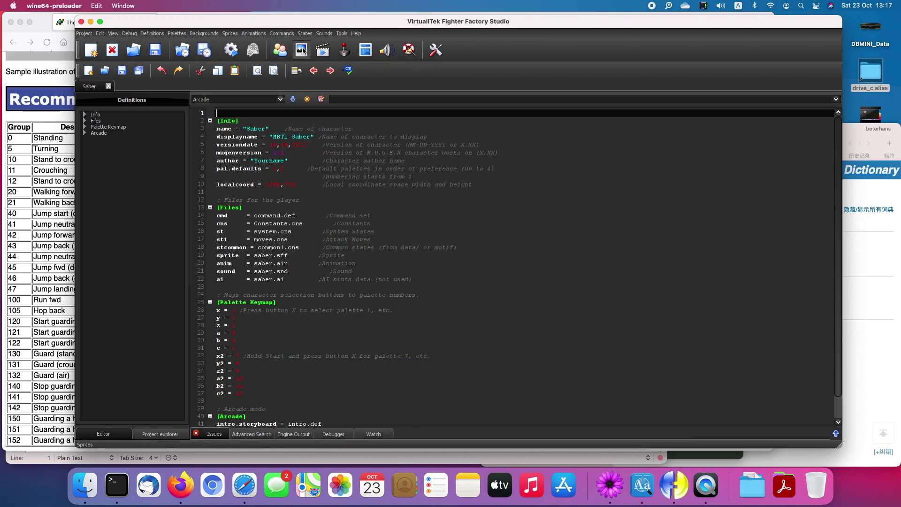
Open the sprite editor and browse the character's sprites until reaching group 5, index 0.
drag(237, 279, 217, 425)
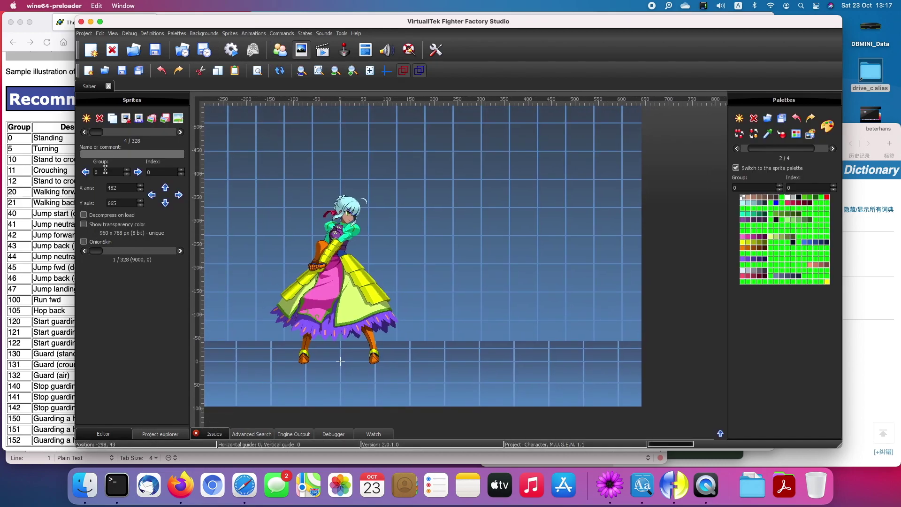
click(180, 133)
click(180, 132)
click(181, 132)
click(180, 132)
click(181, 132)
click(181, 132)
click(180, 132)
click(181, 133)
click(180, 132)
click(180, 132)
click(180, 132)
click(180, 132)
click(181, 132)
click(180, 132)
click(180, 133)
click(180, 133)
click(180, 132)
click(181, 132)
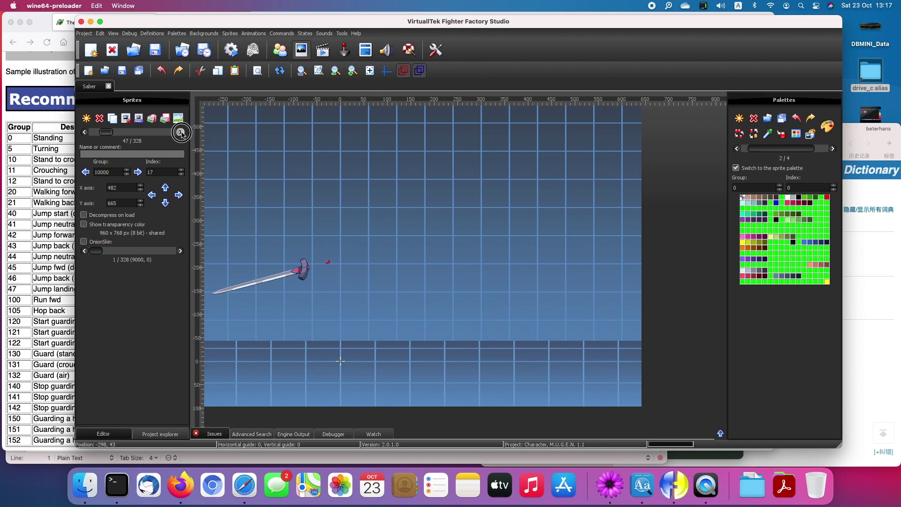
click(180, 133)
click(84, 132)
click(85, 132)
click(84, 132)
click(84, 132)
click(84, 132)
click(85, 132)
click(181, 132)
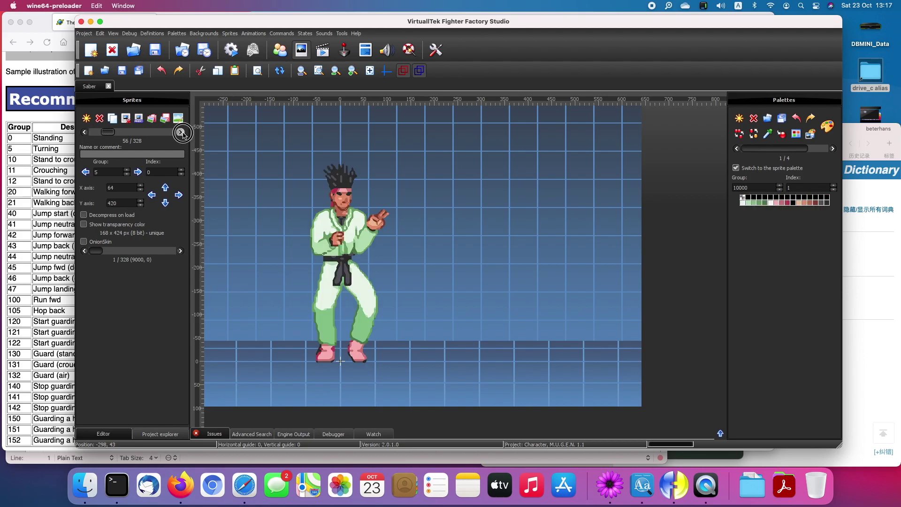
Look up what group 5 stands for in the web page's table of recommended sprite groups.
click(37, 153)
drag(59, 149, 10, 150)
click(781, 285)
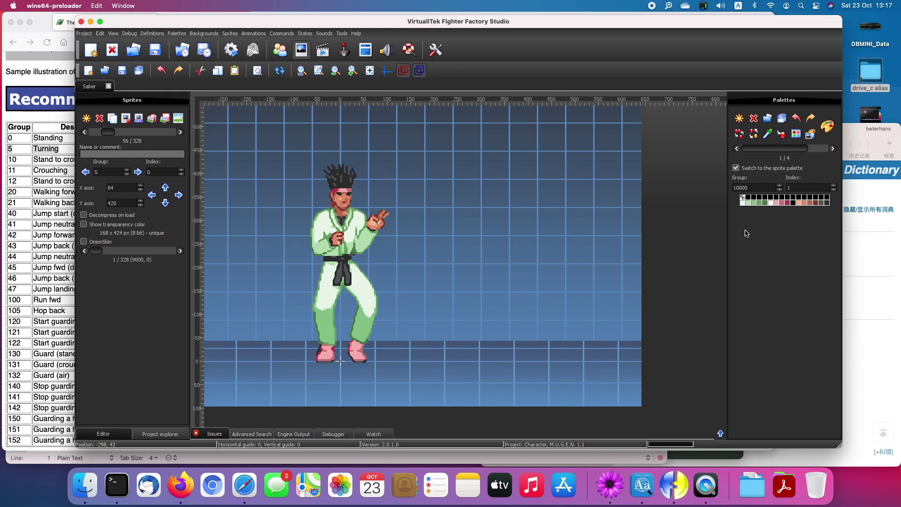
Switch to TextMate, look through move_map.txt and highlight the "408 turn" entry.
click(613, 488)
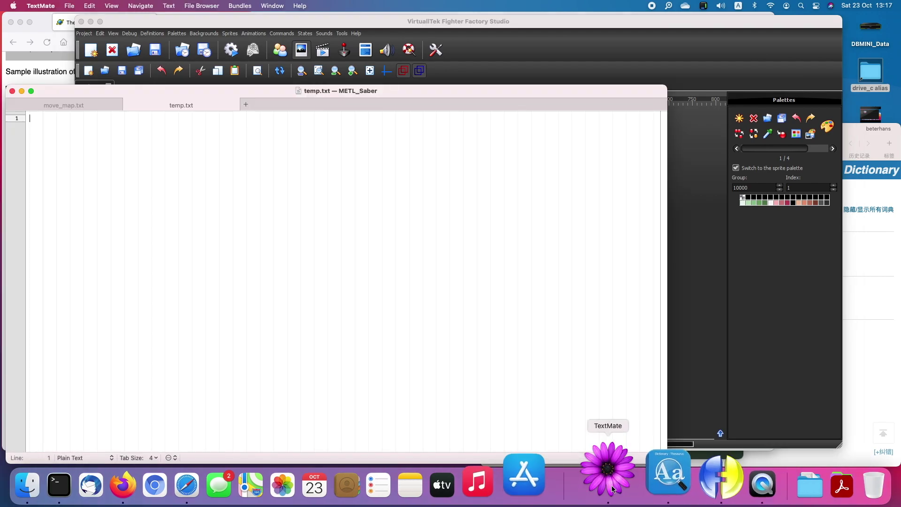
click(80, 106)
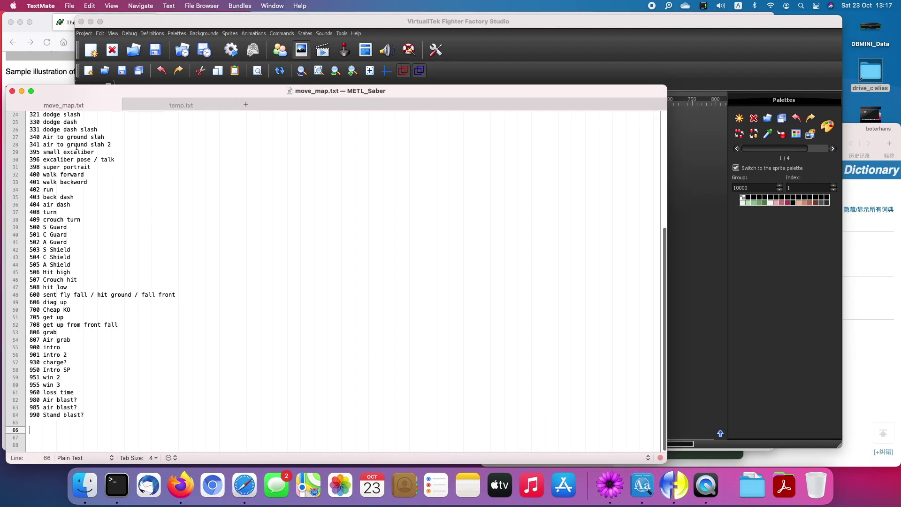
scroll(79, 244, up, 10)
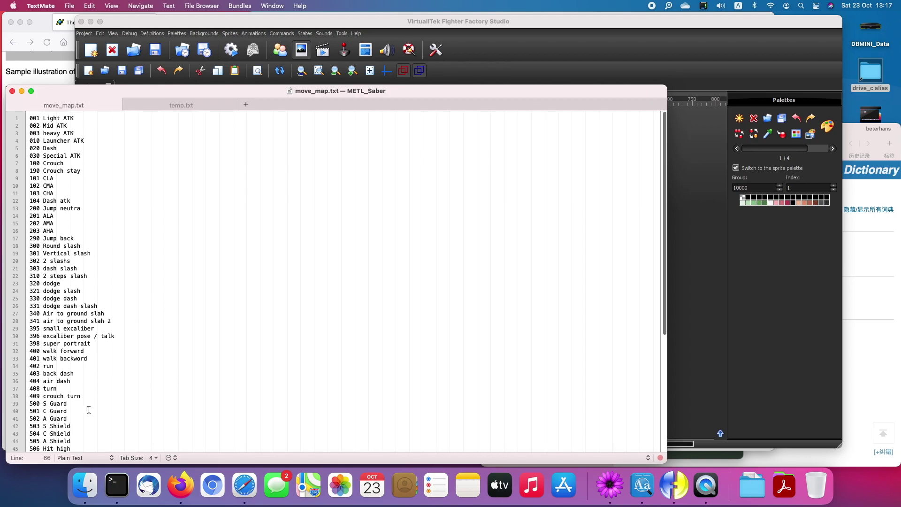
click(85, 486)
click(527, 250)
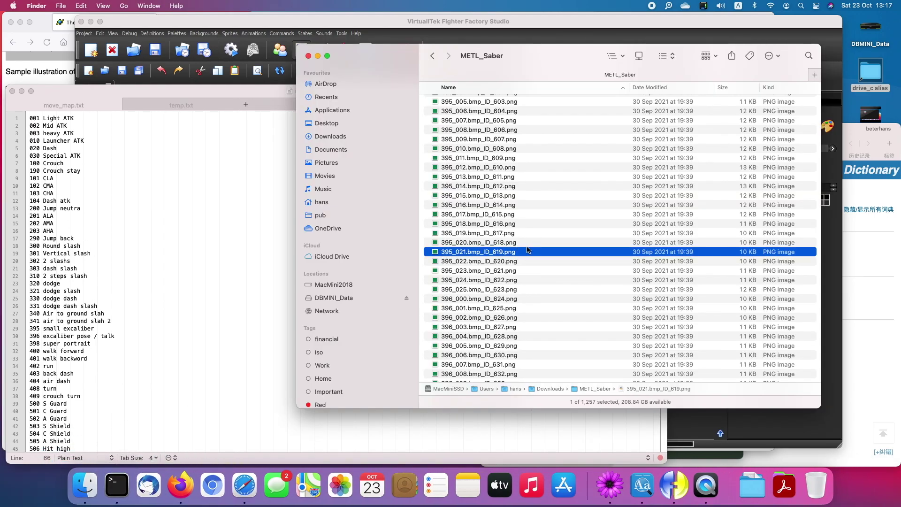
click(137, 276)
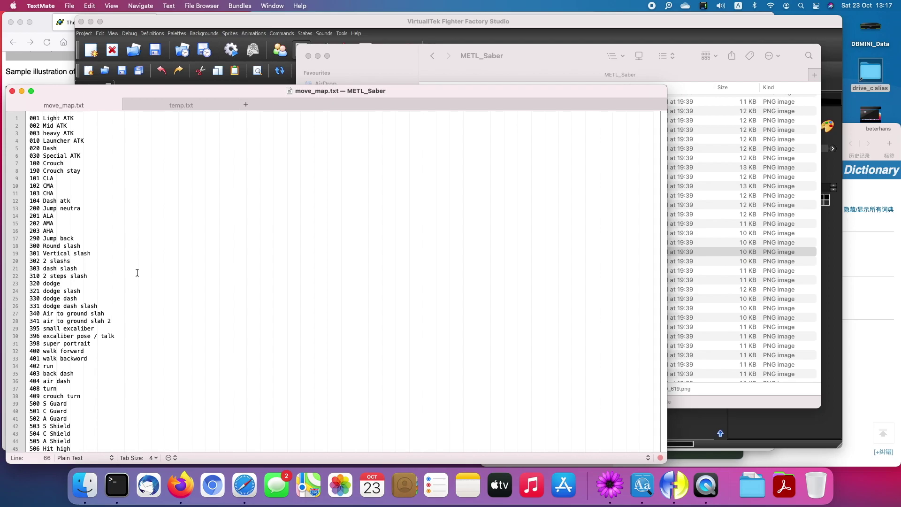
scroll(136, 276, down, 8)
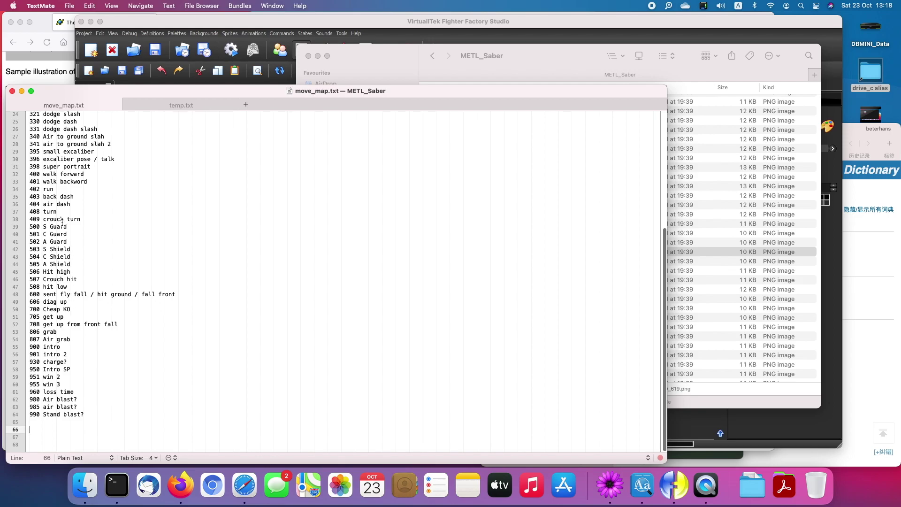
drag(63, 211, 9, 211)
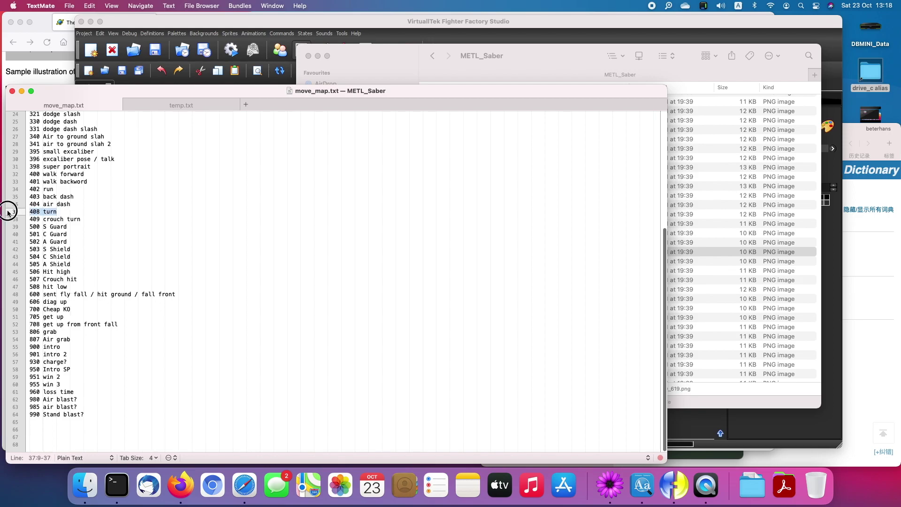
Locate 408_000.bmp_ID_795.png, the first turn frame, in the METL_Saber folder in Finder.
click(739, 220)
scroll(541, 252, down, 10)
scroll(540, 252, down, 15)
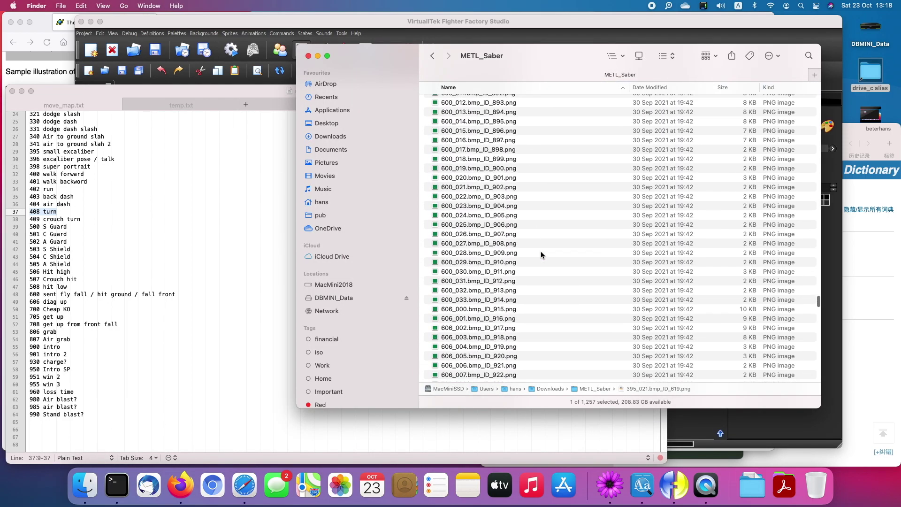
scroll(541, 252, up, 10)
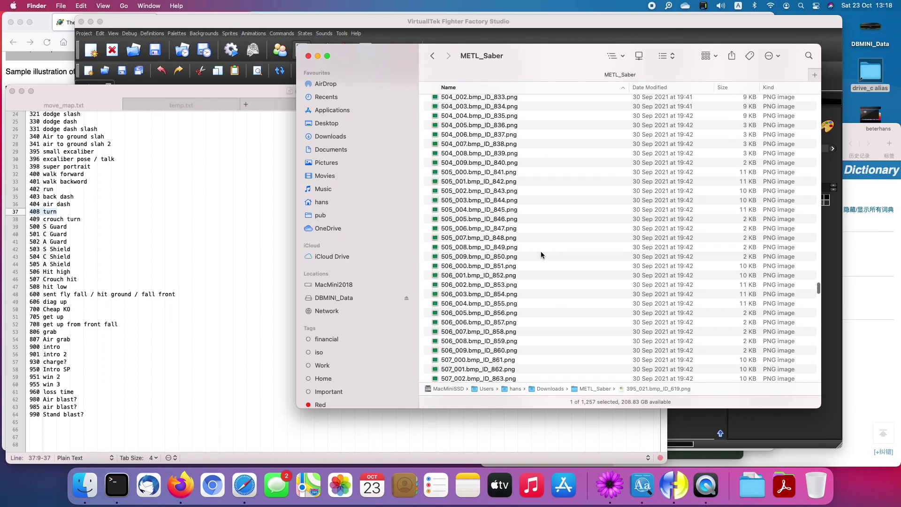
click(486, 230)
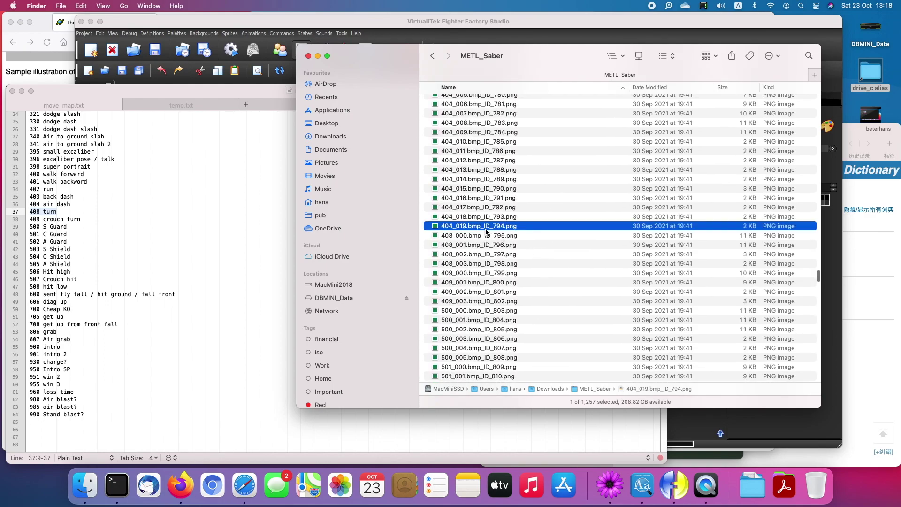
click(478, 254)
click(497, 239)
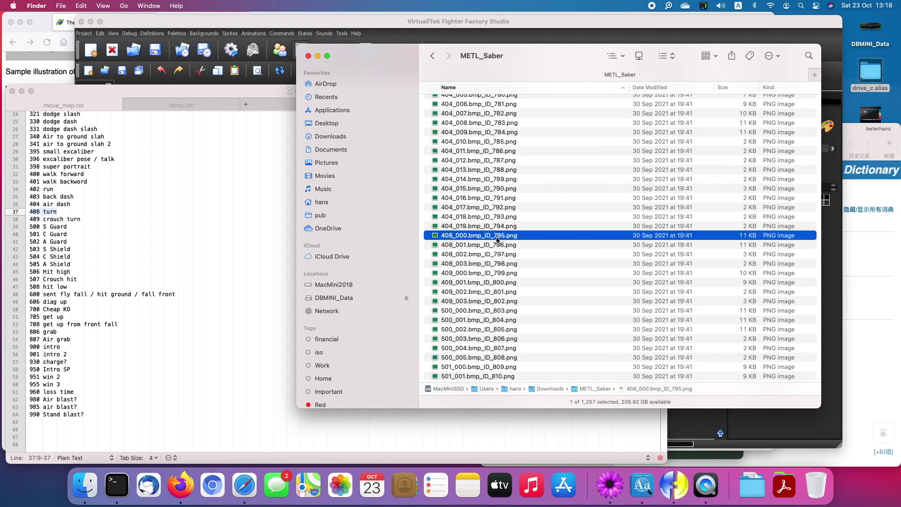
Preview the 408 images and their neighbouring files to identify which frames show the turning body and which show the sword.
key(space)
key(Down)
key(Down)
key(Down)
key(Down)
key(Down)
key(Down)
key(Down)
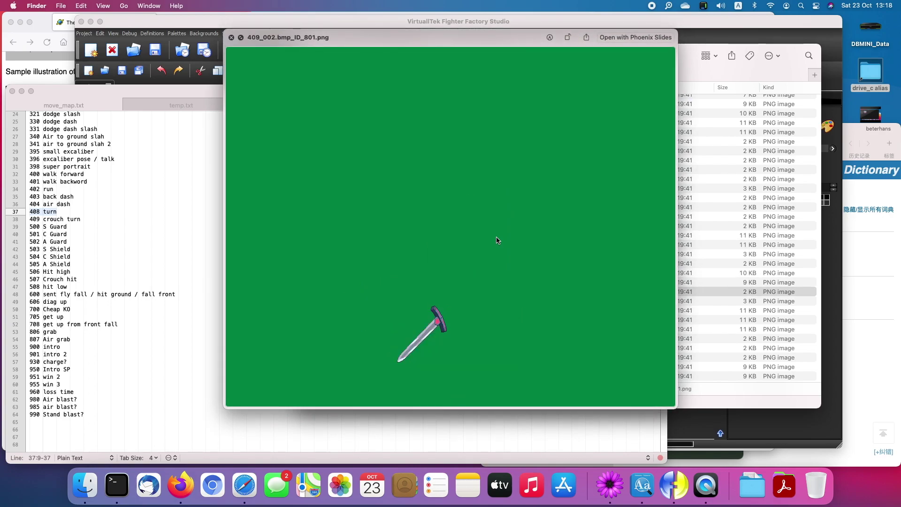
key(Up)
key(Up)
key(Up)
key(Up)
key(Up)
key(Up)
key(Up)
key(Up)
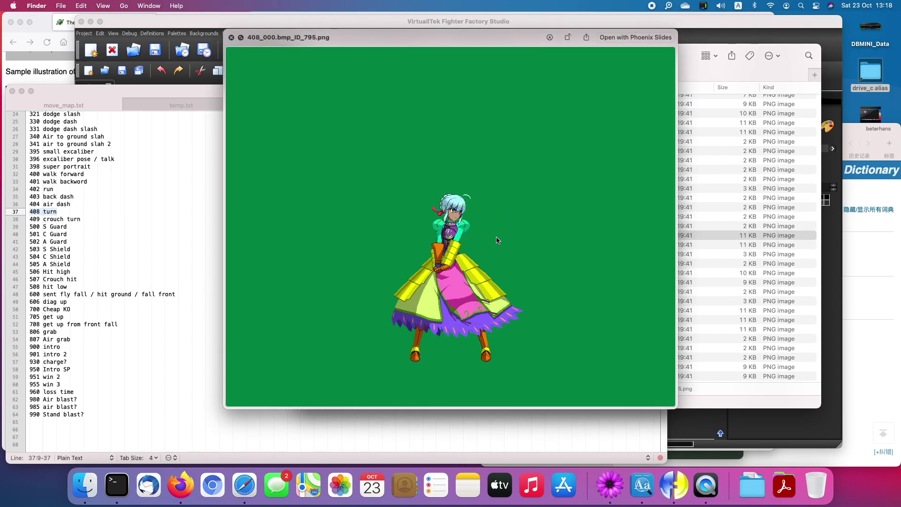
key(Down)
key(Up)
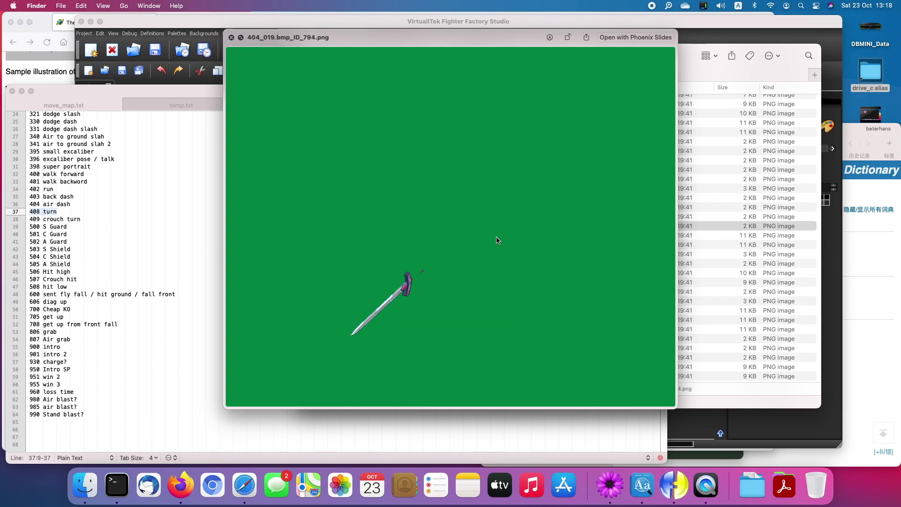
key(Down)
key(Up)
key(Down)
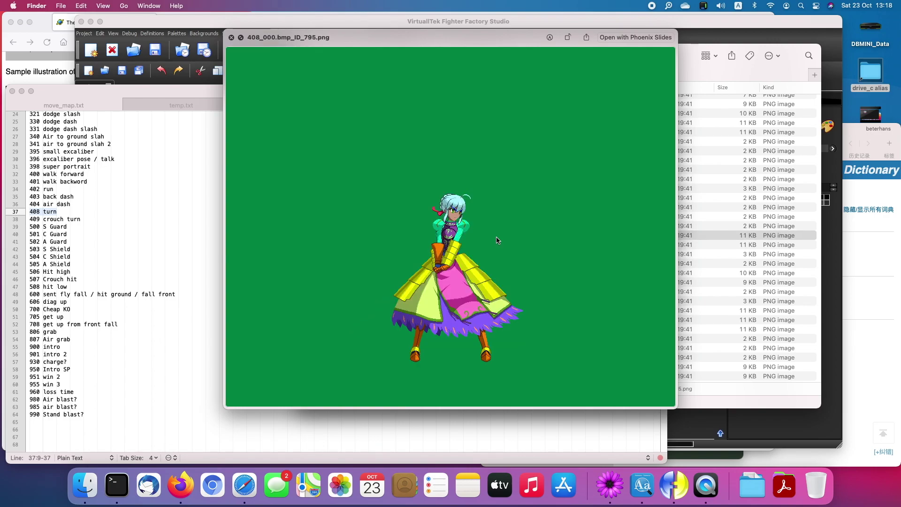
key(Down)
key(Down)
key(Down)
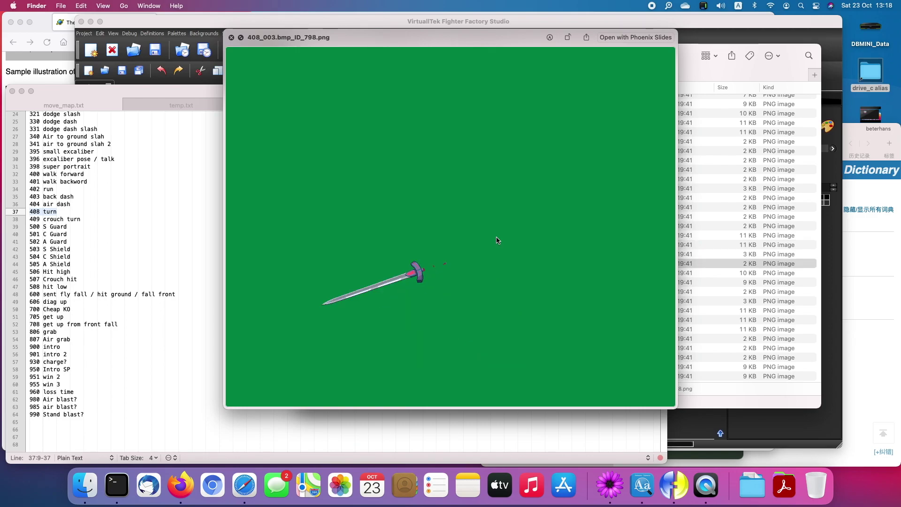
key(Up)
key(Up)
Switch to Fighter Factory Studio and delete the entire sprite group 5.
key(super+Tab)
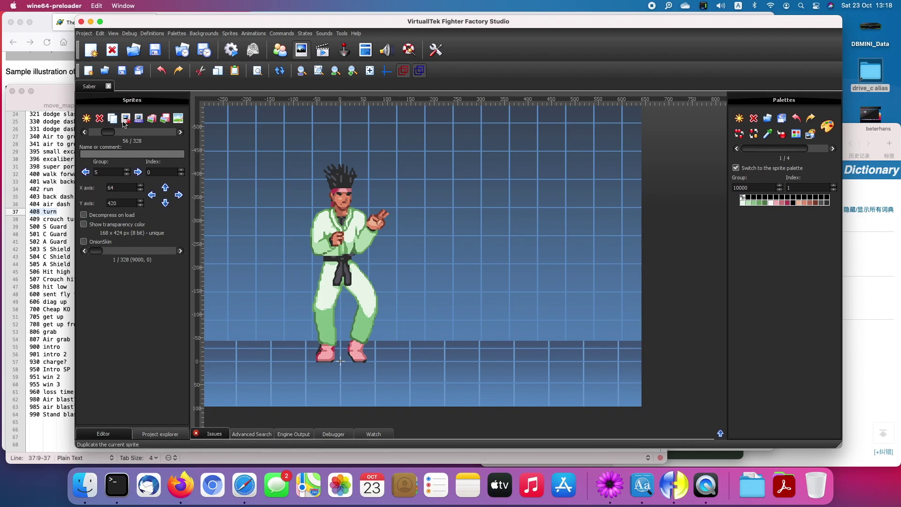
click(126, 117)
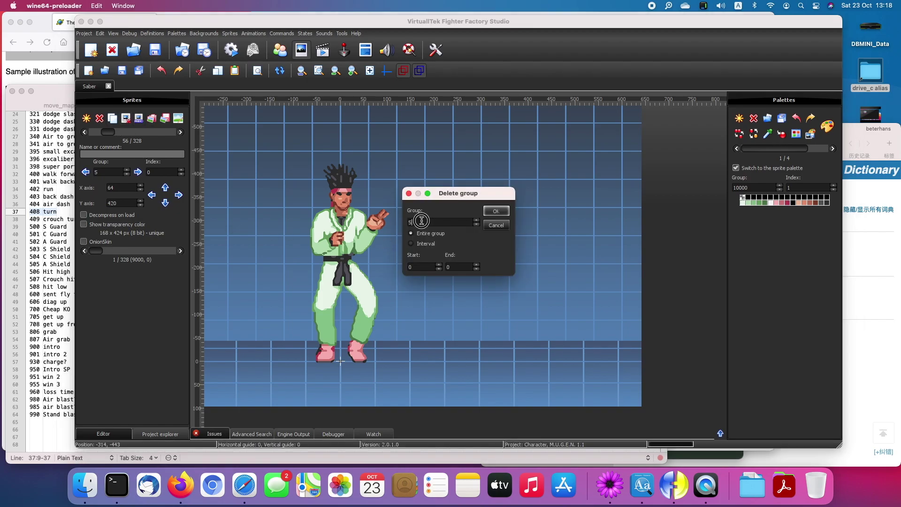
click(497, 212)
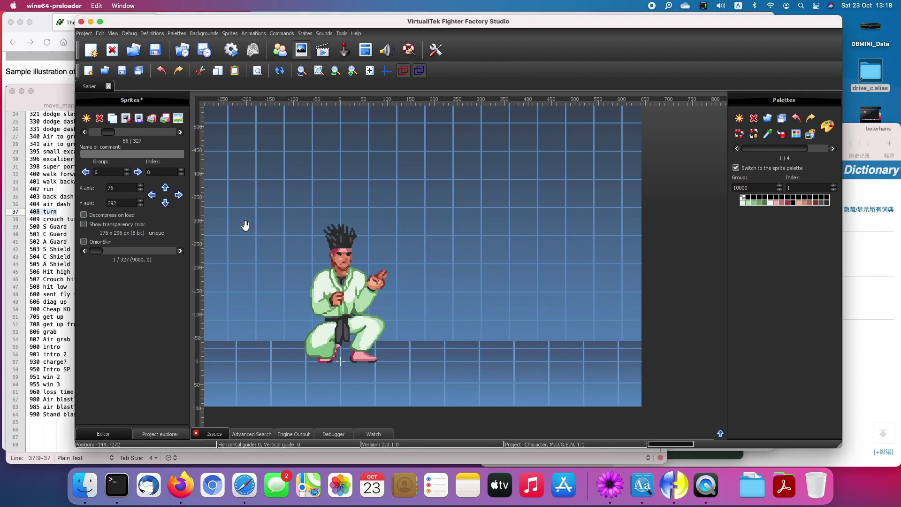
Add 408_000.bmp_ID_795.png and 408_001.bmp_ID_796.png after the last group 10000 sprite as group 5, starting at index 0, with the axis at bottom centre.
click(84, 133)
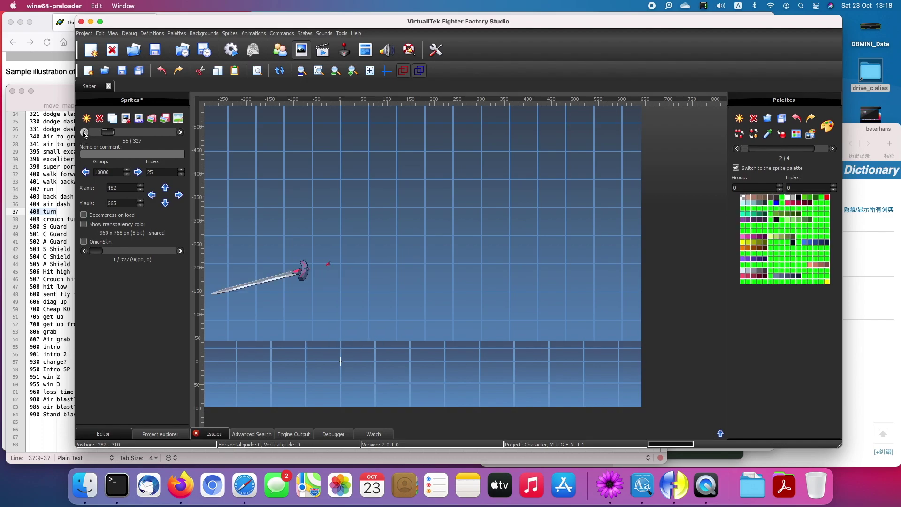
click(86, 117)
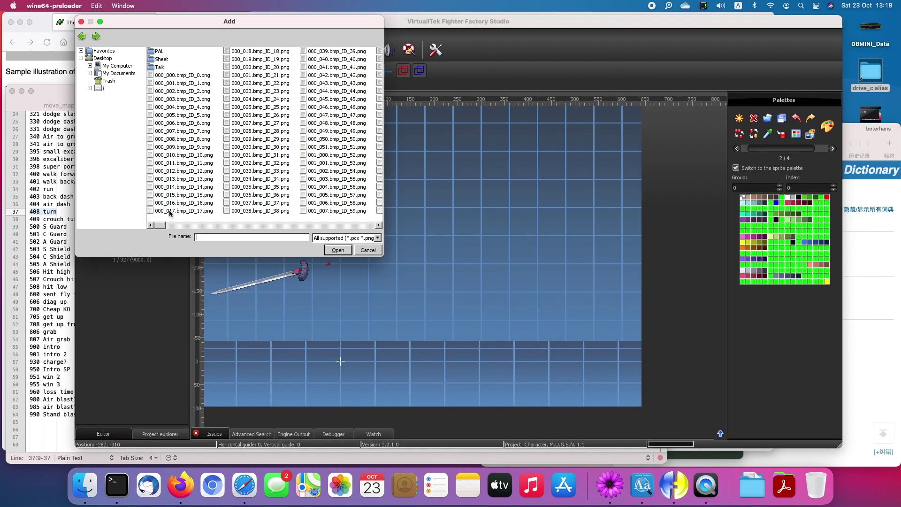
click(322, 196)
scroll(330, 215, down, 10)
click(330, 211)
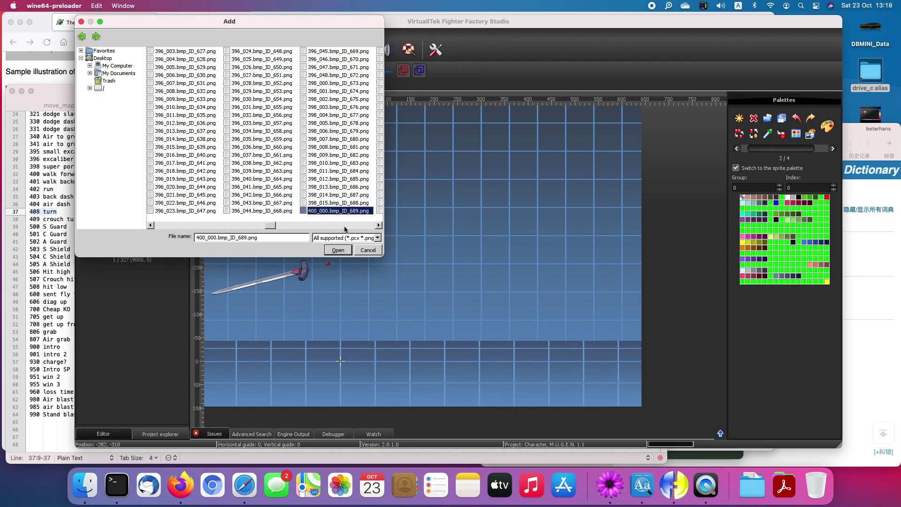
scroll(345, 229, down, 6)
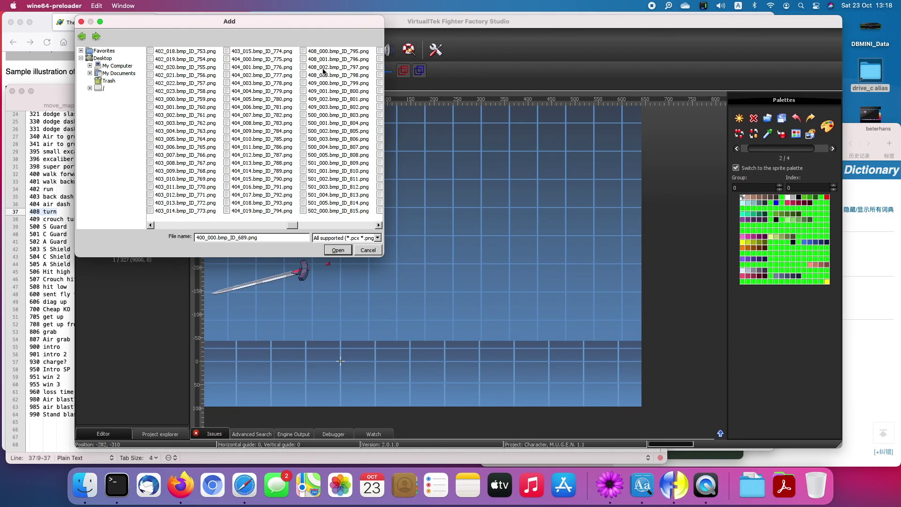
click(337, 51)
shift+click(339, 58)
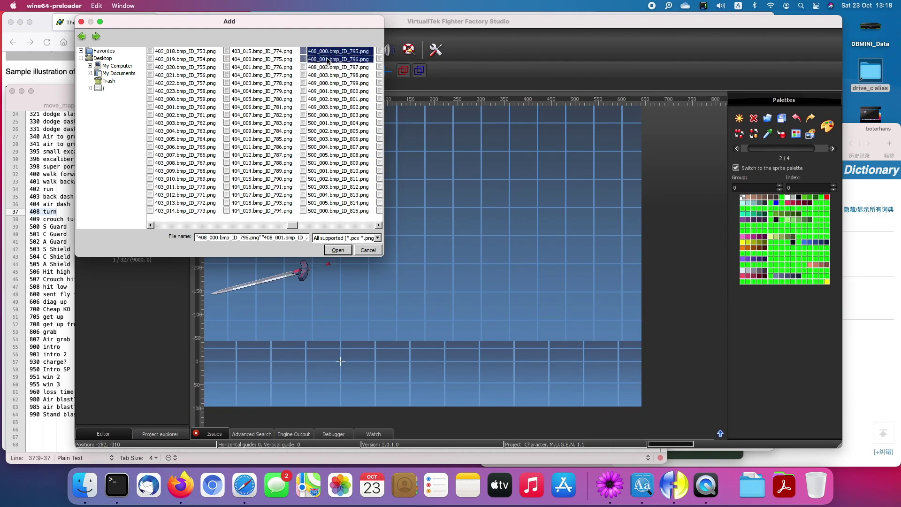
click(338, 251)
click(490, 210)
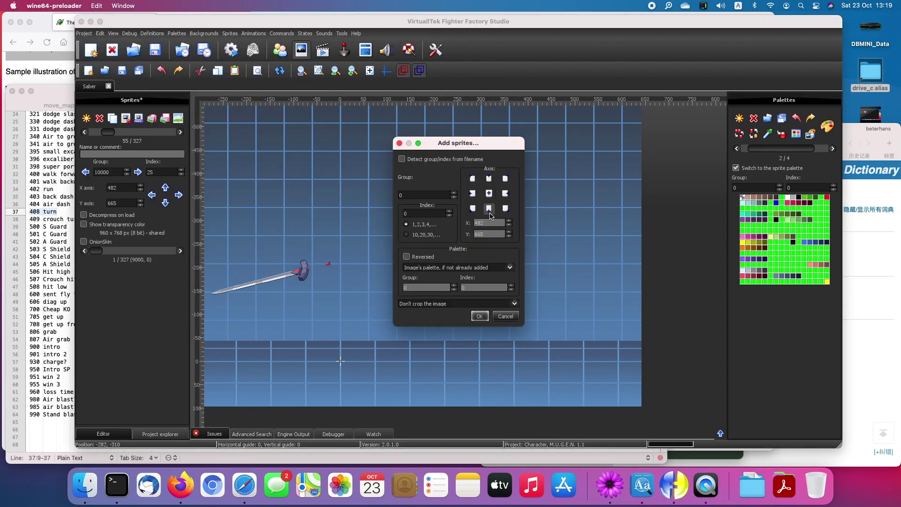
click(408, 197)
click(480, 316)
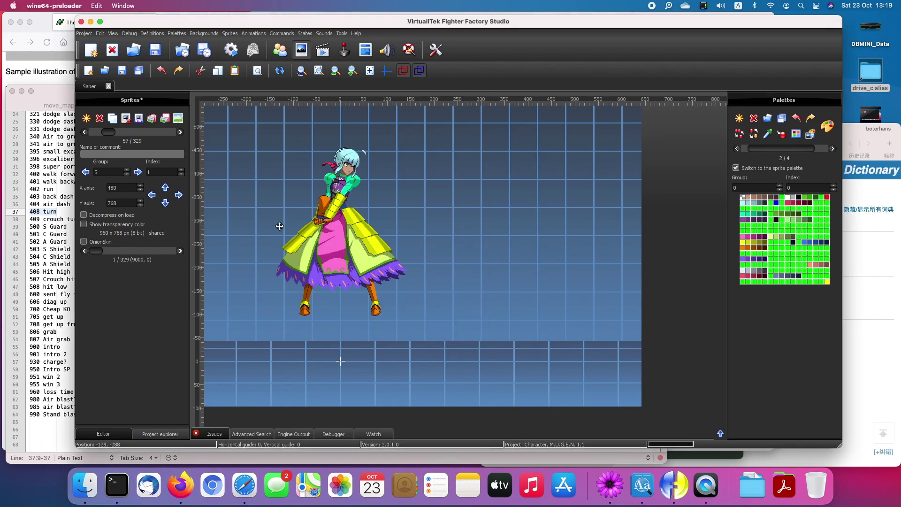
Add 408_002.bmp_ID_797.png and 408_003.bmp_ID_798.png as sprite group 10005, starting at index 0, with the axis at bottom centre.
click(86, 118)
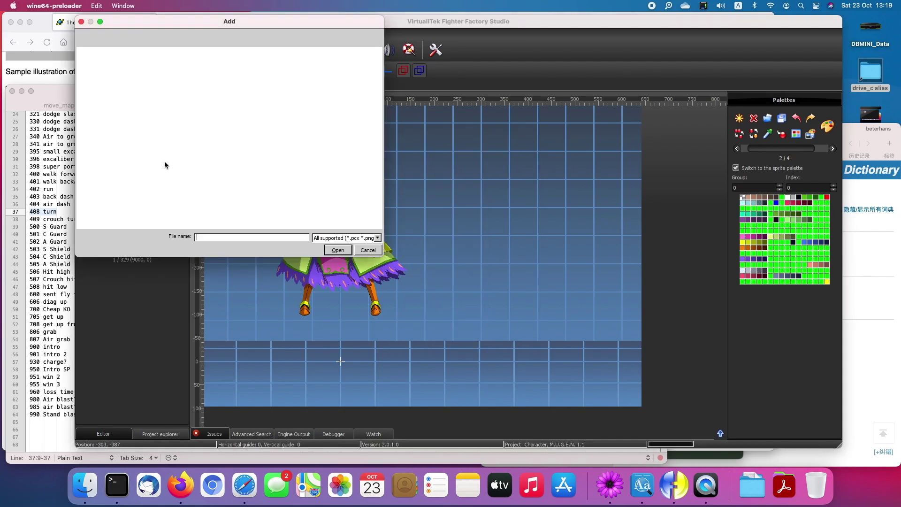
scroll(282, 218, right, 10)
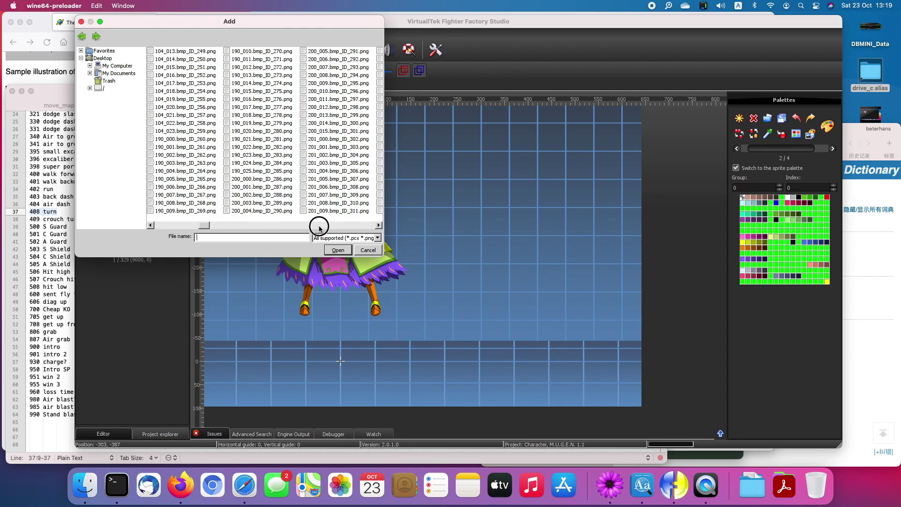
text(4)
click(287, 196)
key(4)
click(309, 226)
click(309, 226)
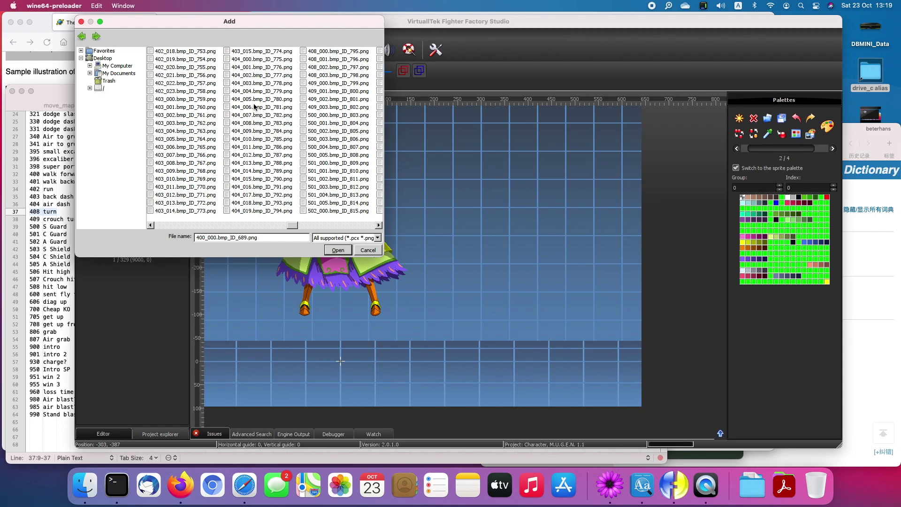
click(331, 71)
shift+click(350, 75)
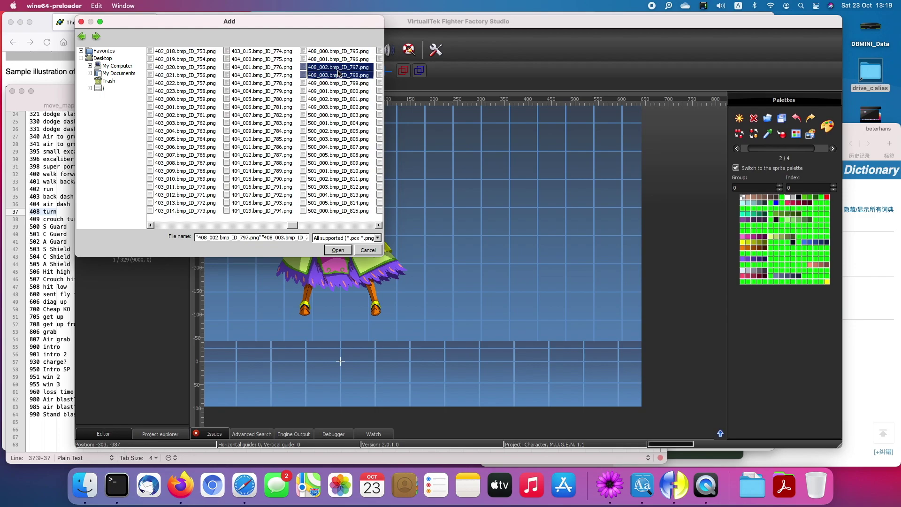
click(339, 249)
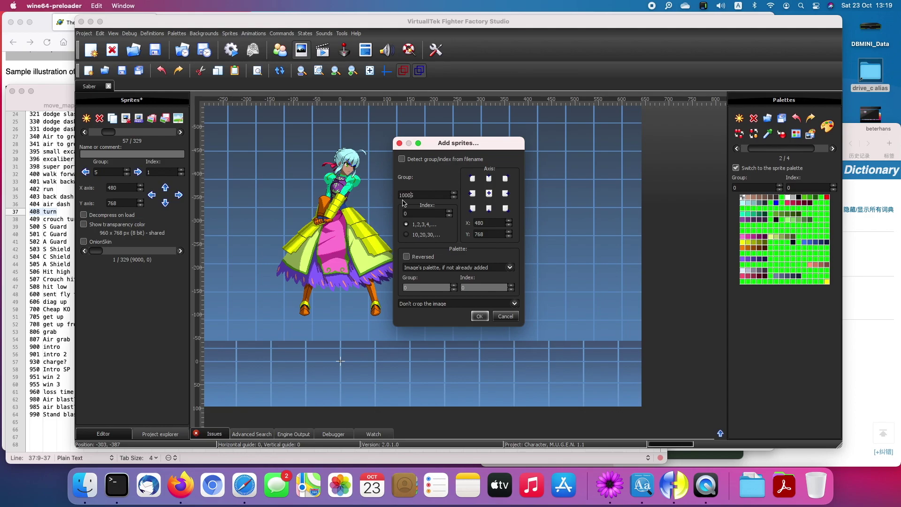
click(489, 209)
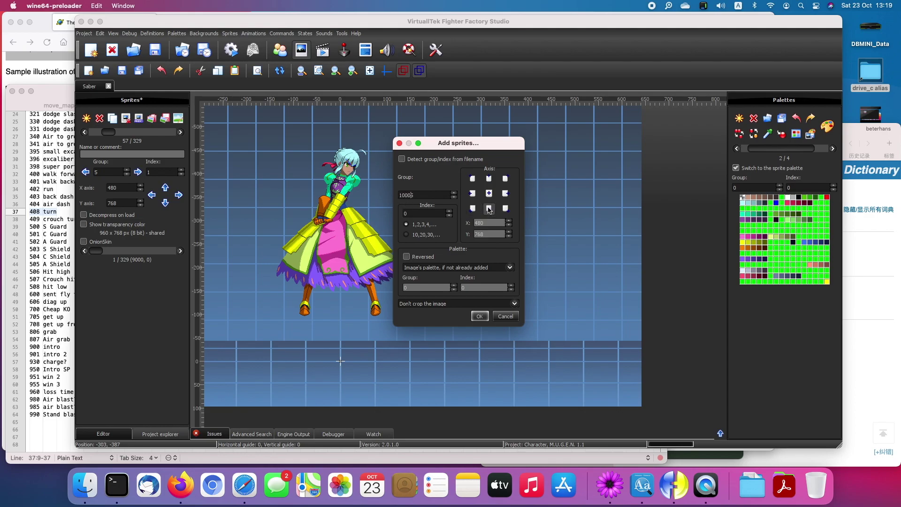
click(480, 316)
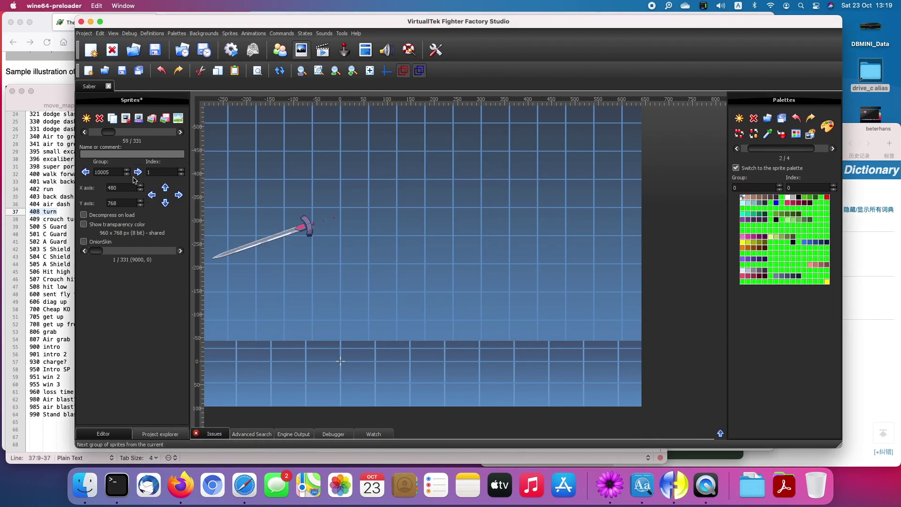
Review the turn body sprites in group 5, the sword sprites in group 10005 and the template sprites that follow them.
click(85, 132)
click(84, 133)
click(85, 132)
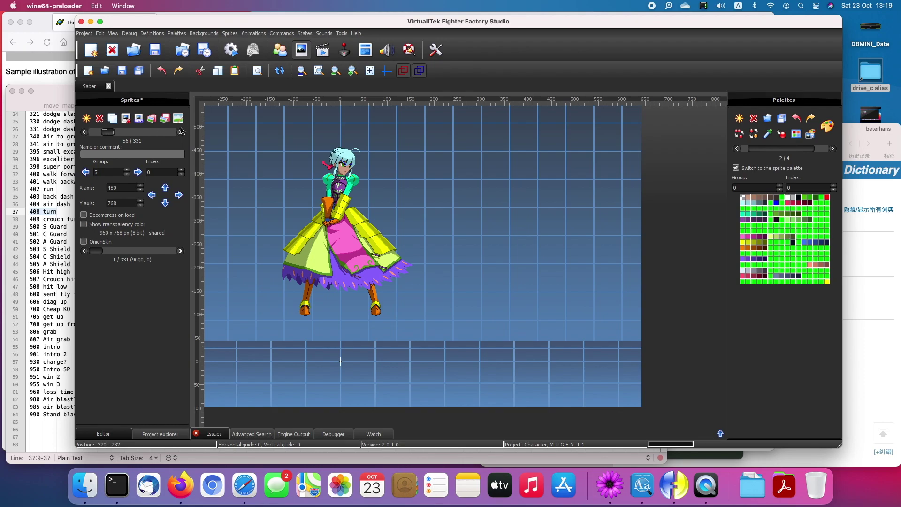
click(181, 133)
click(181, 132)
click(180, 132)
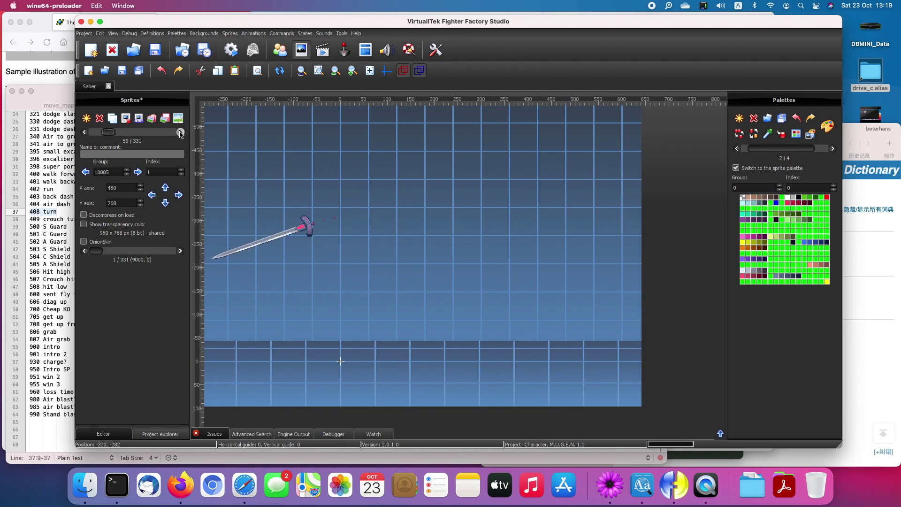
click(181, 132)
click(180, 132)
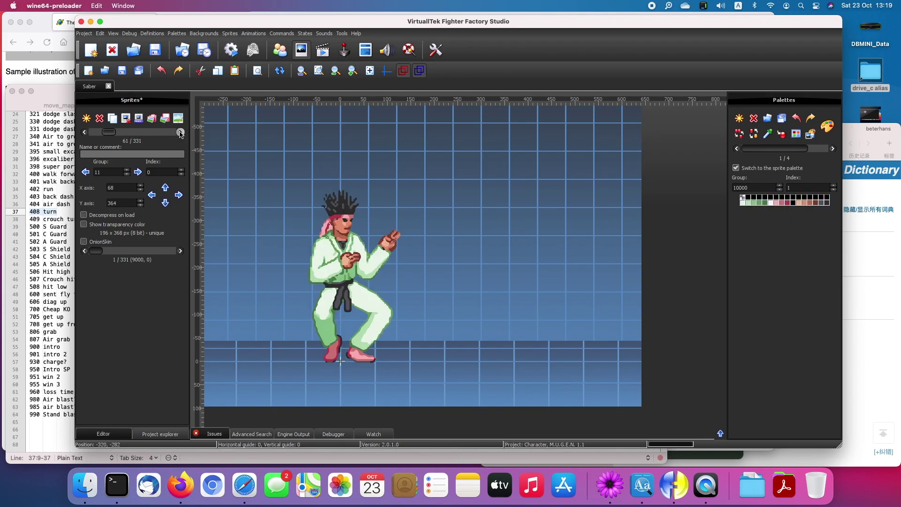
Delete the entire sprite group 6 that holds the template's crouching turn frame.
click(84, 131)
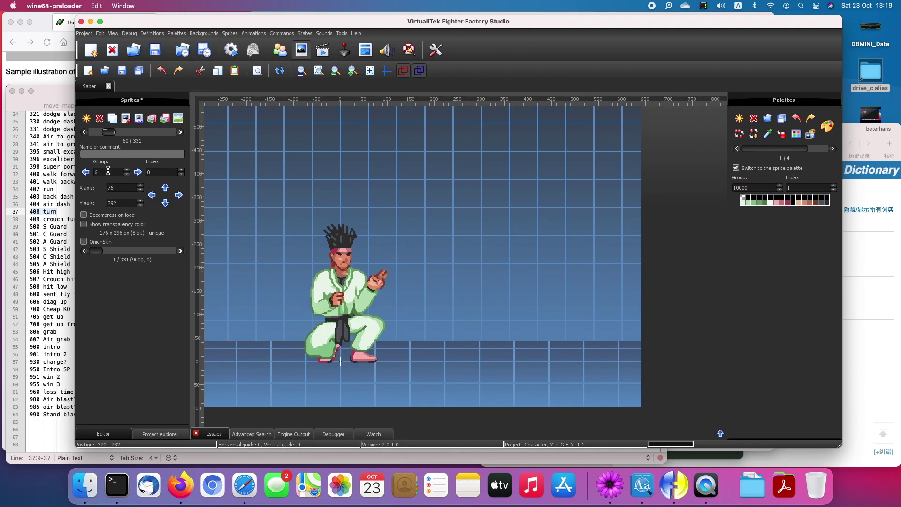
click(138, 119)
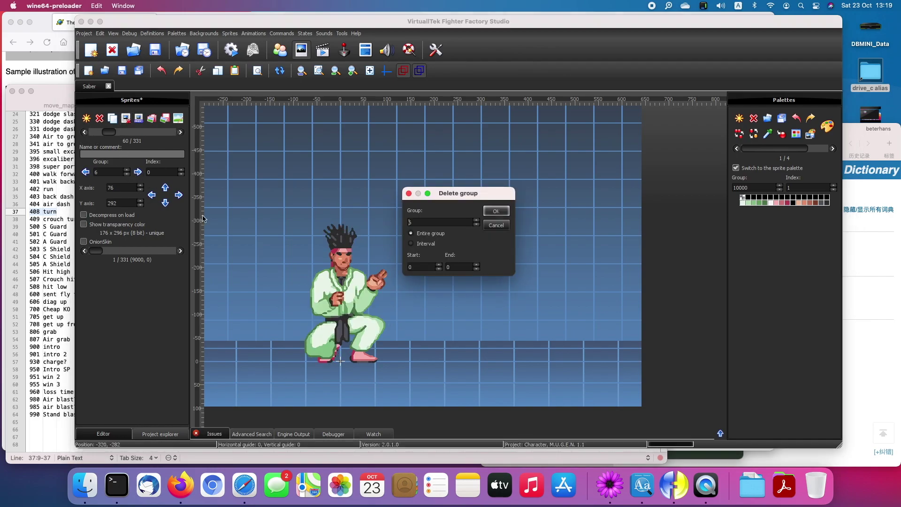
click(496, 211)
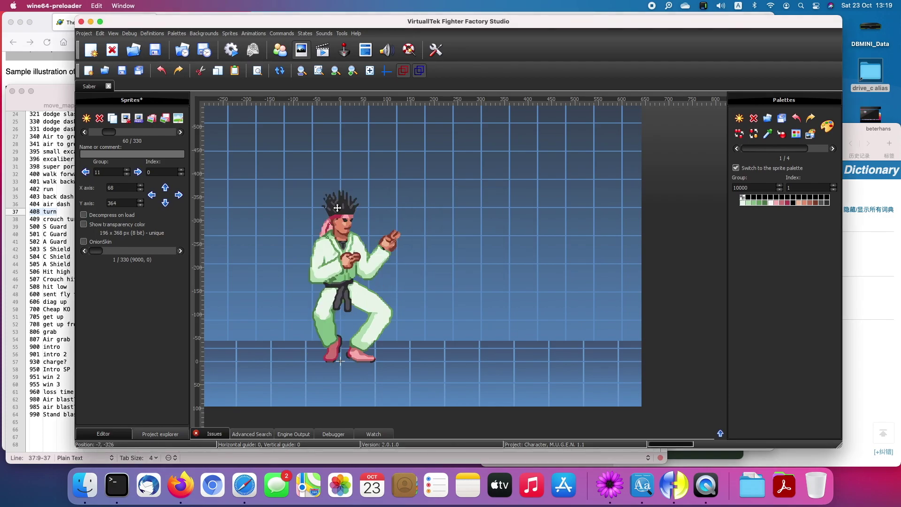
Start adding sprites after the last group 10005 sprite and browse for the next image files.
click(84, 132)
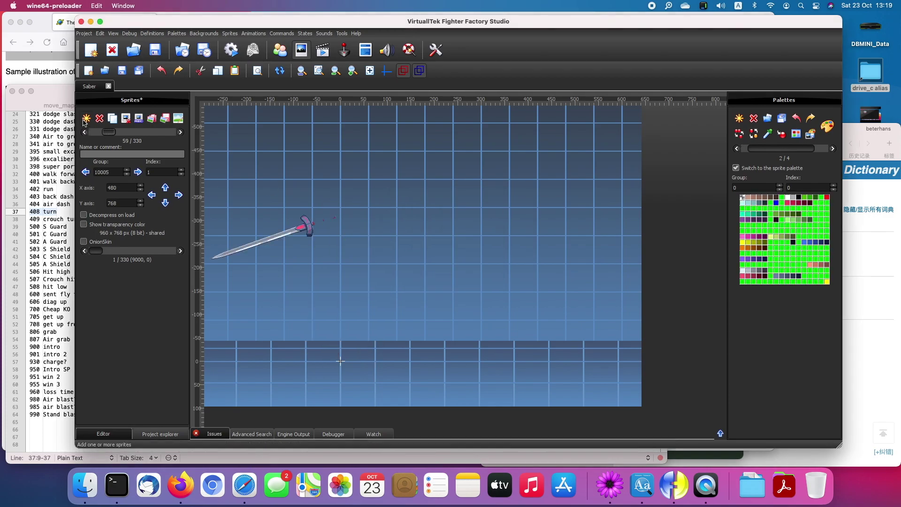
click(86, 118)
click(323, 226)
double_click(338, 196)
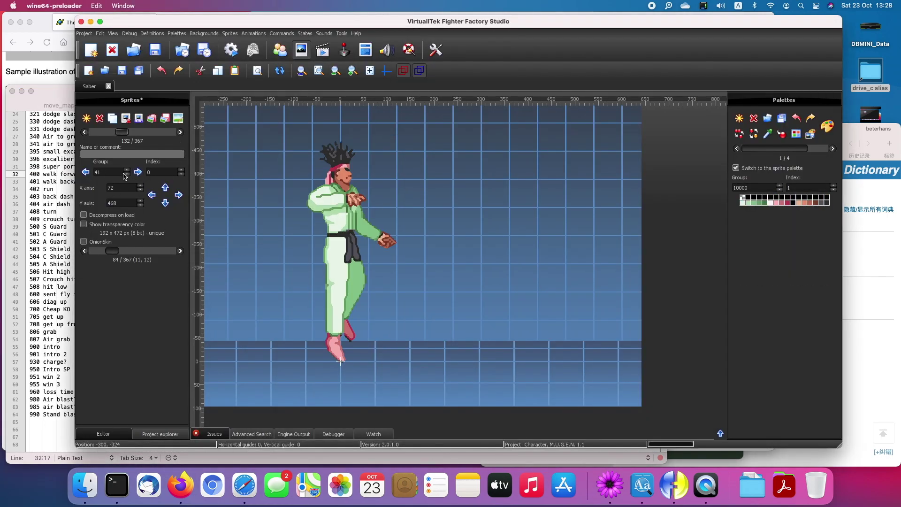
Look through the template's jump frames in sprite group 41 and delete the entire group.
click(180, 132)
click(181, 132)
click(180, 132)
click(181, 132)
click(180, 132)
click(180, 132)
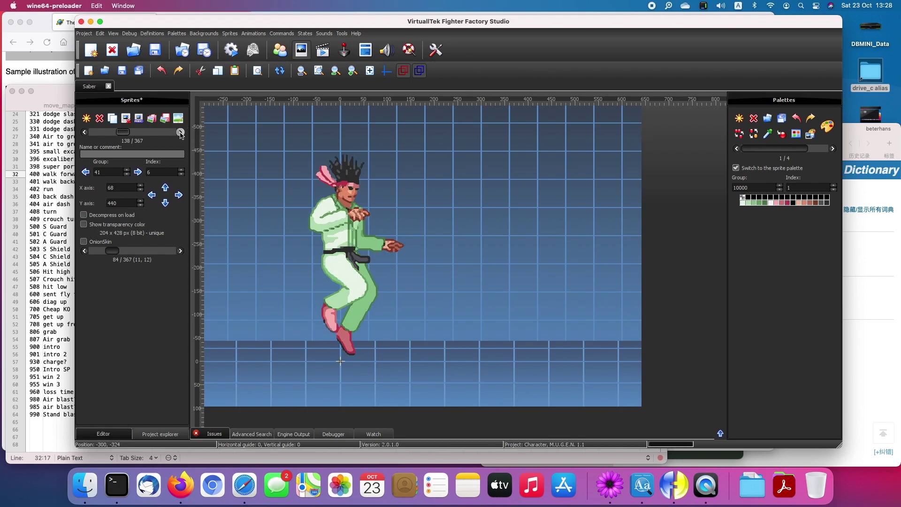
click(126, 119)
click(497, 211)
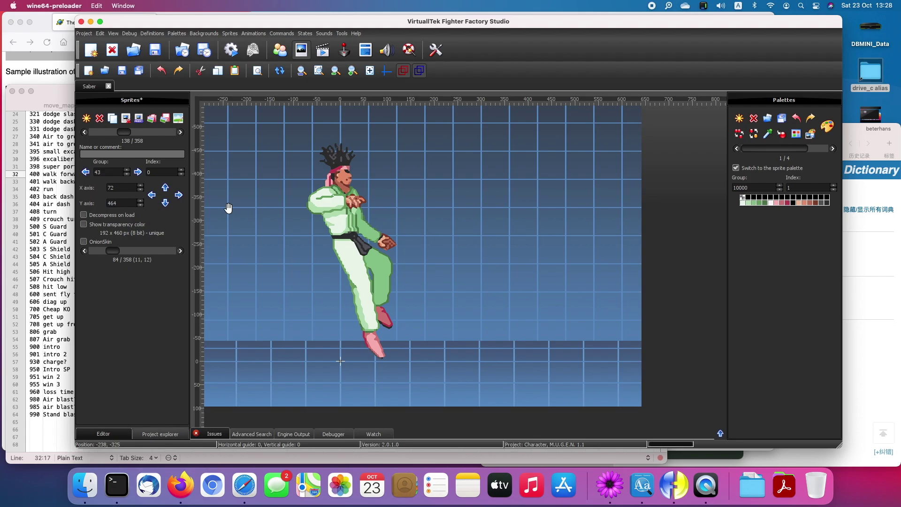
Return to the last sprite of group 10021 and start adding new sprites after it.
click(84, 133)
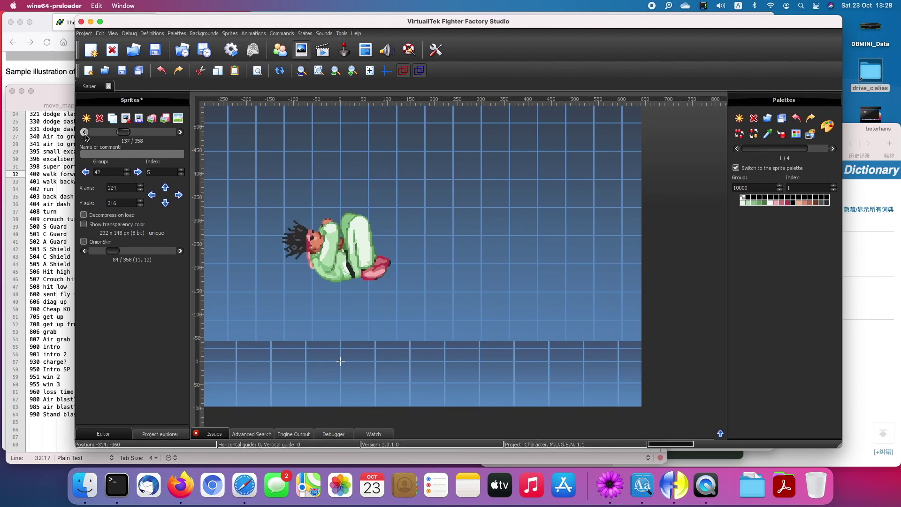
click(84, 132)
click(84, 132)
double_click(84, 133)
click(84, 133)
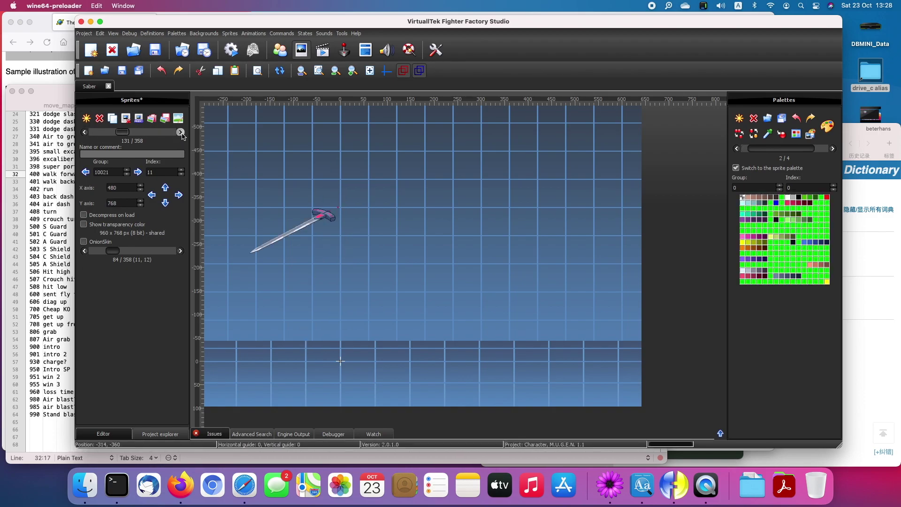
click(180, 133)
click(85, 132)
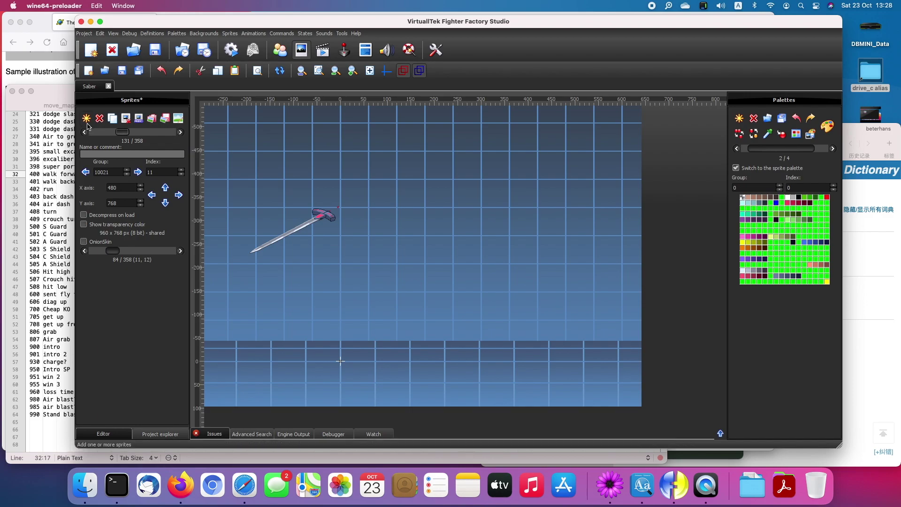
click(86, 118)
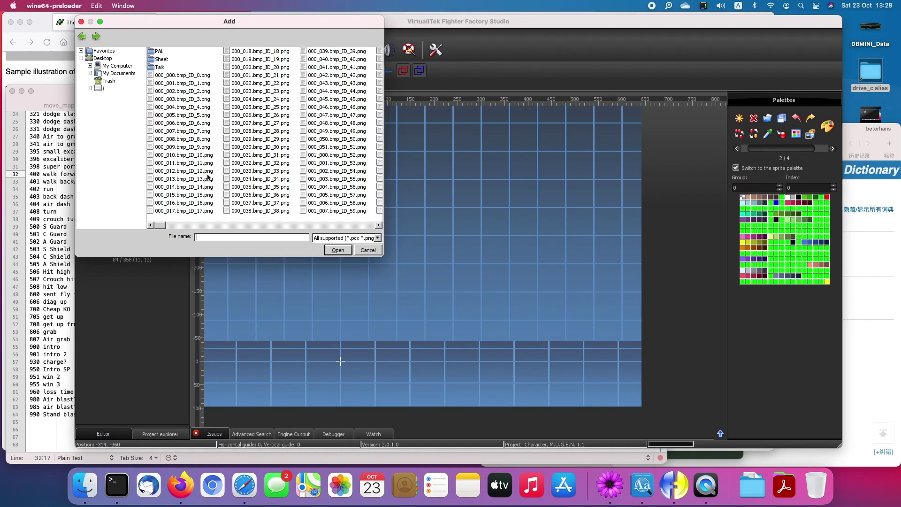
Look up the number of the Jump neutra move in move_map.txt and select 200_000.bmp_ID_286.png among the images to add.
click(52, 318)
scroll(106, 343, up, 5)
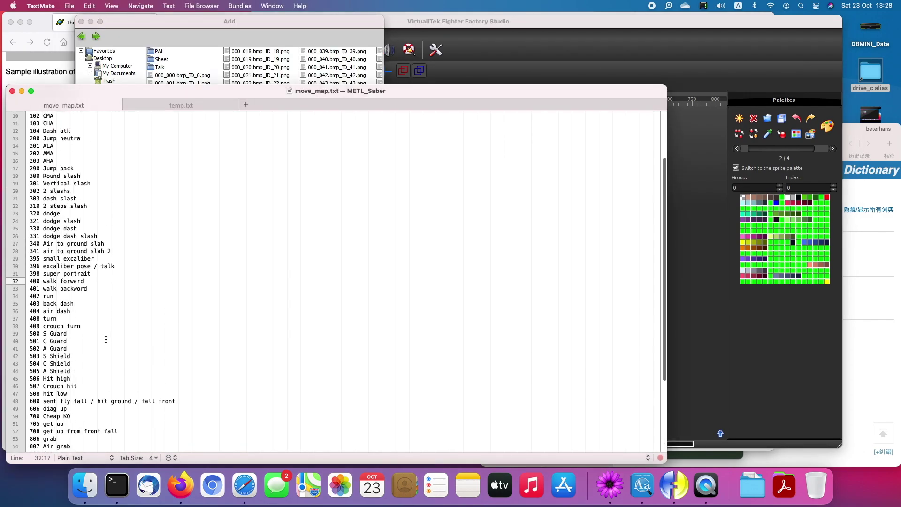
click(77, 242)
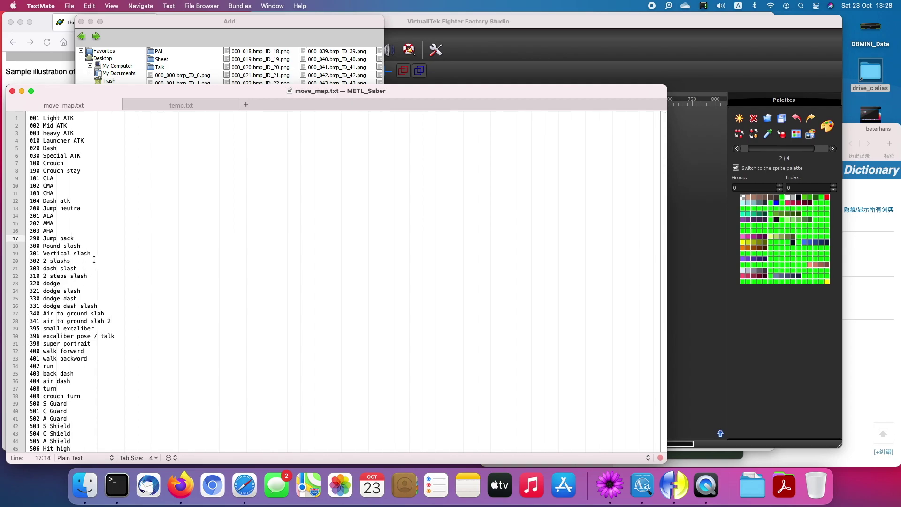
drag(88, 212, 7, 211)
click(178, 27)
click(276, 163)
key(2)
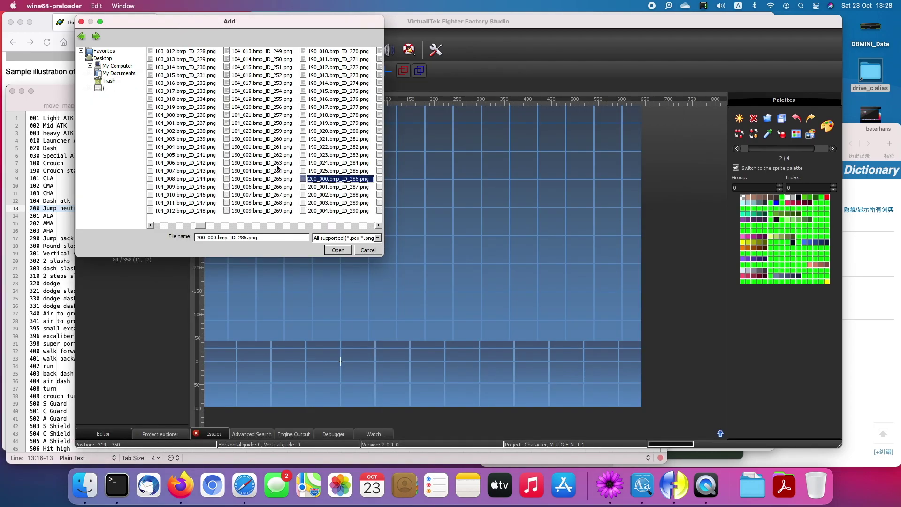
Switch to Finder and locate 200_000.bmp_ID_286.png in the METL_Saber folder.
click(85, 485)
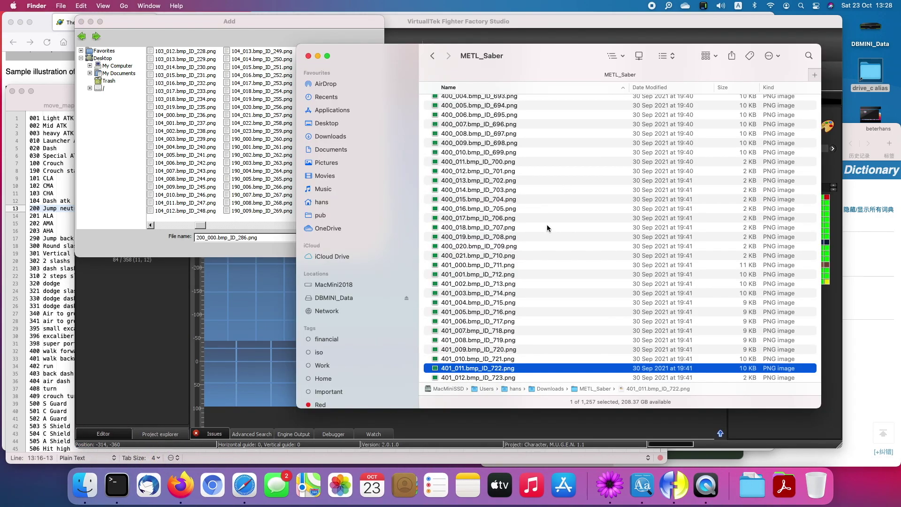
scroll(548, 228, up, 15)
scroll(515, 319, up, 15)
scroll(512, 317, down, 3)
click(480, 268)
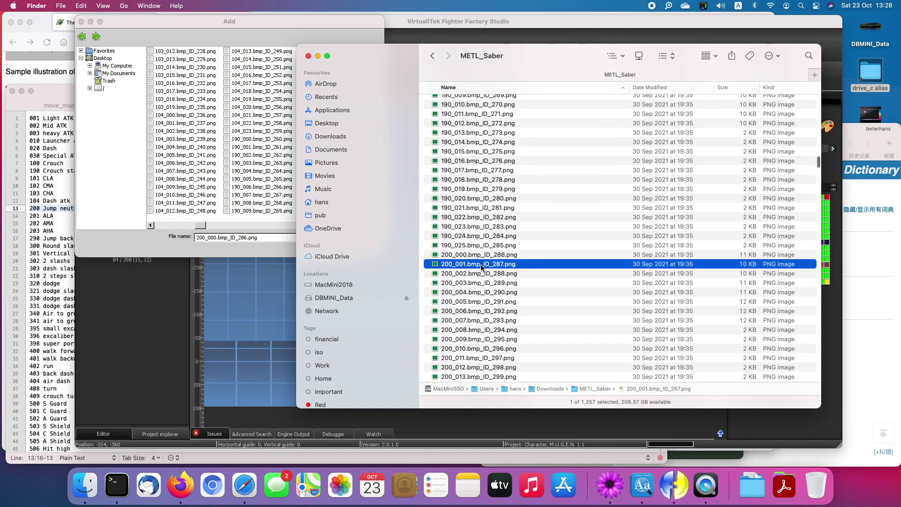
click(470, 256)
Preview the 200 images from 200_000 to 200_008 to identify where the jumping body frames end and the sword frames begin.
key(space)
key(Up)
key(Down)
key(Down)
key(Down)
key(Down)
key(Down)
key(Down)
key(Down)
key(Down)
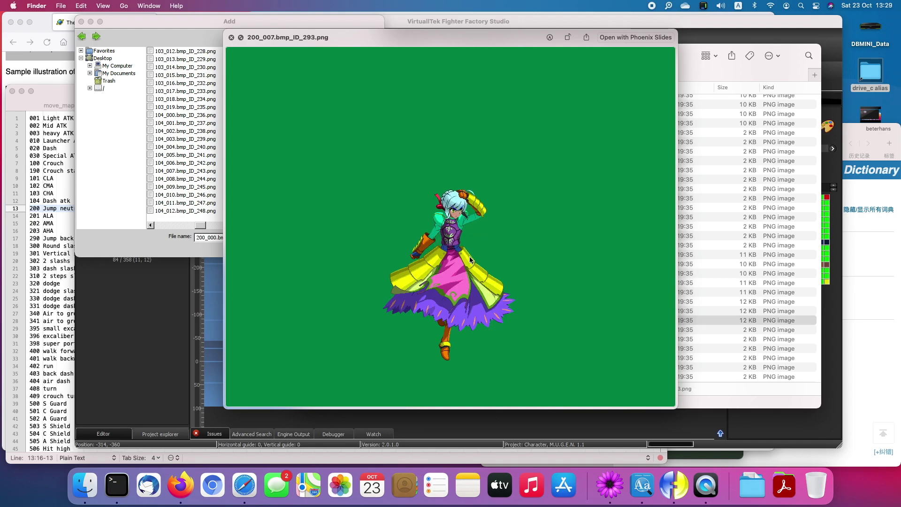
key(Down)
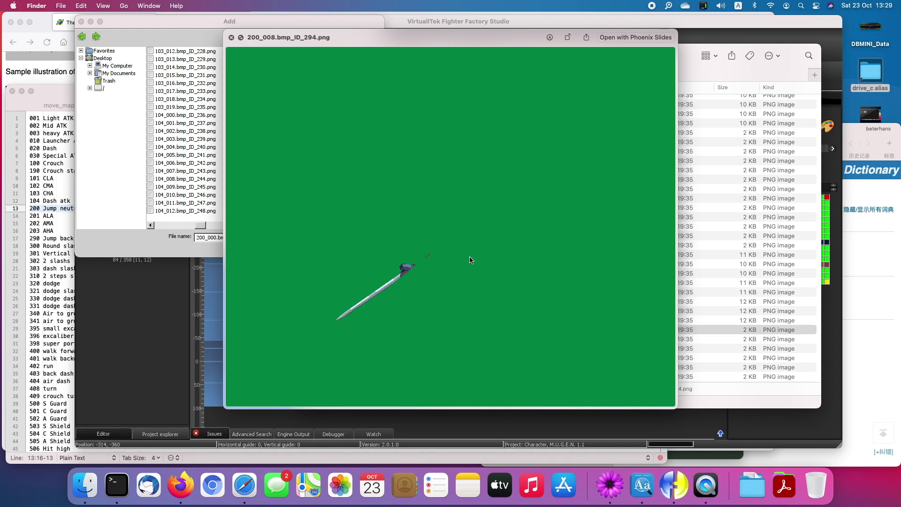
key(Up)
key(space)
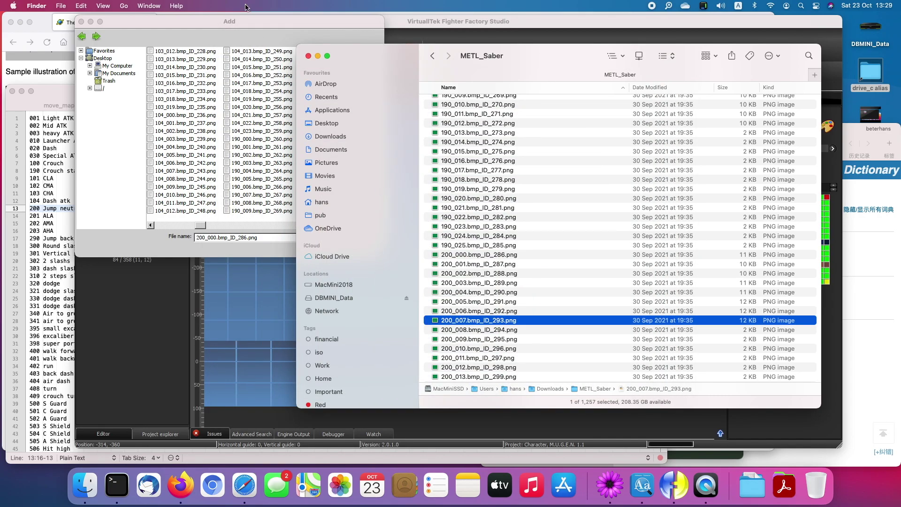
Switch back to Fighter Factory Studio and load the jump body images 200_000.bmp_ID_286.png to 200_007.bmp_ID_293.png as new sprites.
click(255, 22)
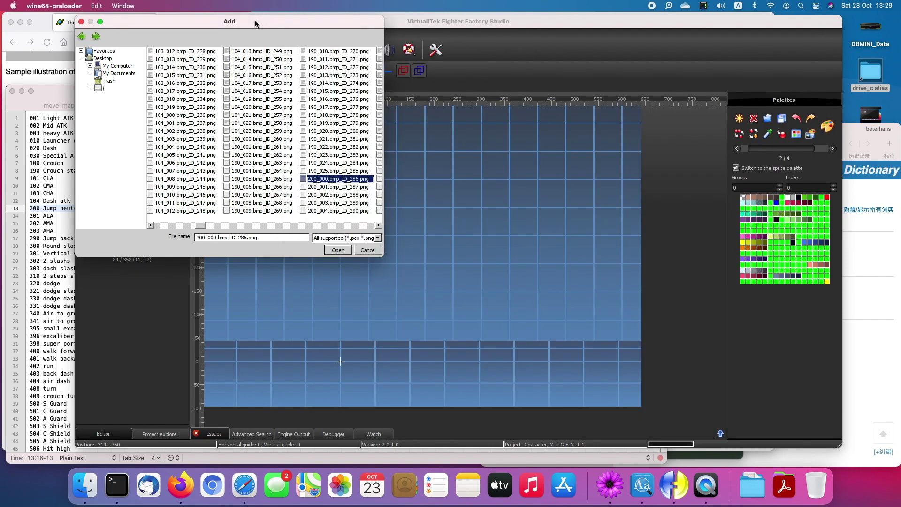
click(341, 225)
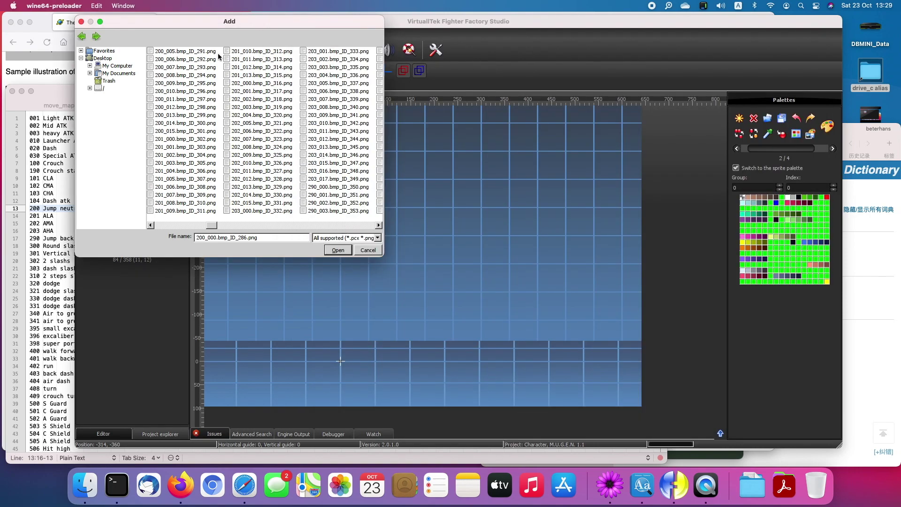
shift+click(208, 67)
click(151, 226)
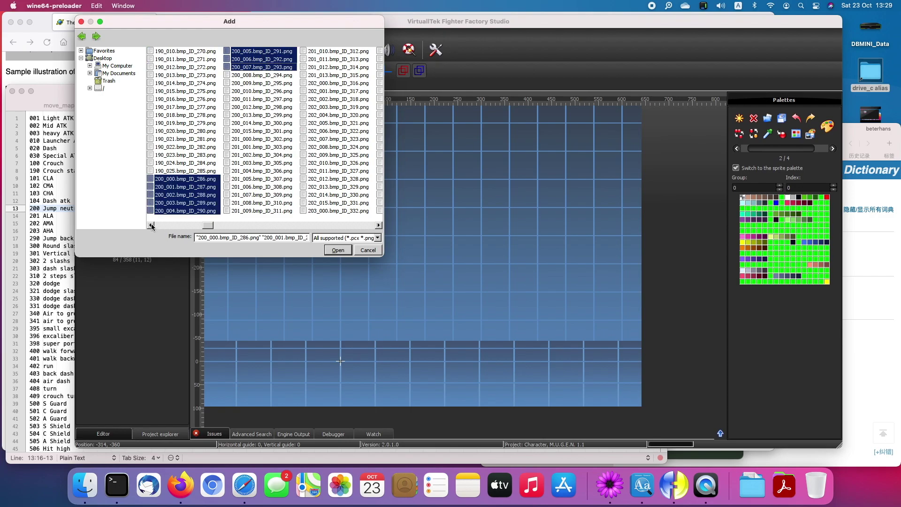
click(334, 251)
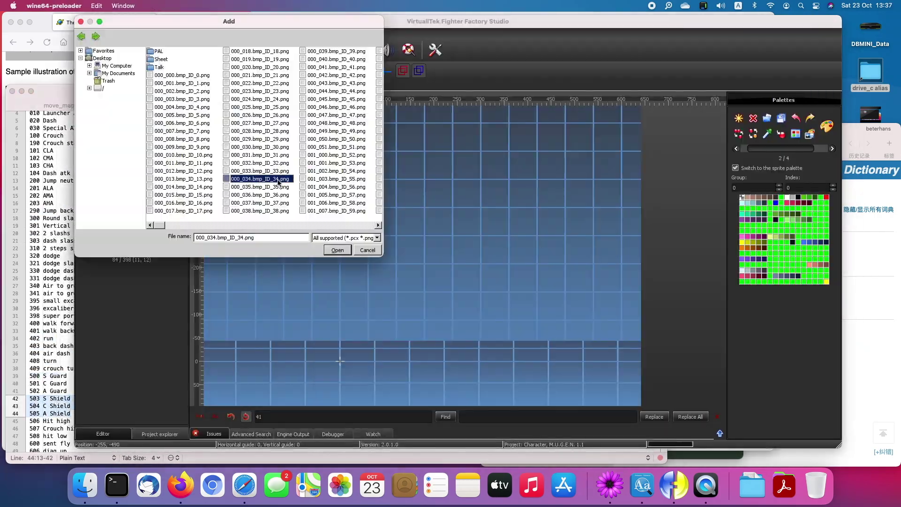
shift+click(197, 203)
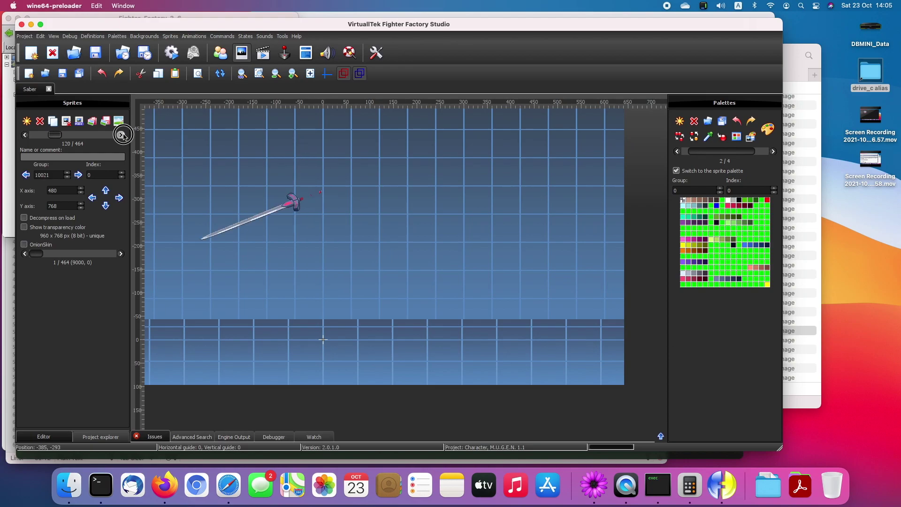
Step forward through the Saber sprites from the group 10021 sword frames to group 100 to review the replacements.
click(121, 135)
click(122, 134)
click(121, 135)
click(122, 135)
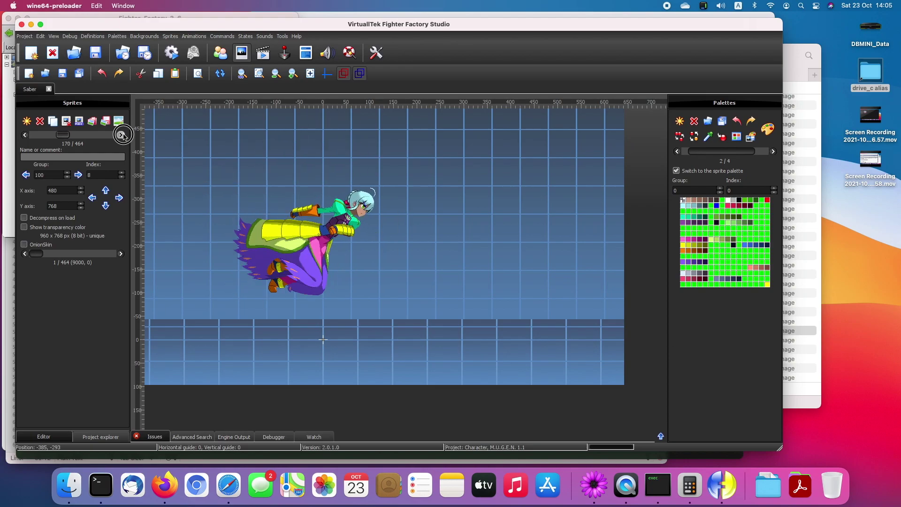
Step forward through the Saber sprites from group 100 index 8 to group 5000 index 0 to find the remaining template sprites.
click(122, 135)
click(122, 135)
click(122, 135)
click(122, 135)
click(121, 135)
click(122, 135)
click(121, 135)
click(122, 135)
click(122, 135)
click(122, 134)
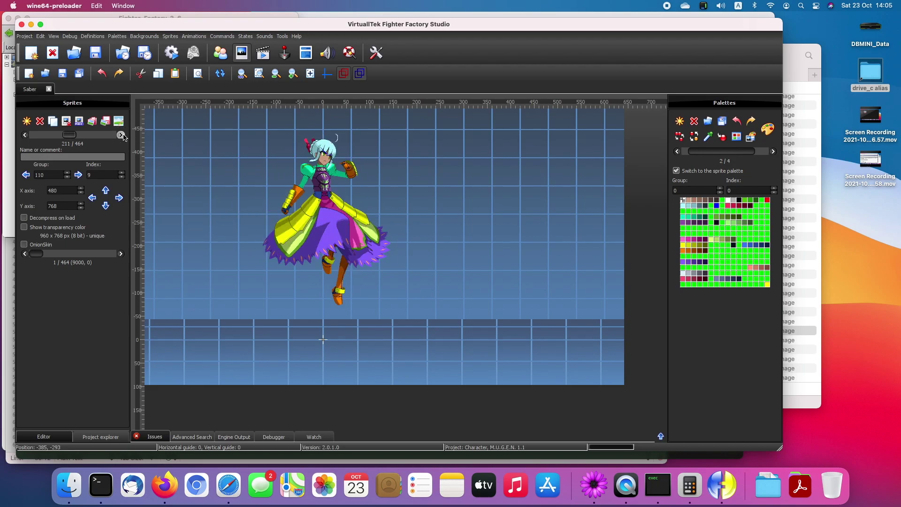
click(122, 134)
click(121, 135)
click(122, 135)
click(122, 135)
click(122, 135)
click(122, 135)
click(121, 135)
click(122, 135)
click(121, 135)
click(121, 135)
click(121, 135)
click(122, 135)
click(122, 135)
click(122, 134)
click(121, 134)
click(122, 134)
click(122, 135)
click(121, 135)
click(121, 135)
click(122, 135)
click(121, 135)
click(121, 135)
click(122, 135)
click(121, 135)
click(122, 135)
click(122, 134)
click(122, 135)
click(121, 135)
click(122, 135)
click(122, 135)
click(122, 134)
click(122, 134)
click(122, 135)
click(122, 135)
click(122, 135)
click(122, 135)
click(121, 135)
click(122, 134)
click(121, 135)
click(122, 135)
click(122, 135)
click(121, 135)
click(121, 135)
click(122, 135)
click(121, 135)
click(121, 135)
click(122, 135)
click(121, 135)
click(121, 135)
click(122, 135)
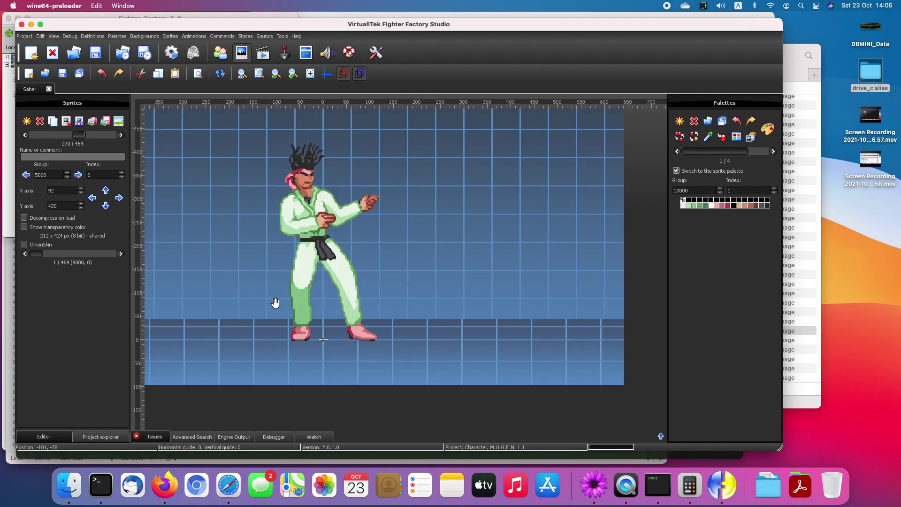
Switch to Firefox and examine the required sprites diagram for the group 5000 and higher poses.
key(super+Tab)
scroll(206, 268, up, 5)
scroll(206, 268, down, 5)
scroll(207, 268, up, 2)
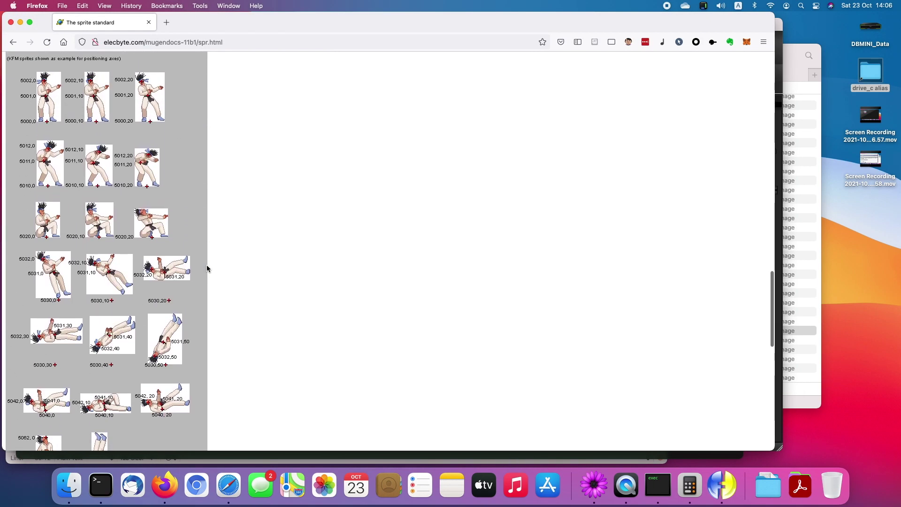
scroll(207, 268, up, 2)
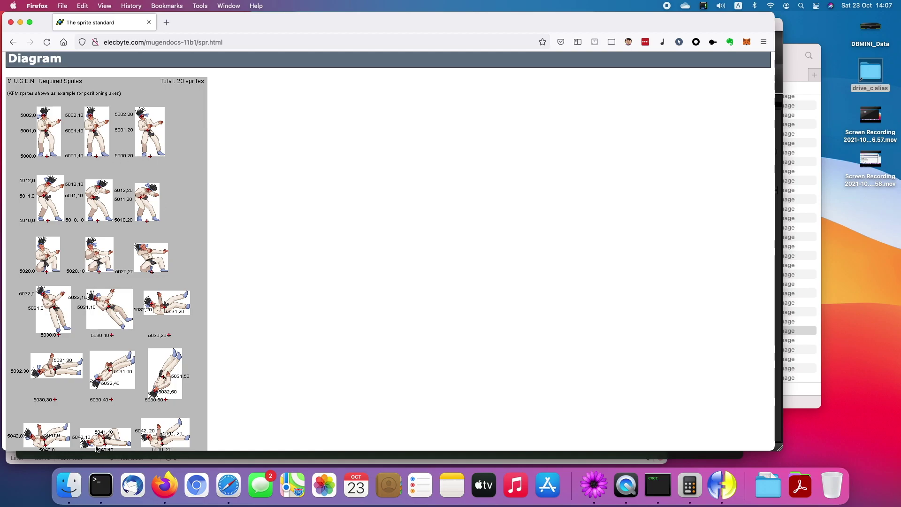
Switch to Finder and preview the METL_Saber 506 images up to 506_005.bmp_ID_856.png to see where the sword frames begin.
click(69, 485)
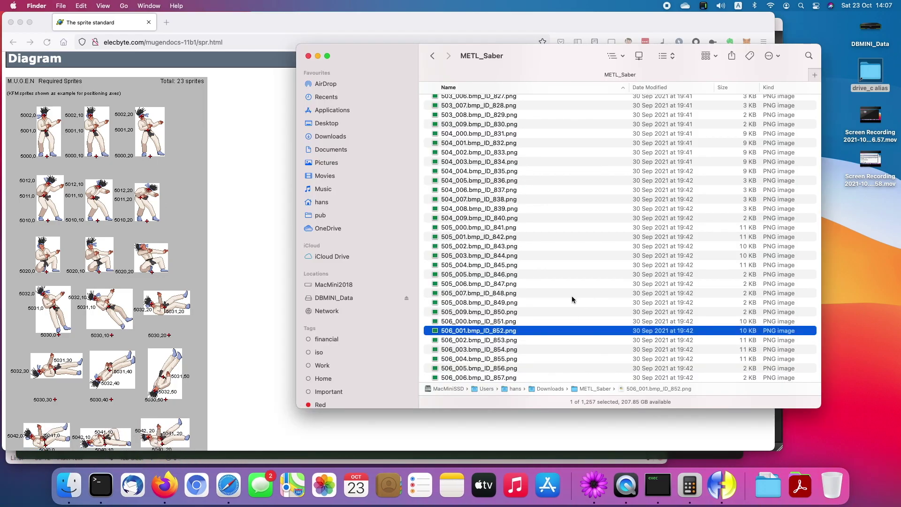
scroll(573, 299, down, 10)
key(Up)
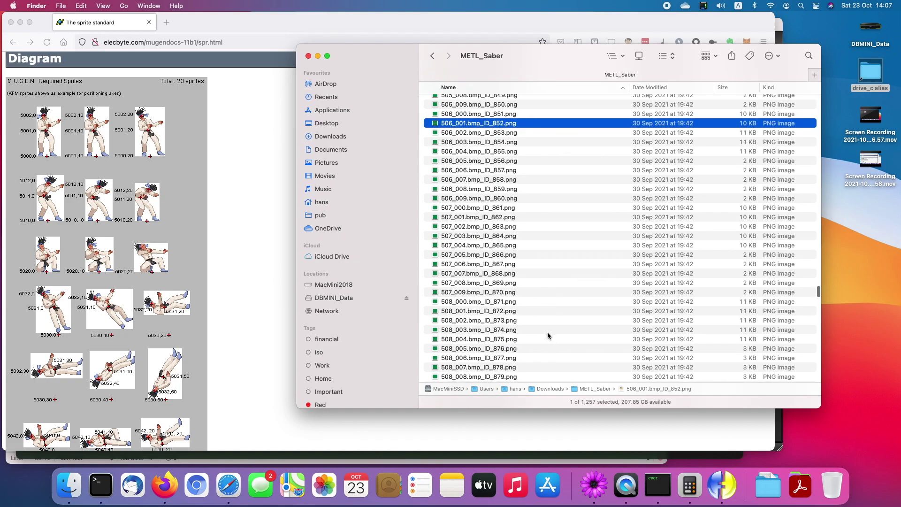
key(space)
key(Up)
key(Down)
key(Down)
key(Down)
key(Down)
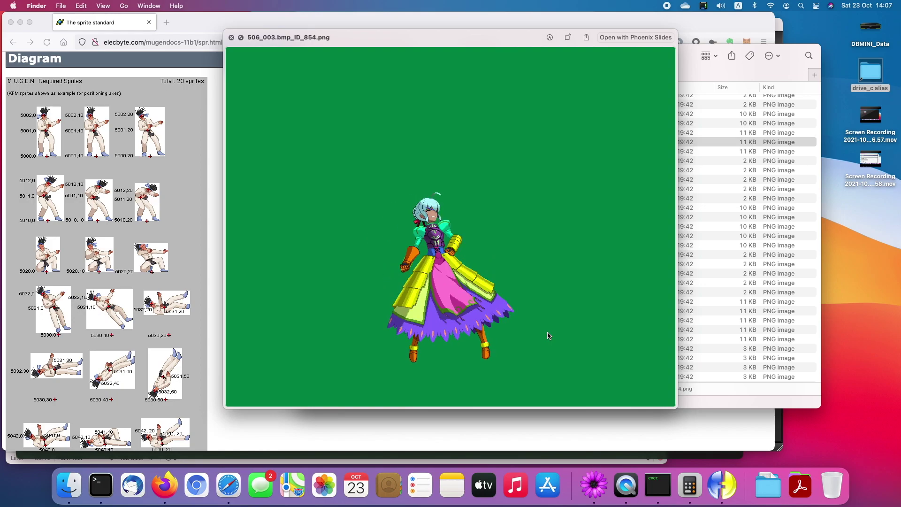
key(Down)
key(Down)
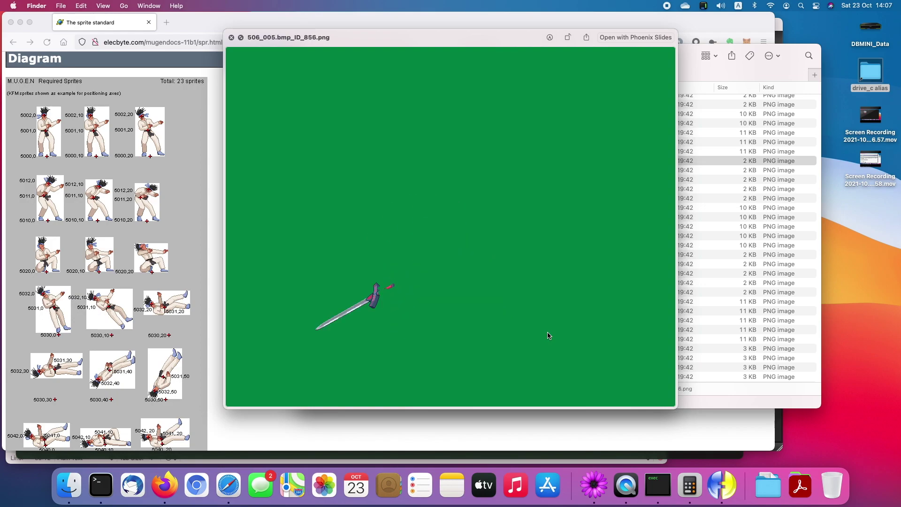
Compare the body frames 506_000 to 506_004 with the 5000 sprites in the diagram to determine their order.
key(Up)
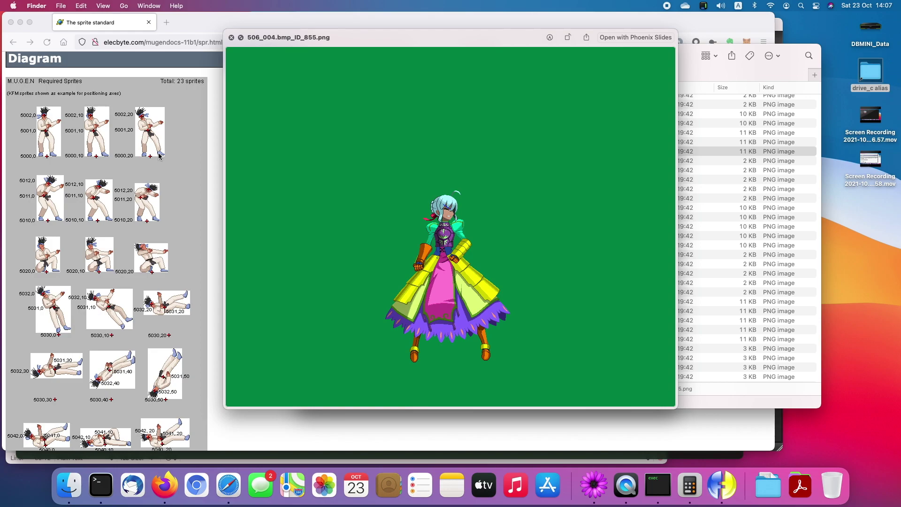
key(Down)
key(Up)
key(Up)
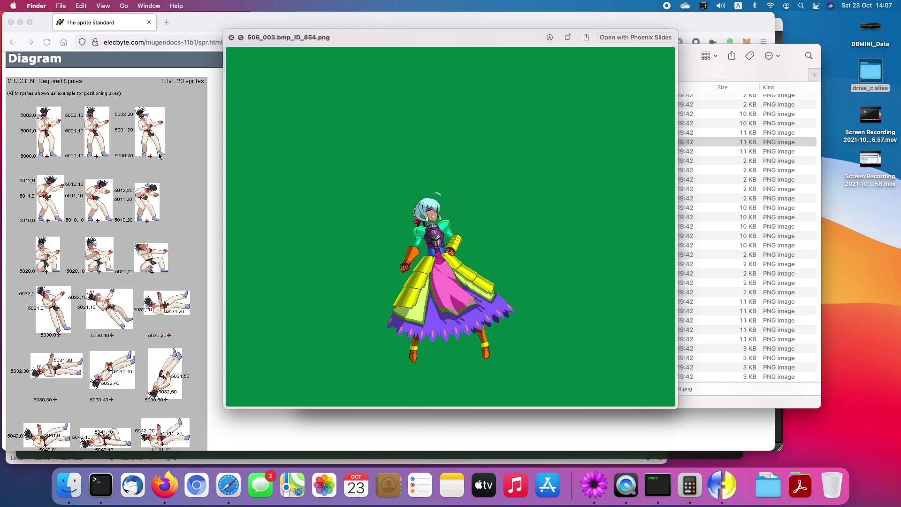
key(Up)
key(Up)
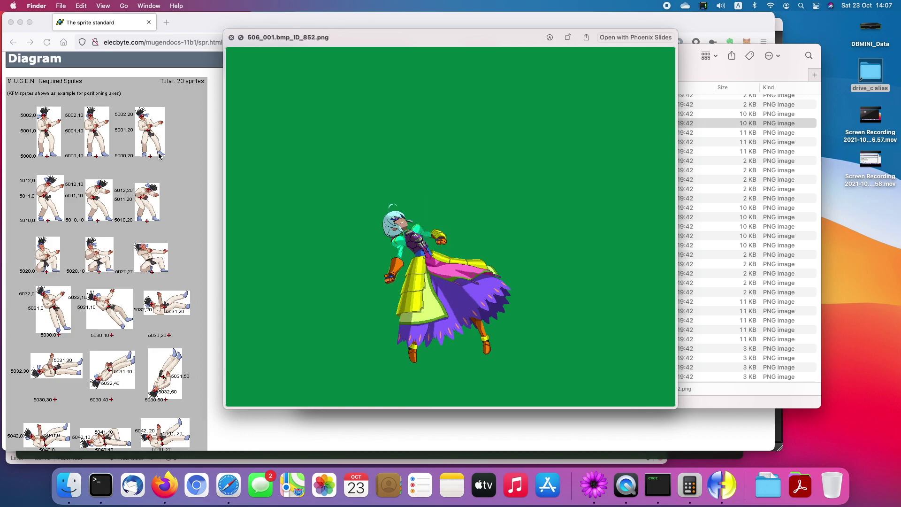
key(Up)
key(Up)
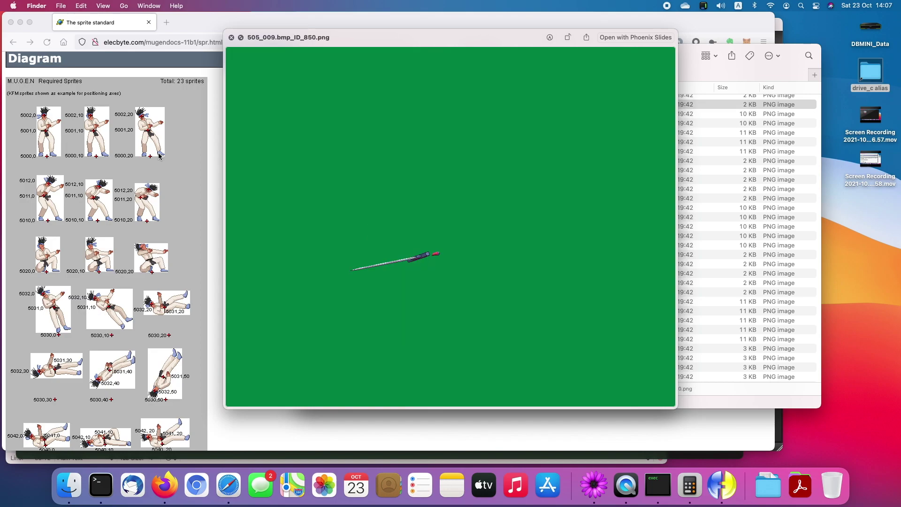
key(Down)
key(Down)
key(Down)
key(Down)
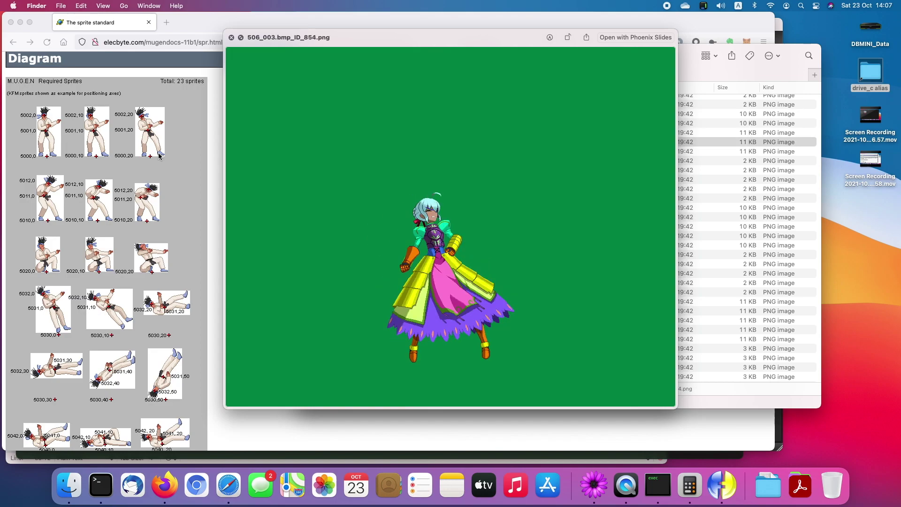
key(Up)
key(Up)
key(Down)
key(Down)
key(Down)
key(Up)
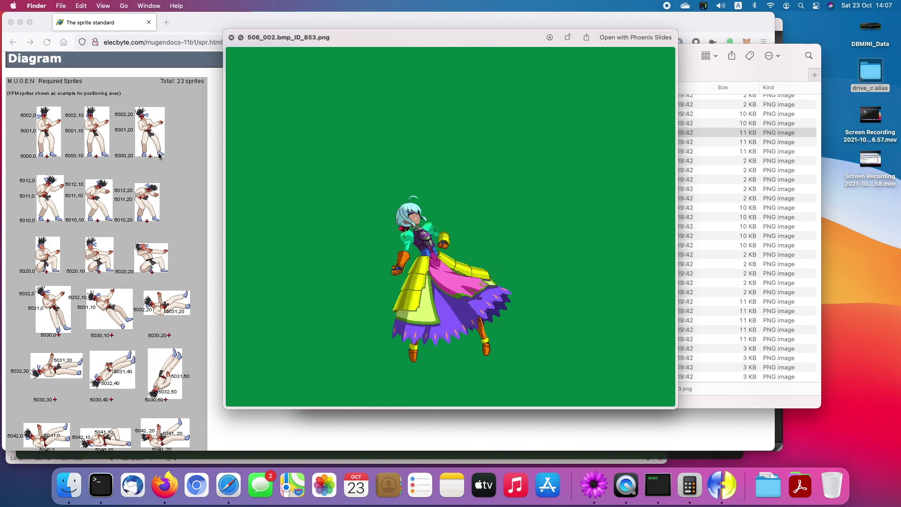
key(Up)
key(Up)
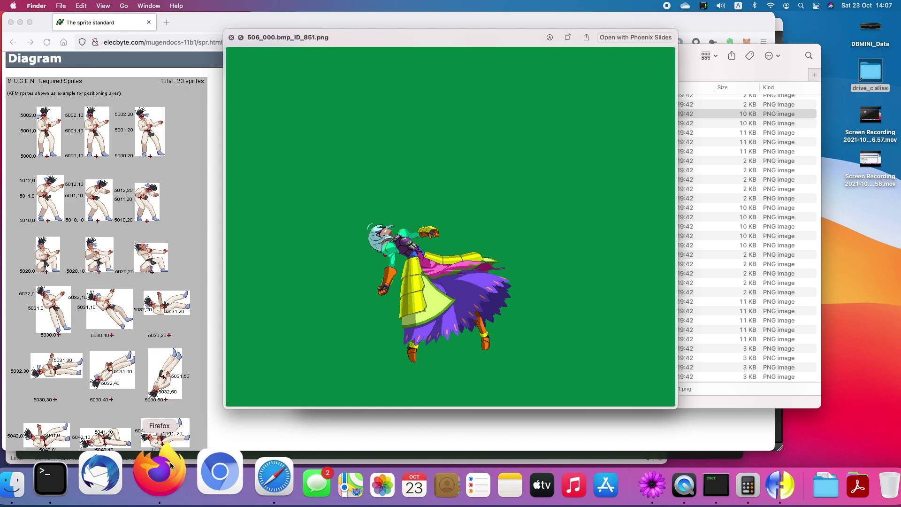
Check the current sprite in Fighter Factory Studio, then return to Finder and preview the 506 body frames through 506_004.bmp_ID_855.png.
click(734, 470)
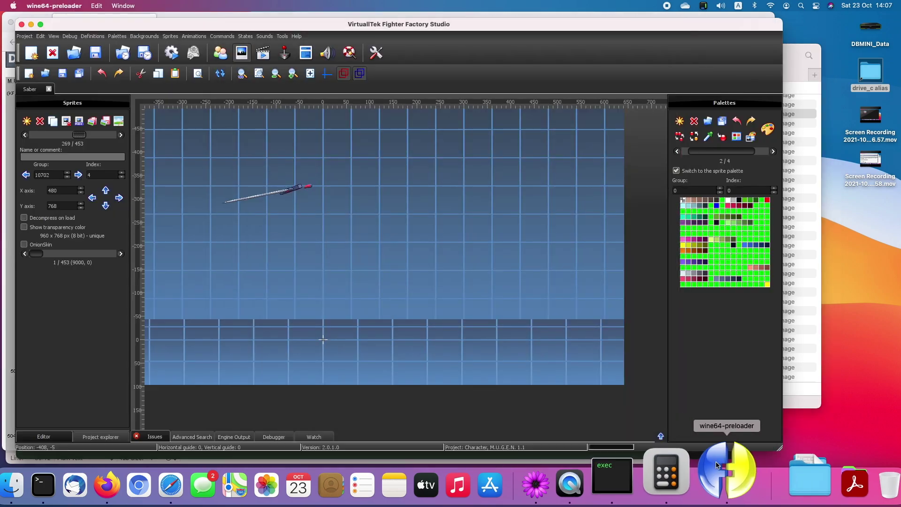
key(super+Tab)
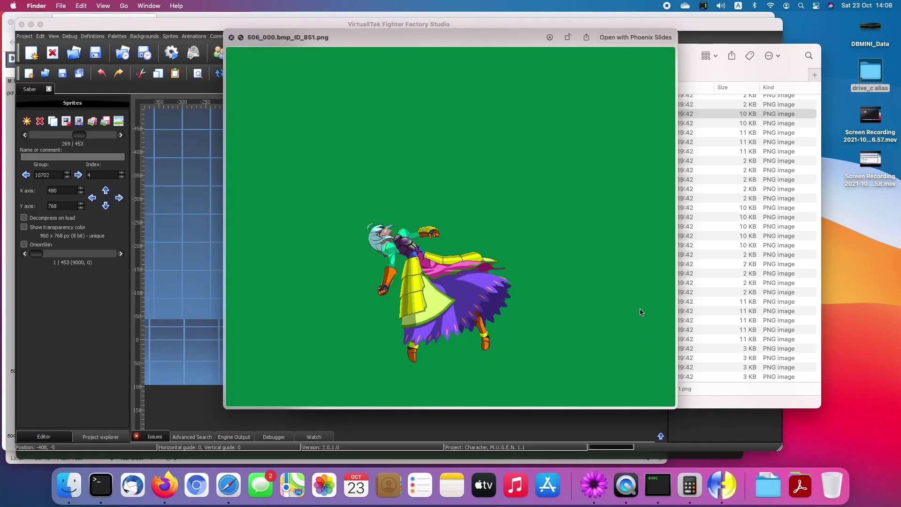
key(Up)
key(Down)
key(Down)
key(Down)
key(Down)
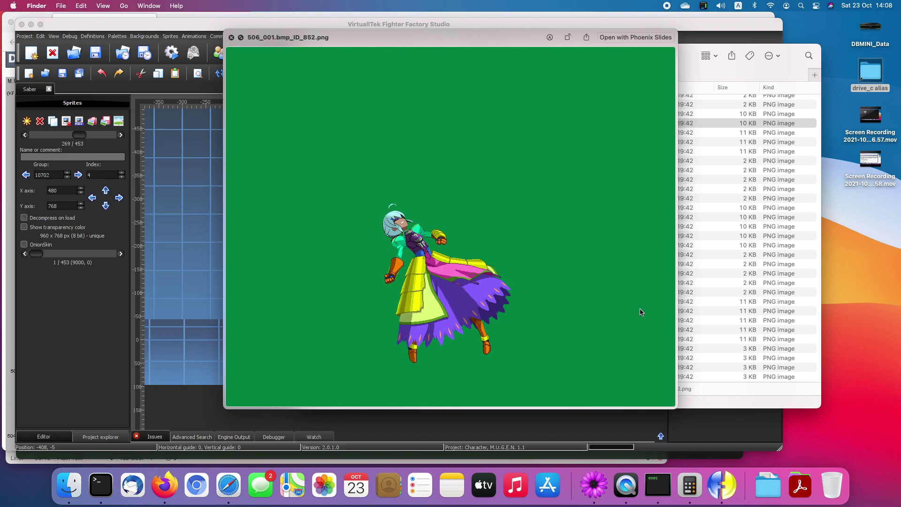
key(Down)
key(Down)
key(Up)
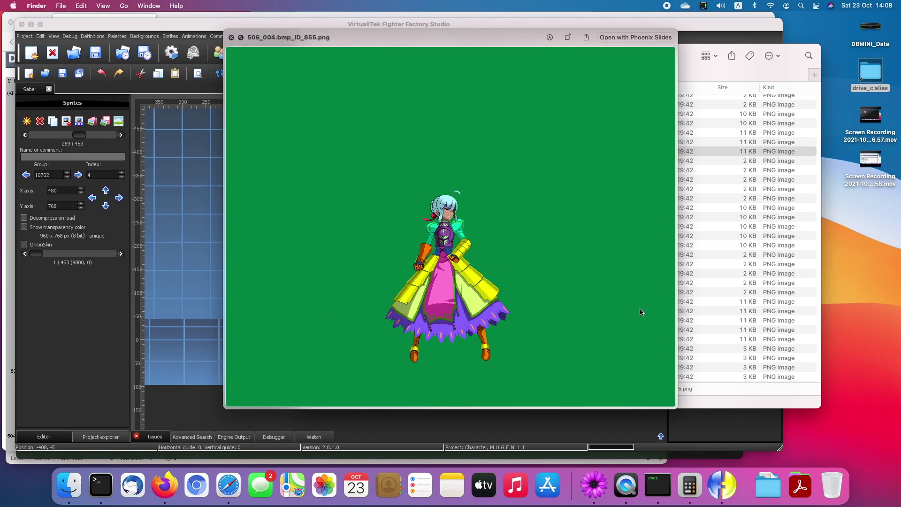
Switch to Fighter Factory Studio, start adding a sprite at group 10702 index 4 and browse the image list for files starting with 5.
click(722, 497)
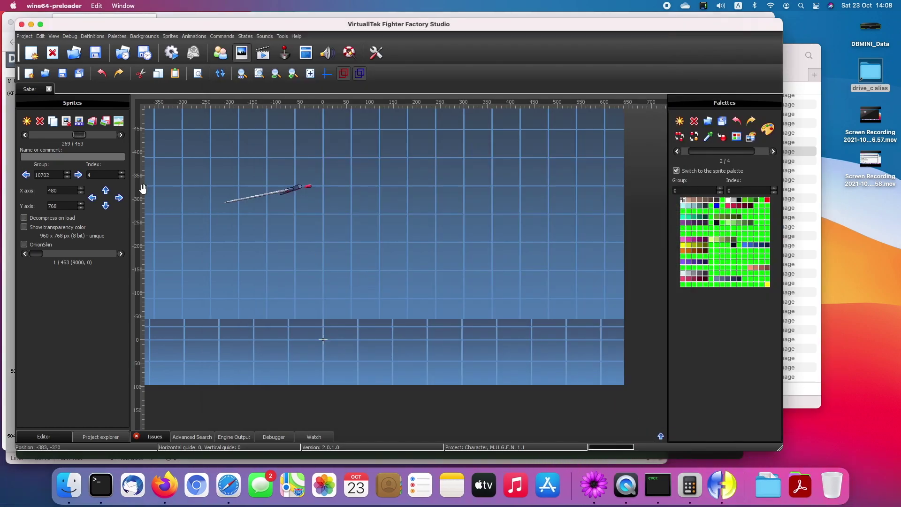
click(123, 136)
click(25, 134)
click(26, 121)
click(198, 149)
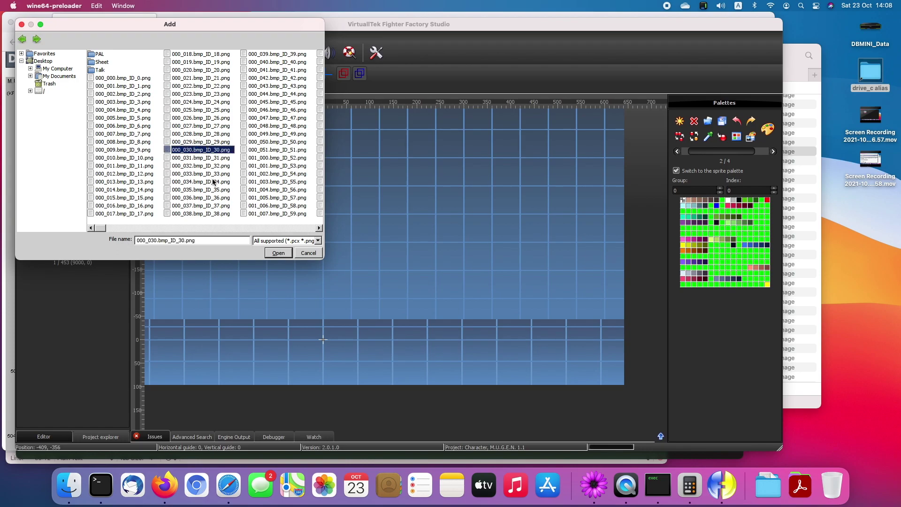
click(72, 481)
click(178, 24)
key(5)
click(280, 228)
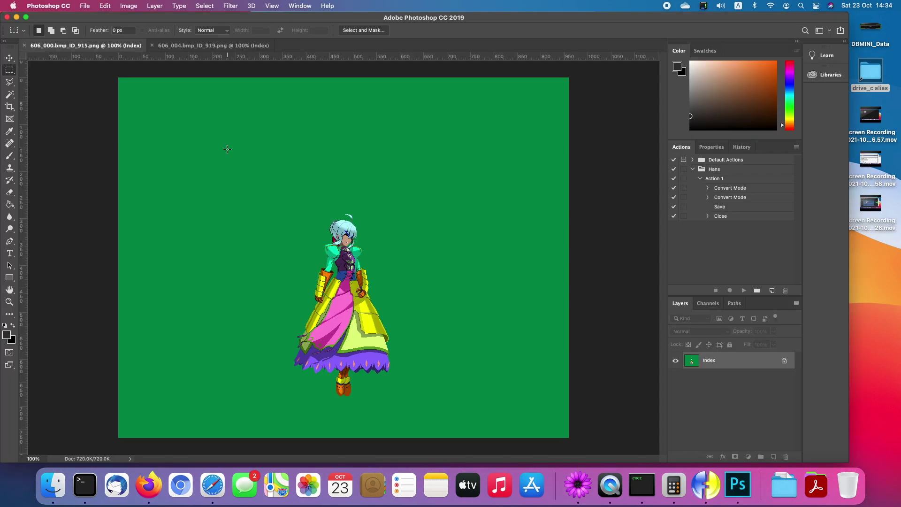
Try flipping the canvas of 606_000.bmp_ID_915.png vertically in Photoshop.
click(128, 6)
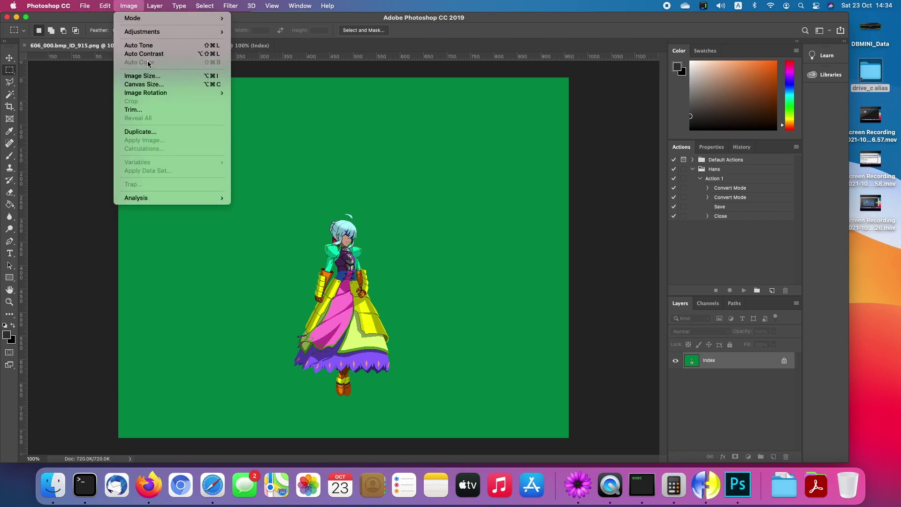
mouse_move(150, 97)
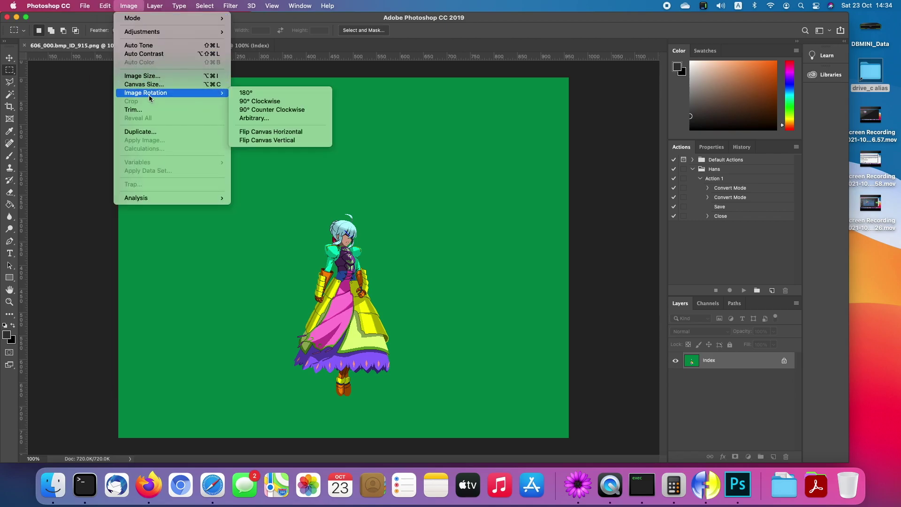
click(256, 141)
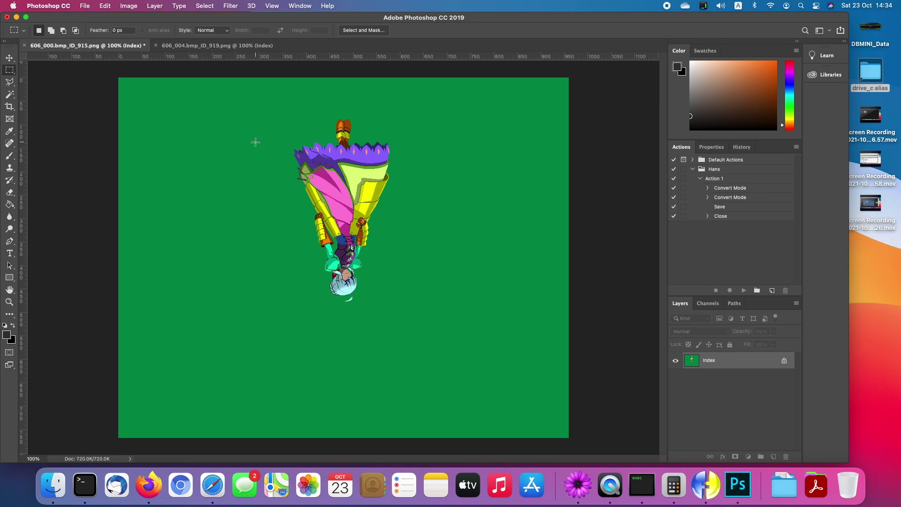
key(super+z)
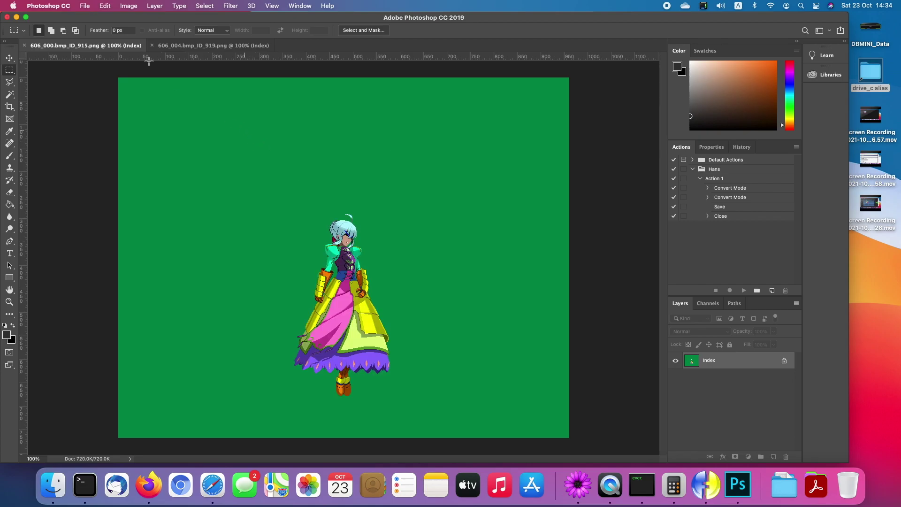
Rotate the body image 606_000.bmp_ID_915.png by 180° and compare its orientation with the sprite diagram in Firefox.
click(129, 5)
mouse_move(160, 93)
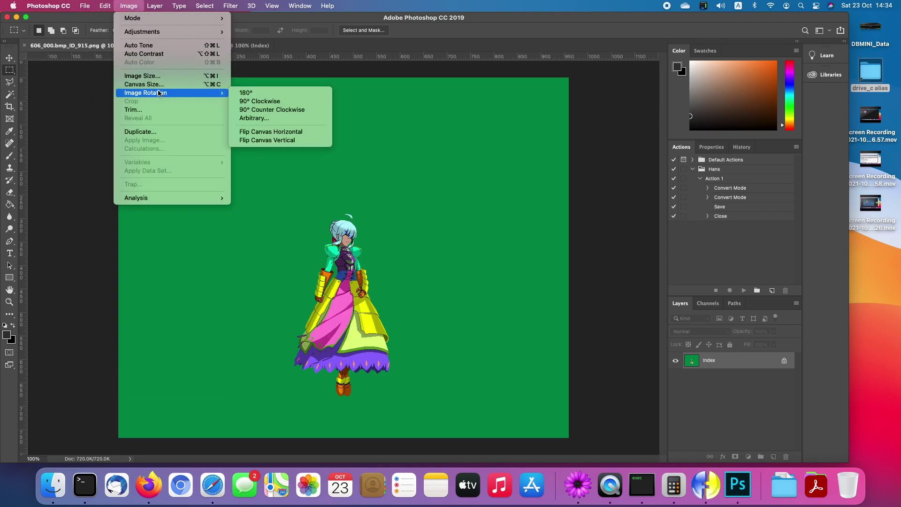
click(244, 93)
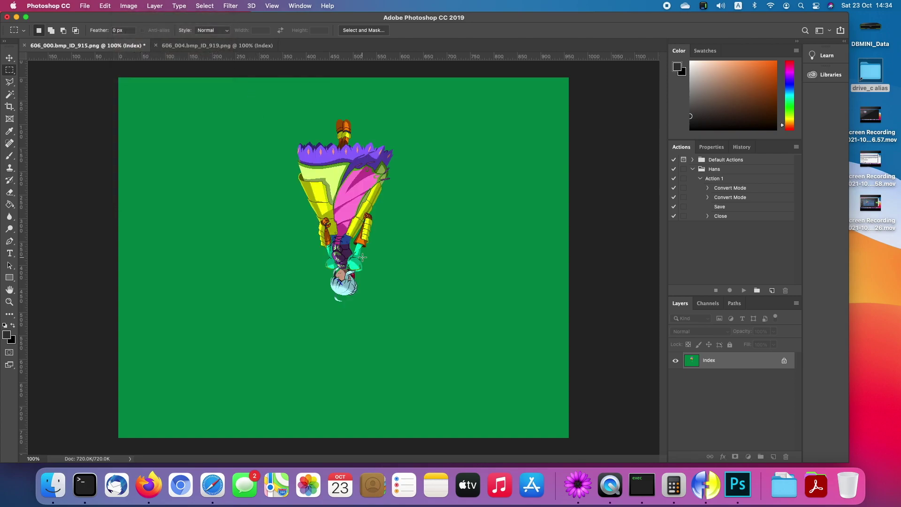
click(306, 255)
key(ctrl+Left)
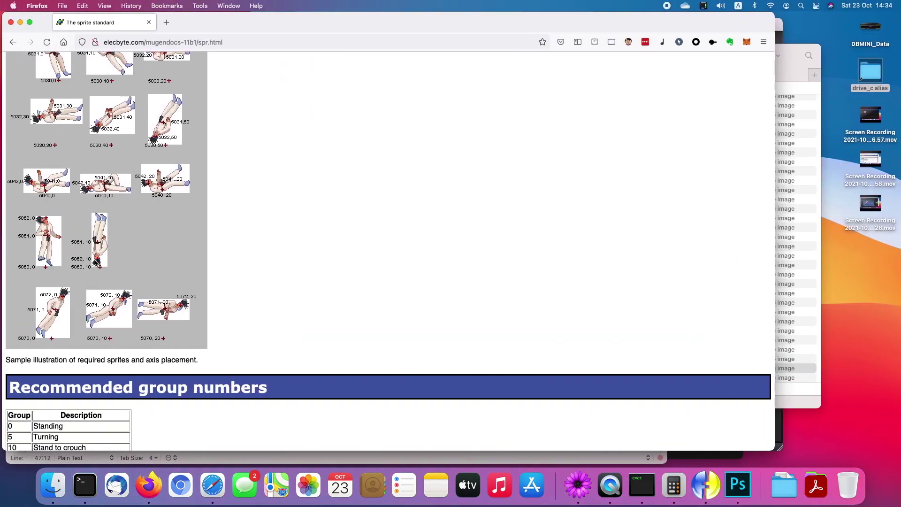
key(ctrl+Right)
key(super+d)
Rotate the sword image 606_004.bmp_ID_919.png by 180° and check it against the rotated body image.
click(222, 47)
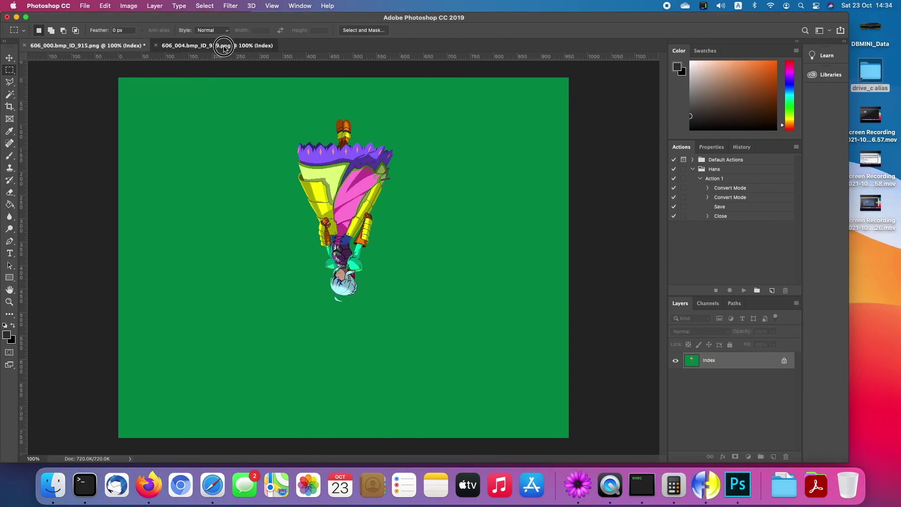
click(129, 6)
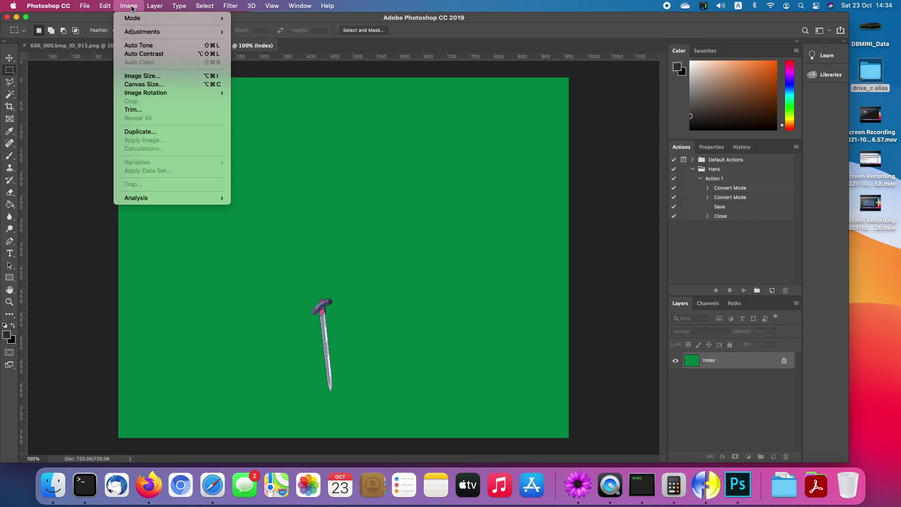
mouse_move(159, 93)
click(255, 96)
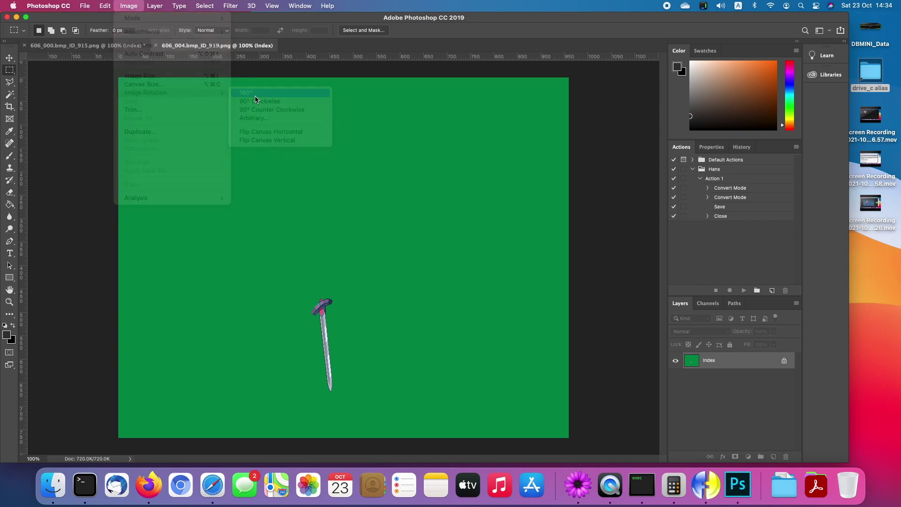
click(131, 48)
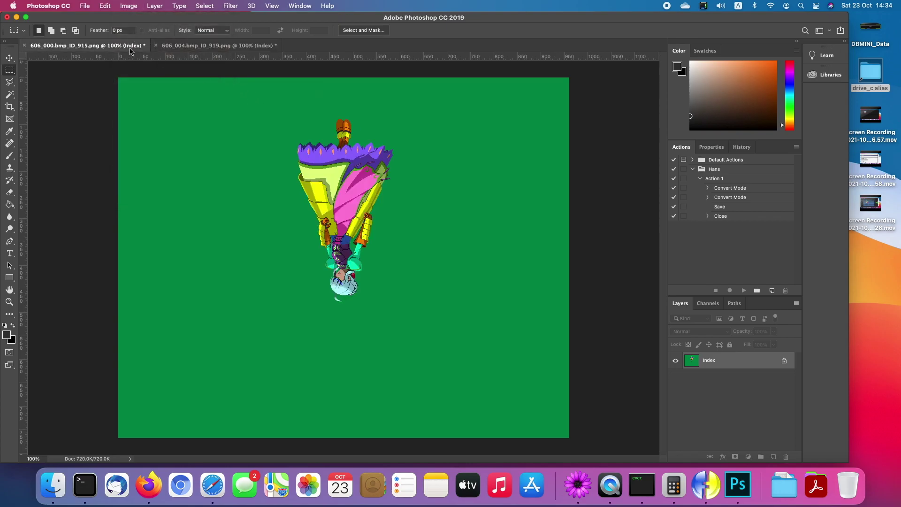
click(187, 49)
click(106, 48)
click(85, 6)
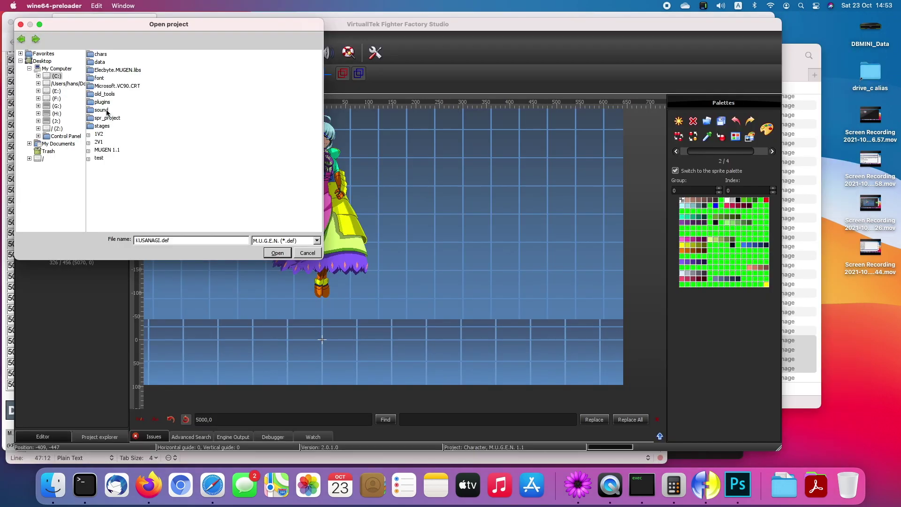
Open the SHIBA_Miyuki character project from the chars folder as a reference.
click(107, 120)
double_click(107, 121)
click(22, 40)
double_click(100, 54)
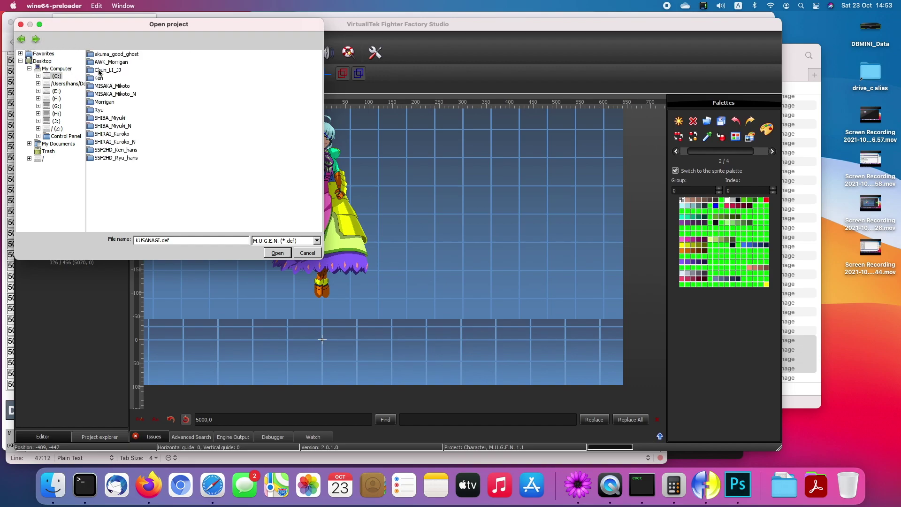
double_click(118, 120)
double_click(111, 94)
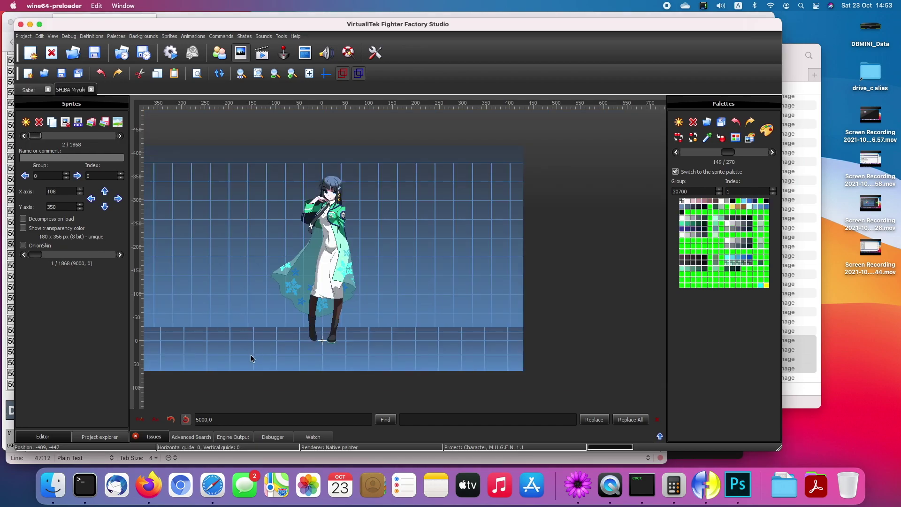
Search the SHIBA Miyuki sprites for 5052,0.
key(BackSpace)
key(BackSpace)
key(BackSpace)
key(BackSpace)
key(Return)
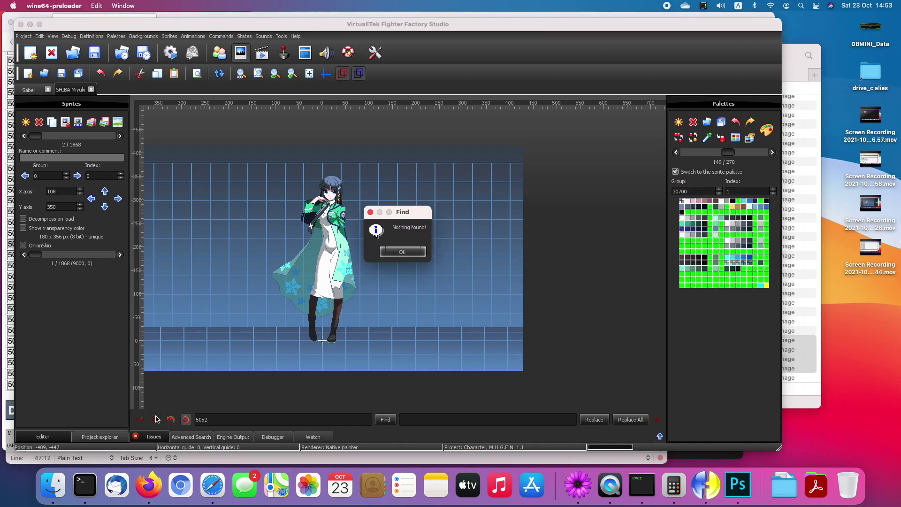
click(398, 254)
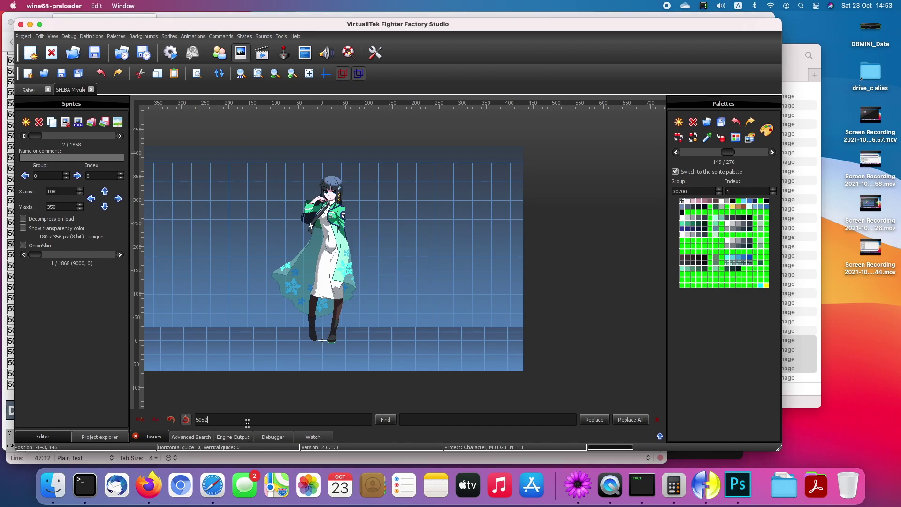
text(,0)
key(Return)
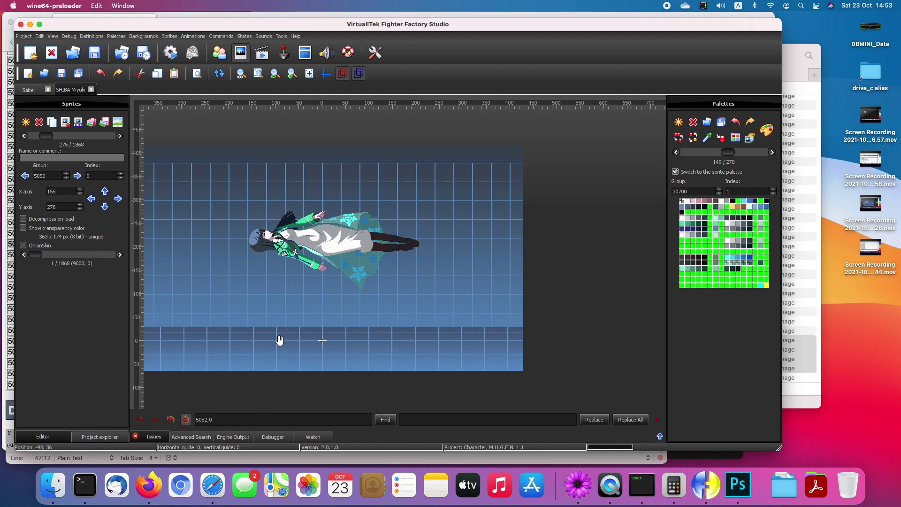
Look through the falling poses of sprite group 5052, then close the SHIBA Miyuki project.
click(120, 136)
click(120, 135)
click(120, 136)
click(120, 136)
click(23, 136)
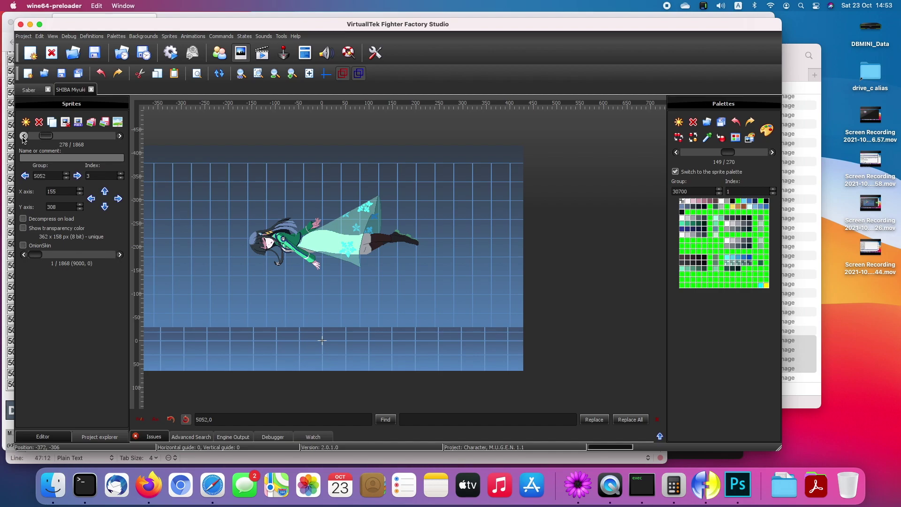
click(92, 90)
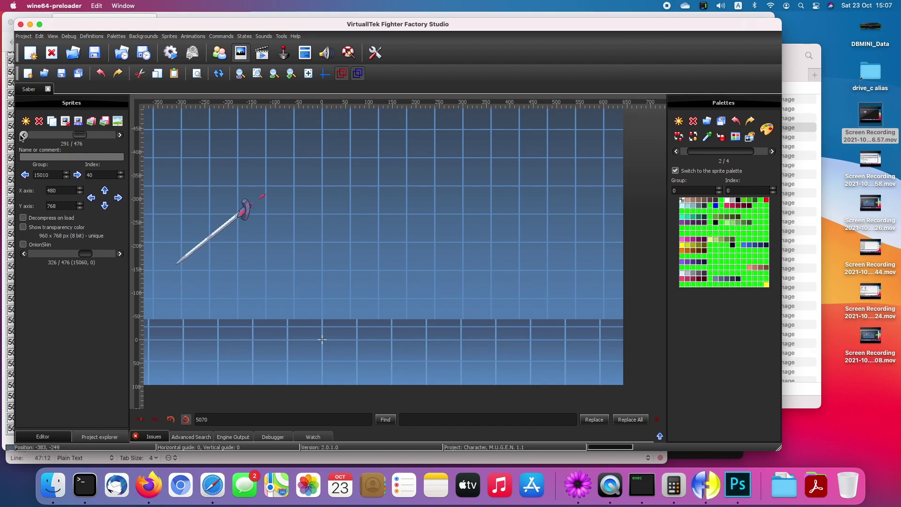
Browse the Saber sprites between groups 15010 and 5300 to examine the body and sword images and their numbering.
click(21, 136)
click(21, 136)
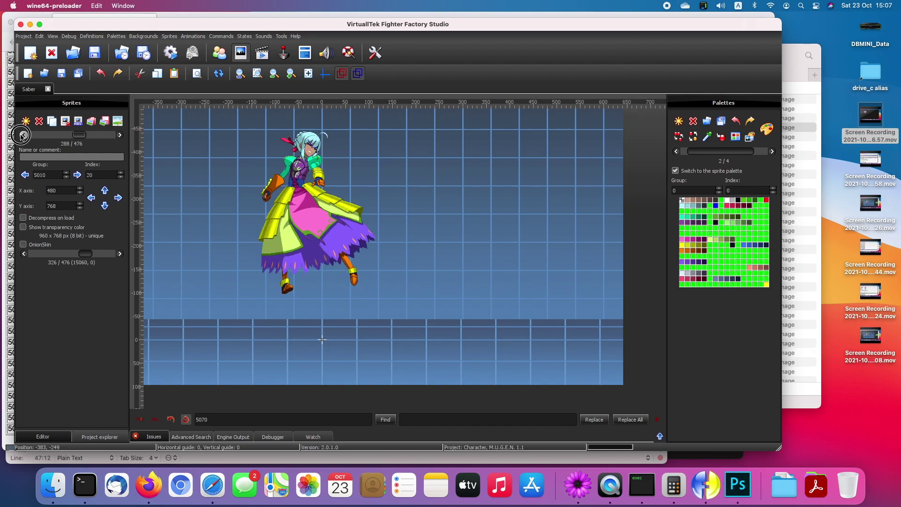
click(21, 137)
click(21, 137)
click(21, 136)
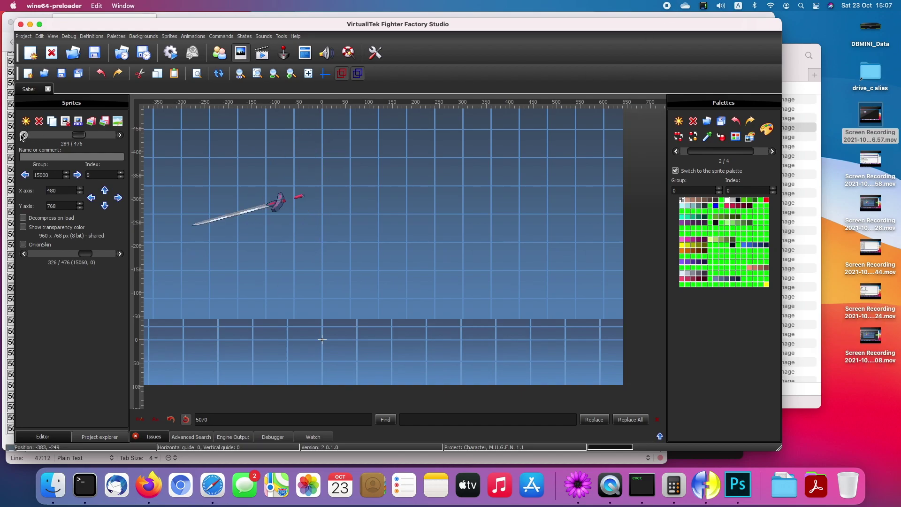
click(23, 135)
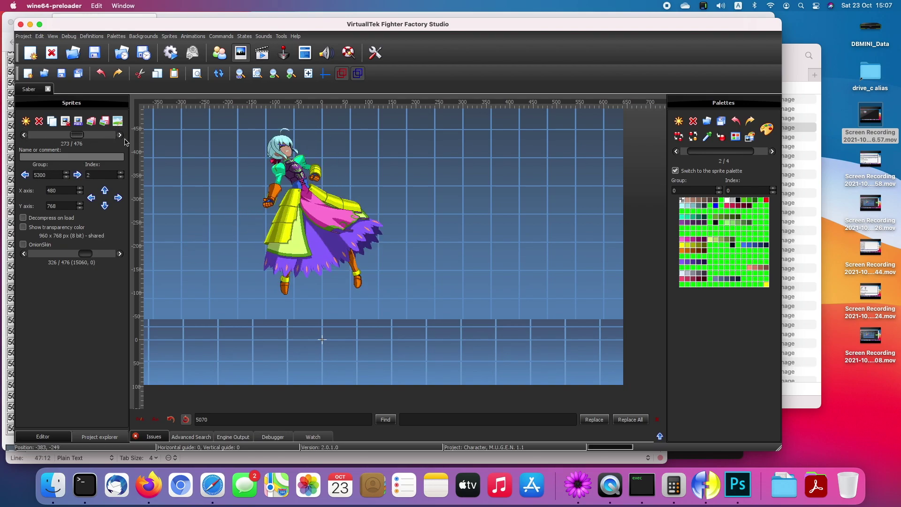
click(120, 135)
click(120, 135)
click(121, 136)
click(120, 135)
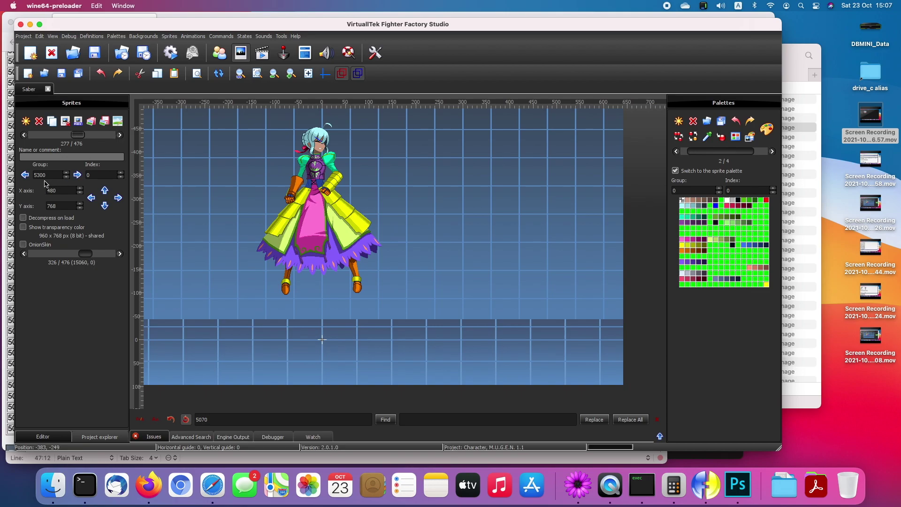
Show the sprite Organizer and look through the order of the group and index entries.
click(223, 76)
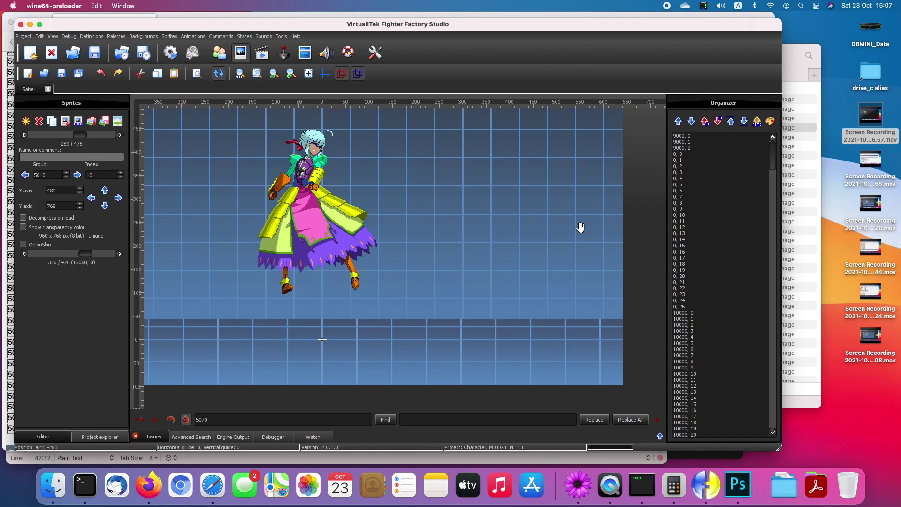
scroll(713, 253, down, 20)
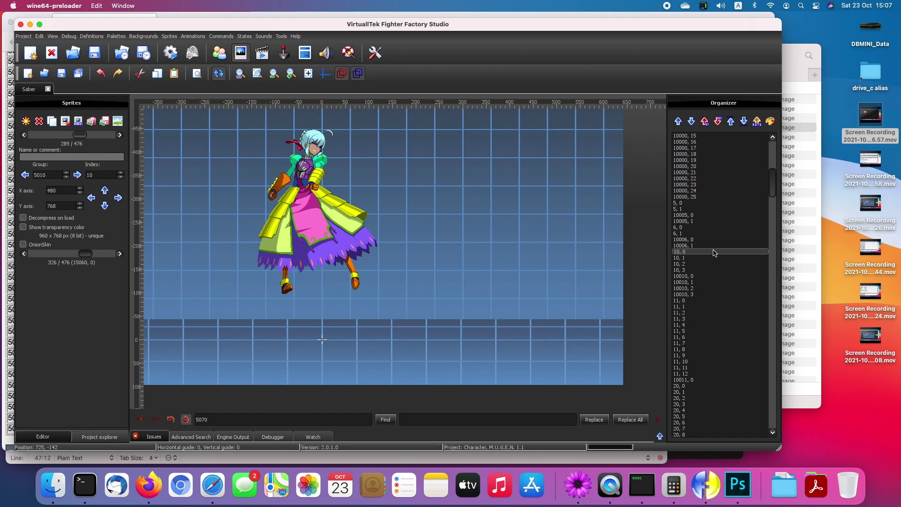
scroll(714, 253, down, 10)
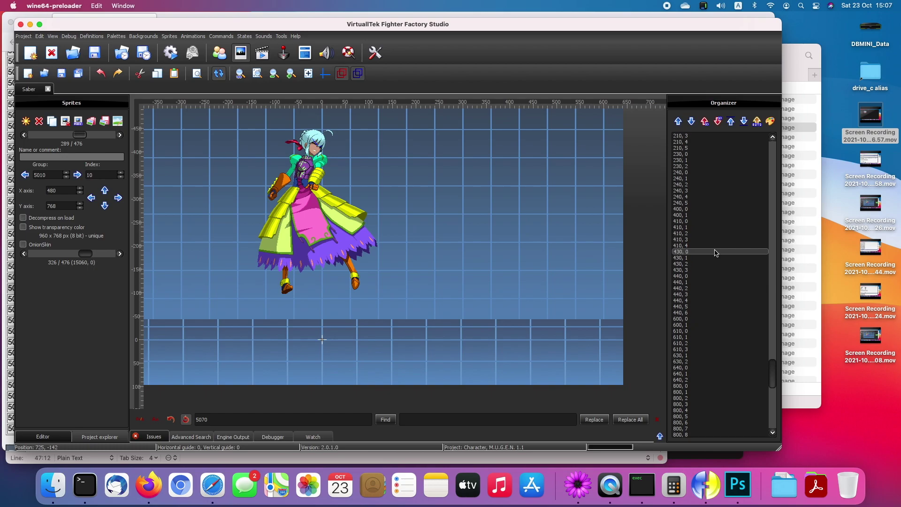
scroll(716, 253, up, 5)
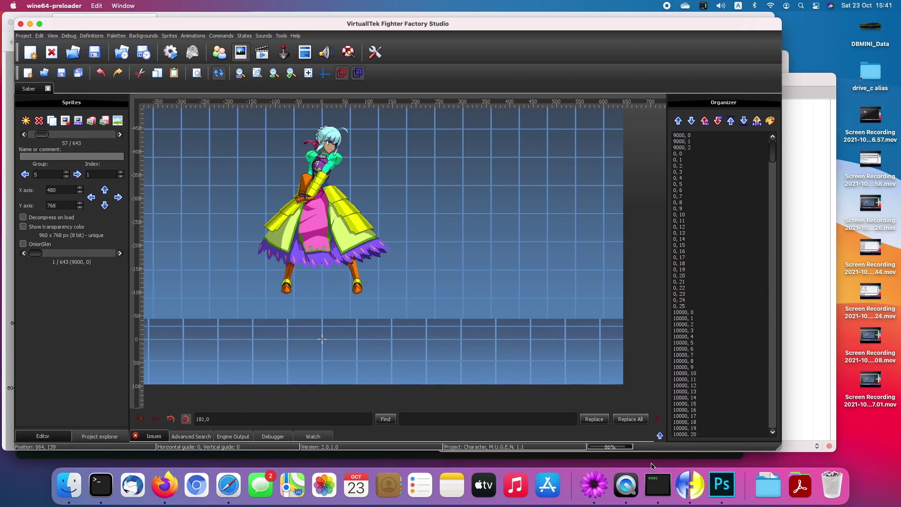
Switch to TextMate, show the axis offsets in temp.txt and move its window clear of the sprite editor.
click(593, 484)
click(612, 94)
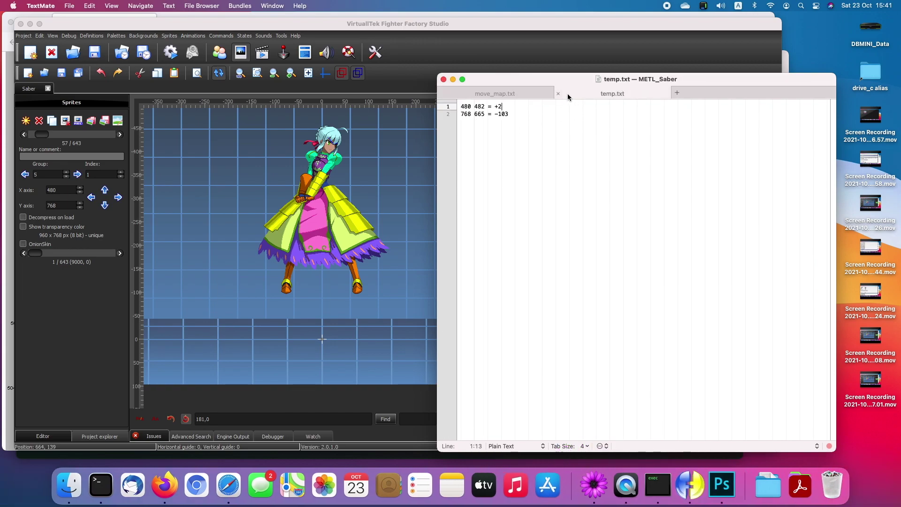
drag(507, 79, 650, 87)
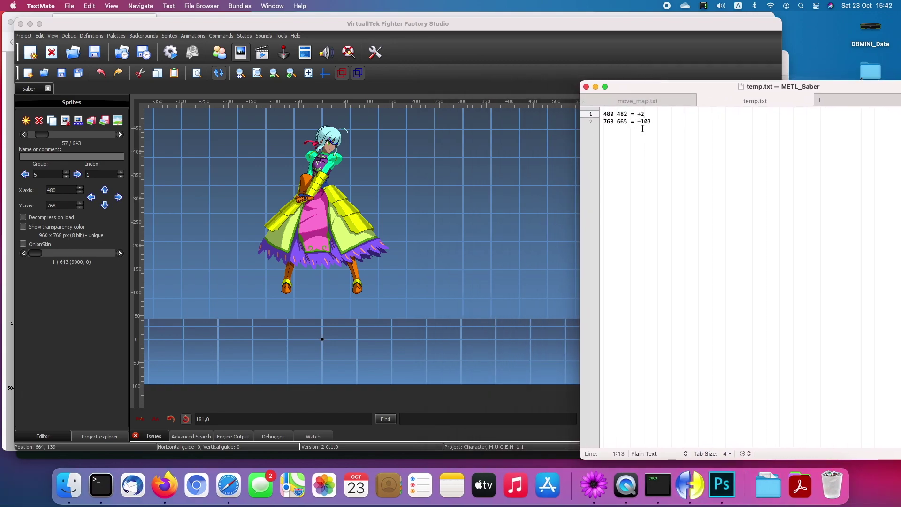
Open the Alignment tool in Fighter Factory Studio and select the sprites from 5,1 through 10200,5.
click(225, 24)
click(169, 35)
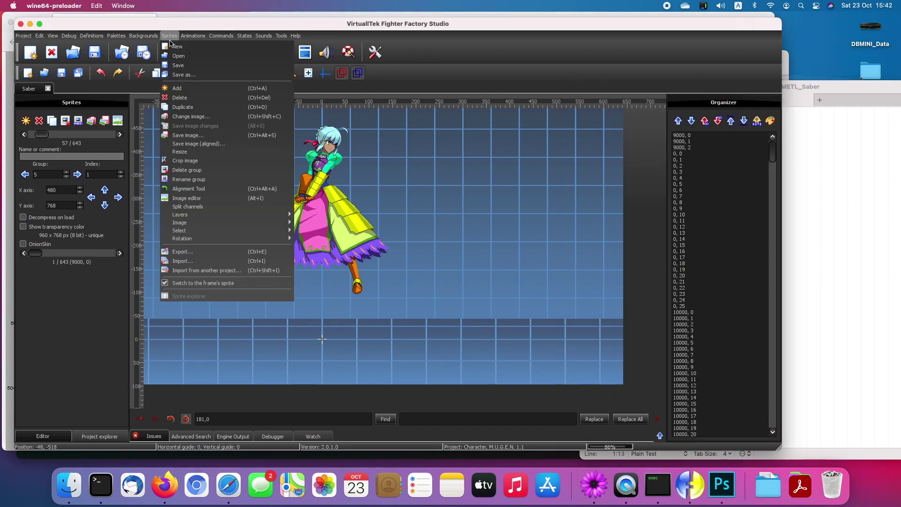
click(207, 191)
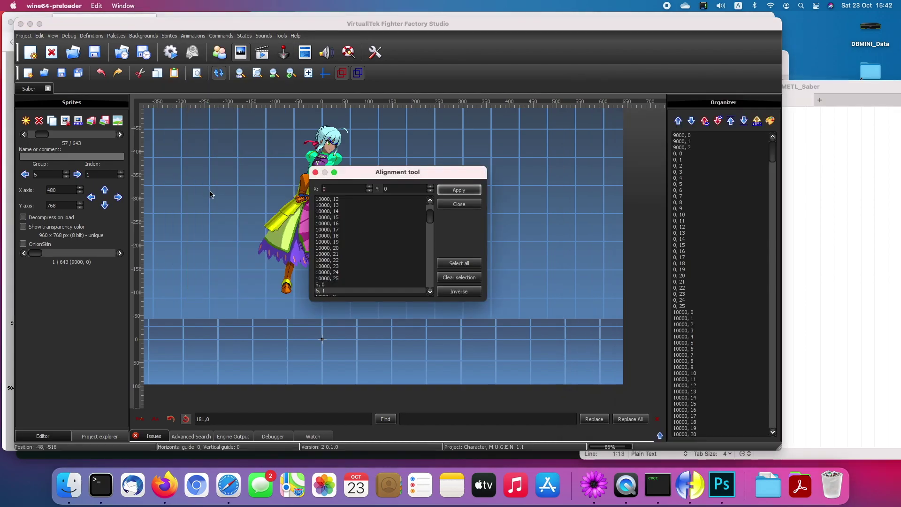
click(338, 291)
scroll(338, 291, down, 3)
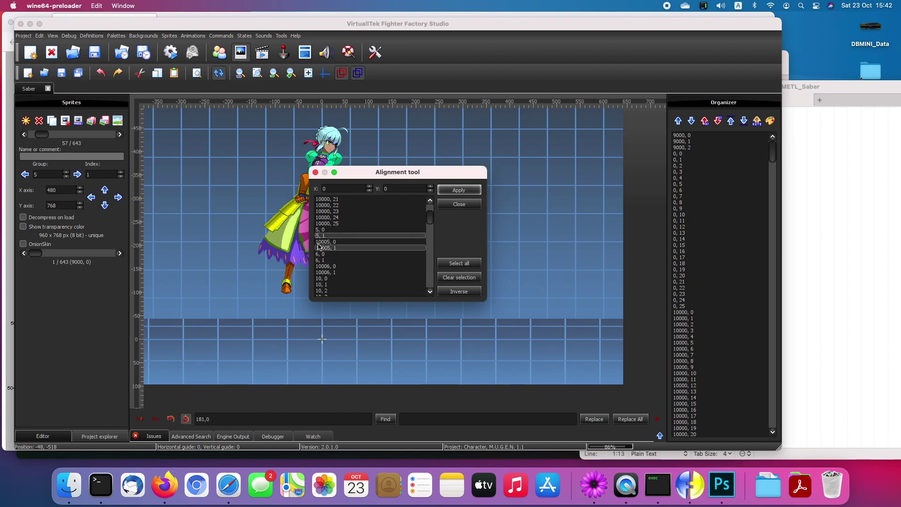
scroll(353, 258, down, 15)
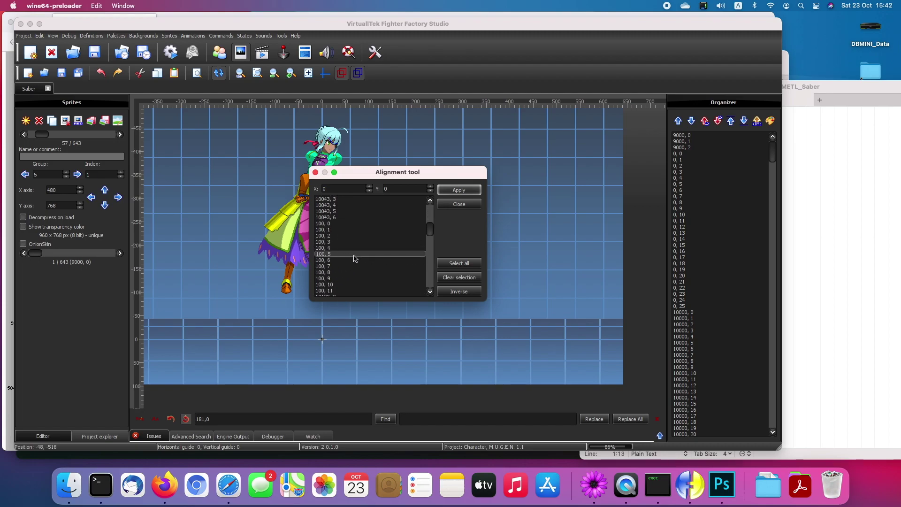
scroll(353, 258, down, 10)
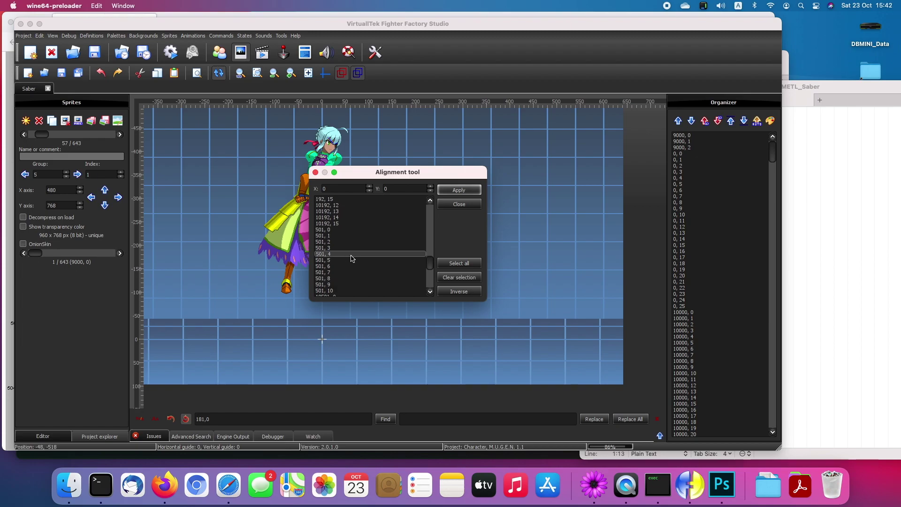
scroll(353, 259, down, 7)
scroll(353, 258, up, 3)
shift+click(348, 218)
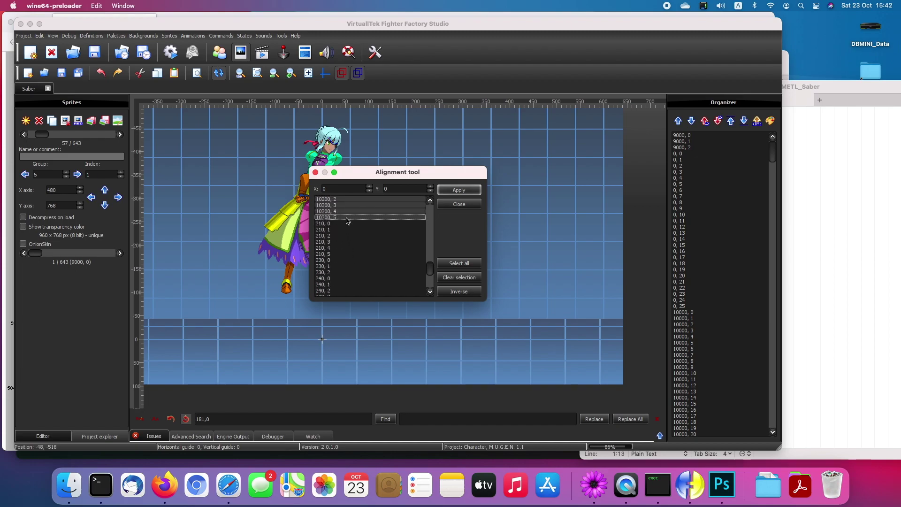
scroll(358, 268, up, 4)
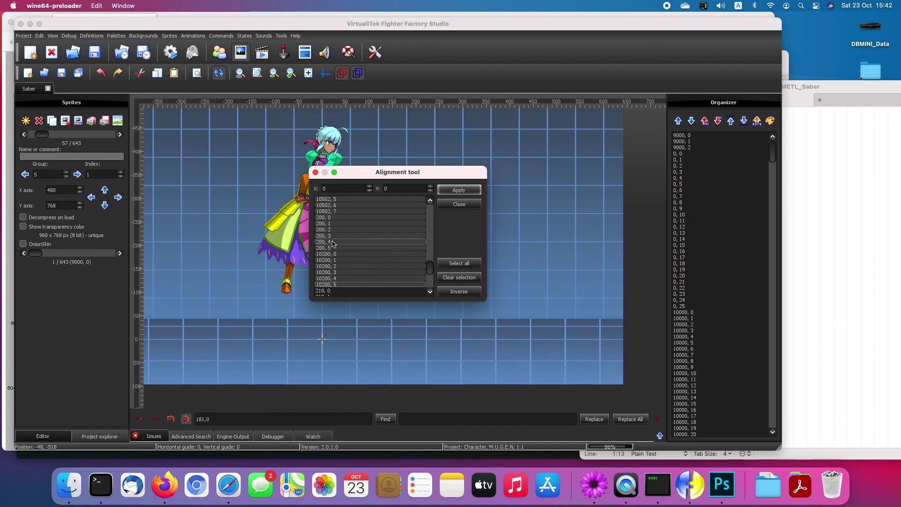
Shift the selected sprites' axes by X 2 and Y -103 as noted in temp.txt, and save the sprite file.
drag(347, 188, 282, 188)
text(2)
drag(393, 188, 355, 187)
click(849, 254)
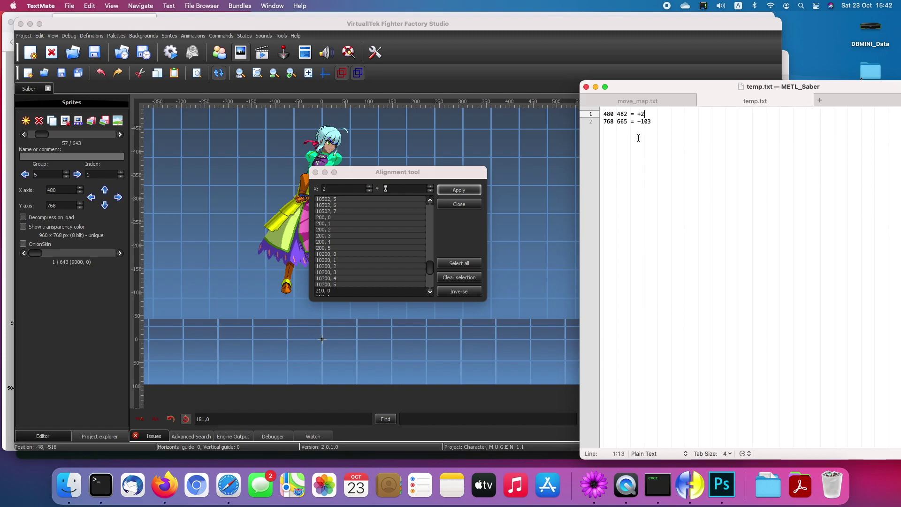
click(411, 177)
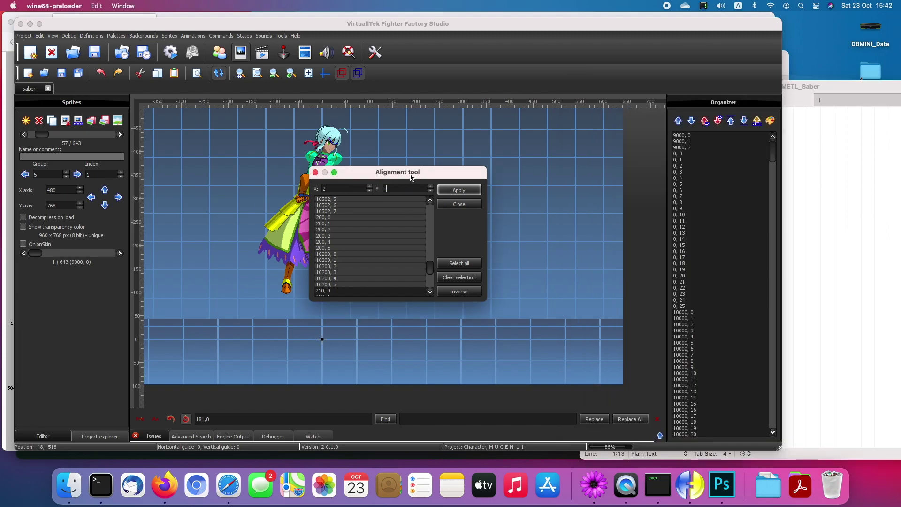
click(825, 87)
click(409, 177)
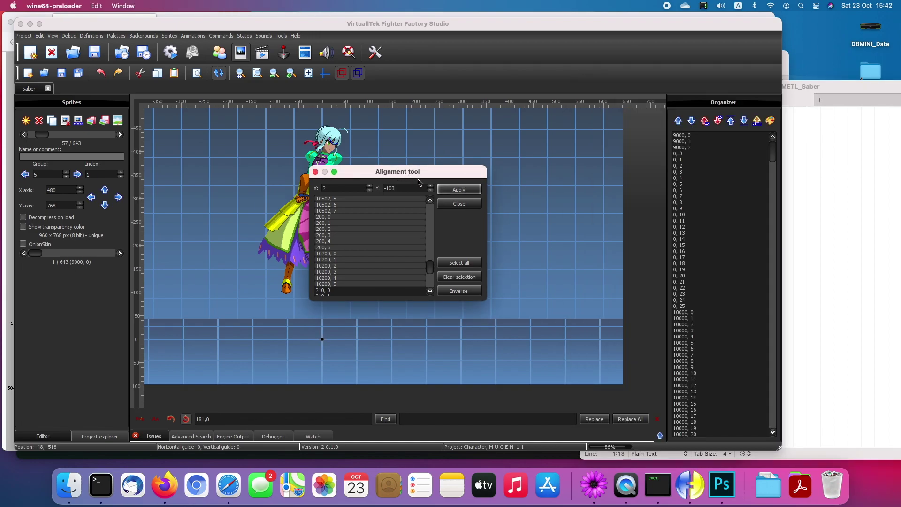
click(455, 190)
click(455, 202)
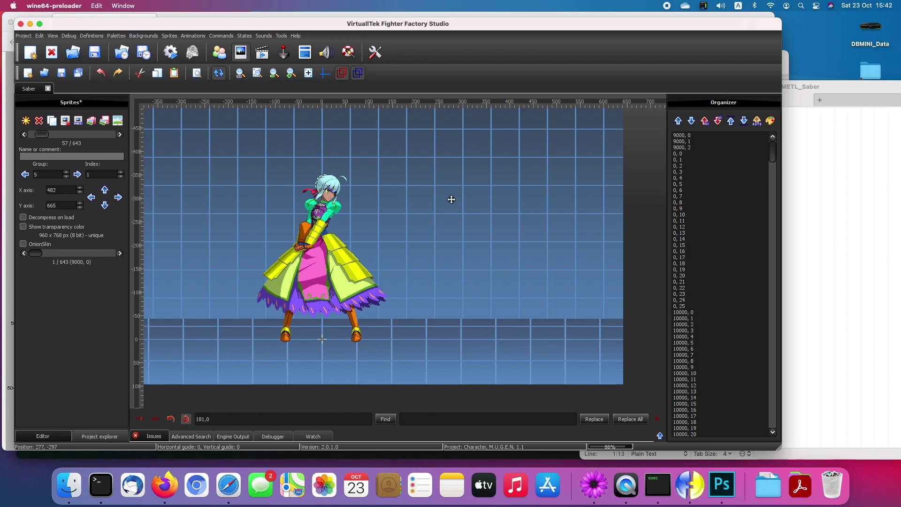
click(64, 76)
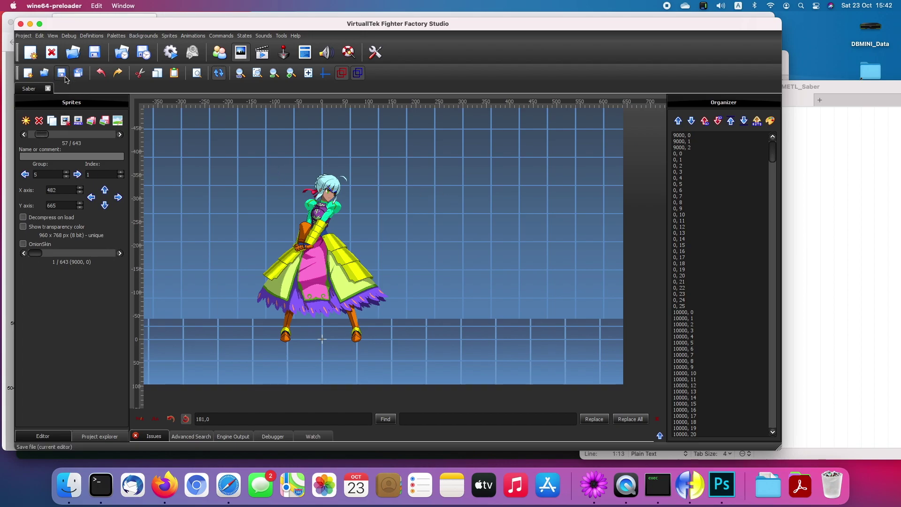
Check the axis alignment of the shifted sprites from group 5 up to group 181.
click(24, 135)
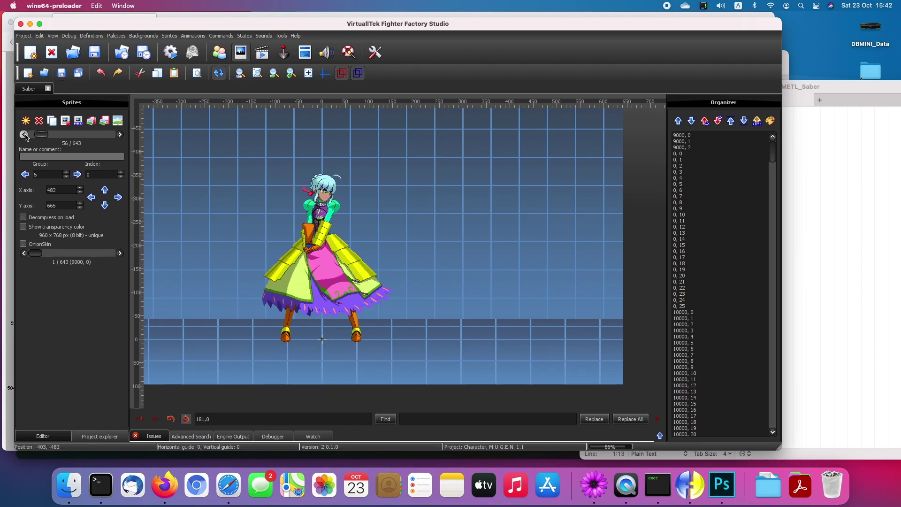
click(119, 135)
drag(119, 135, 119, 136)
drag(23, 135, 22, 136)
drag(86, 134, 78, 135)
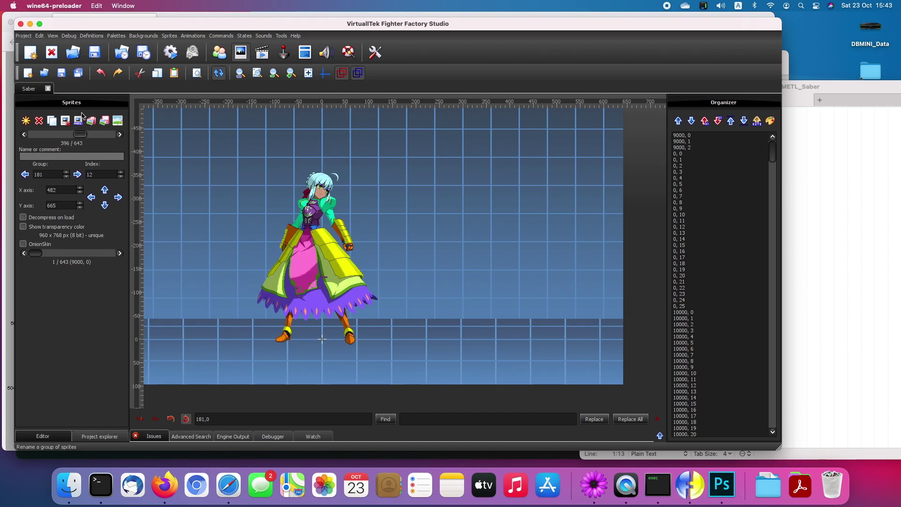
Find sprite 5000,0 in Saber and consult the get-hit sprite diagram in Firefox.
click(237, 419)
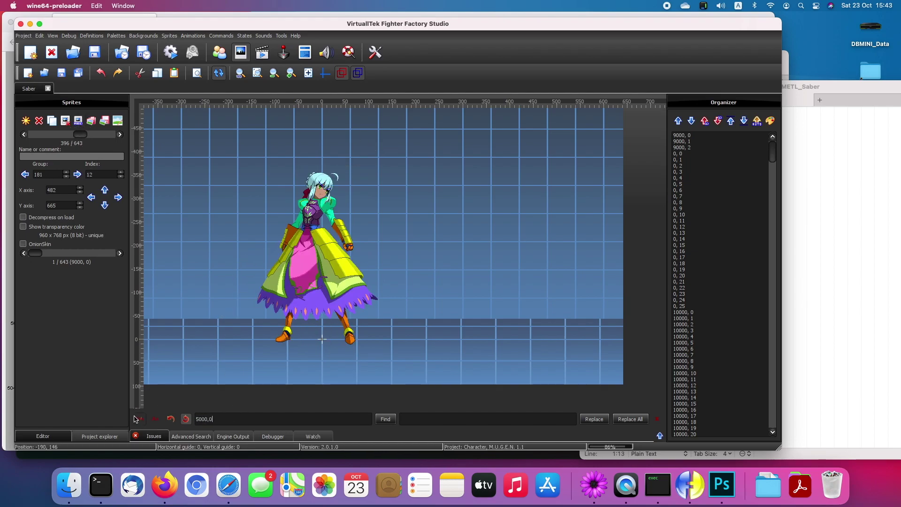
text(5000,0)
key(Return)
click(165, 479)
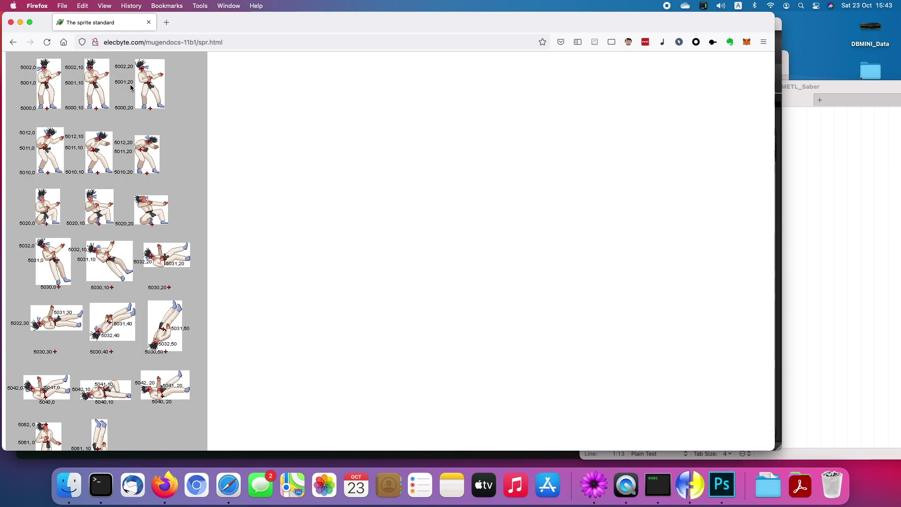
Return to Fighter Factory Studio and step back through the group 5000 sprites to index 40.
key(super+Tab)
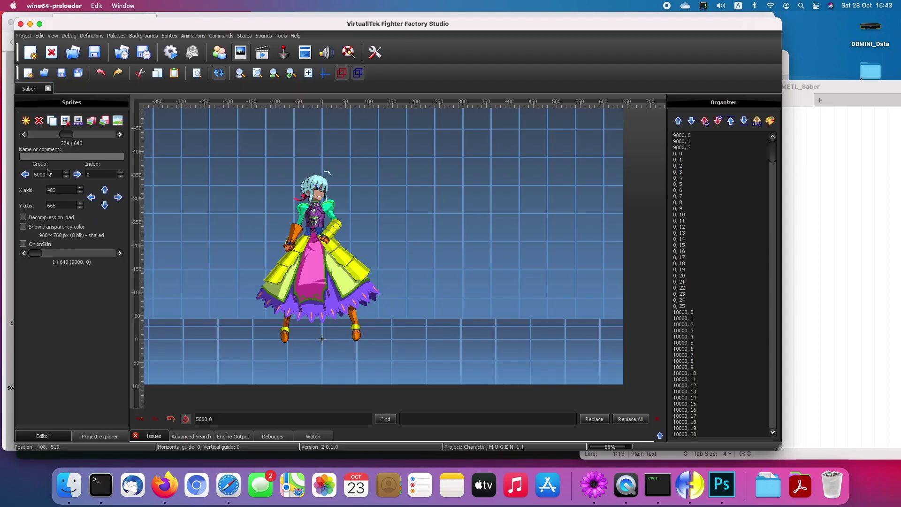
click(28, 135)
click(28, 135)
click(29, 135)
click(28, 135)
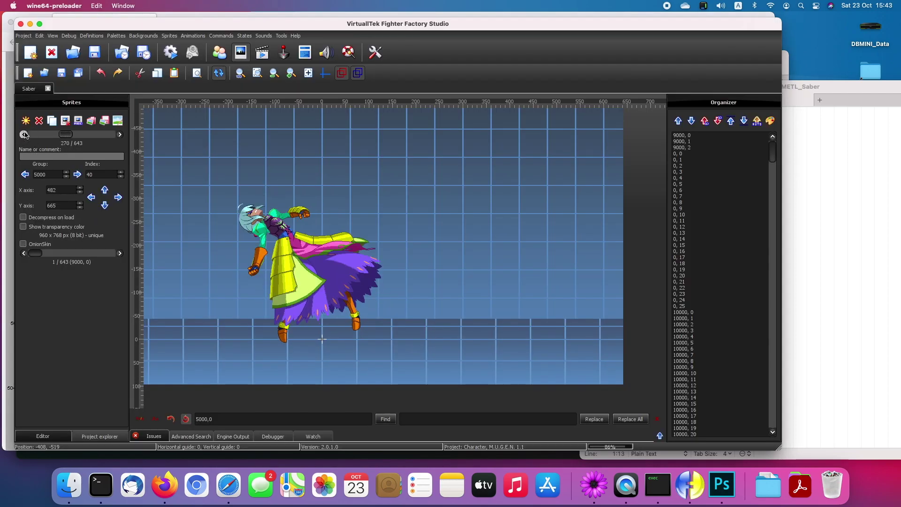
Switch to TextMate and add four blank lines below the axis notes in temp.txt.
click(29, 136)
click(120, 135)
click(787, 305)
key(Down)
key(Return)
key(Return)
key(Return)
key(Return)
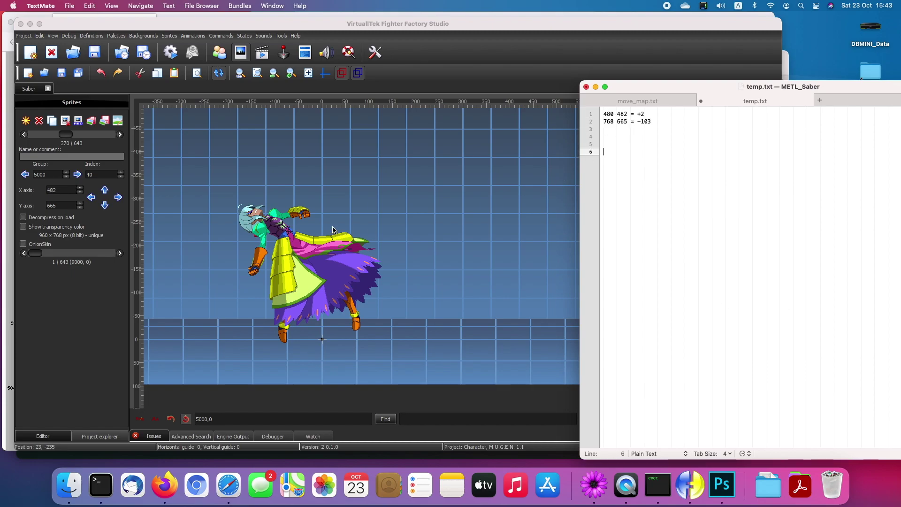
Switch back to Fighter Factory Studio and duplicate sprite 5000,40 twice.
click(47, 176)
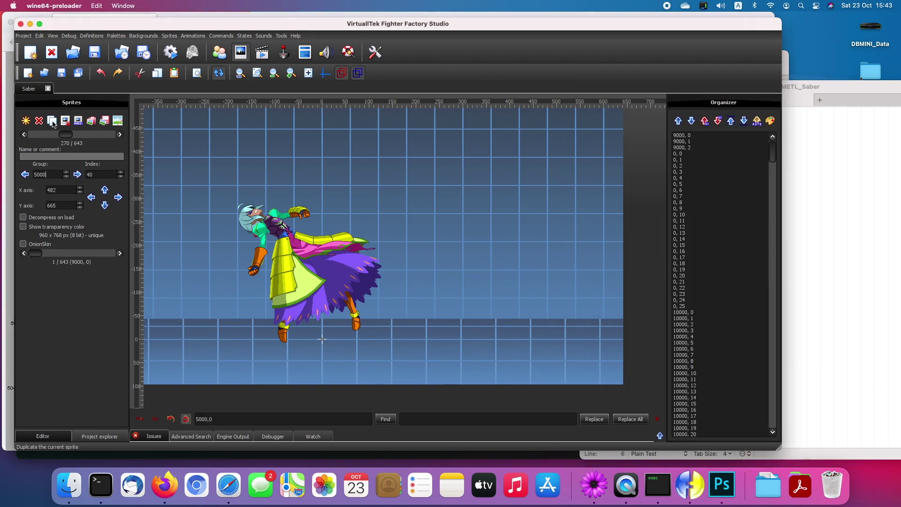
click(53, 121)
click(25, 135)
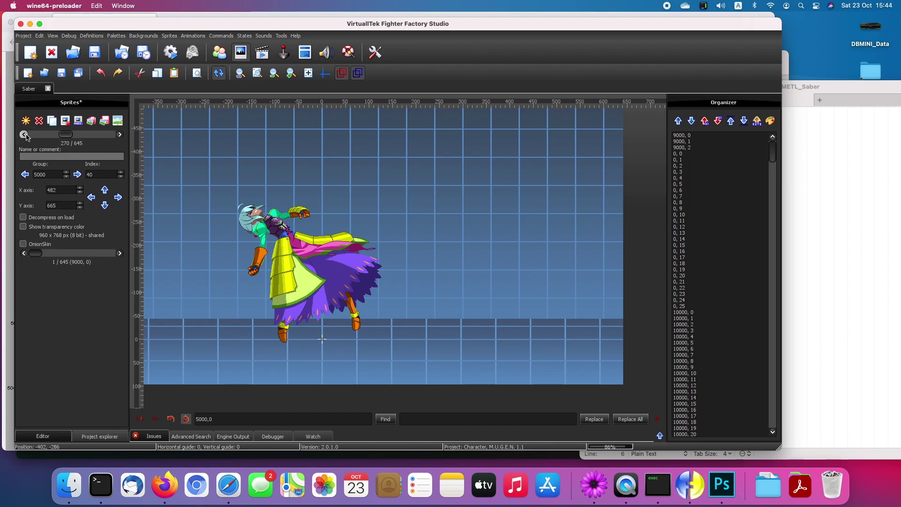
click(25, 134)
click(120, 134)
click(25, 135)
click(120, 136)
Renumber the two copies of sprite 5000,40 to groups 5001 and 5002, following the get-hit sprite diagram in Firefox.
key(super+Tab)
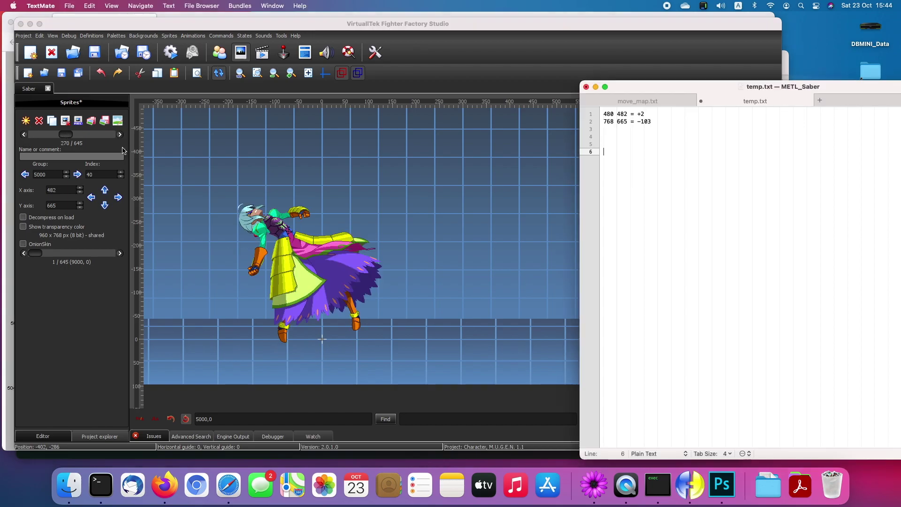
click(124, 154)
click(165, 485)
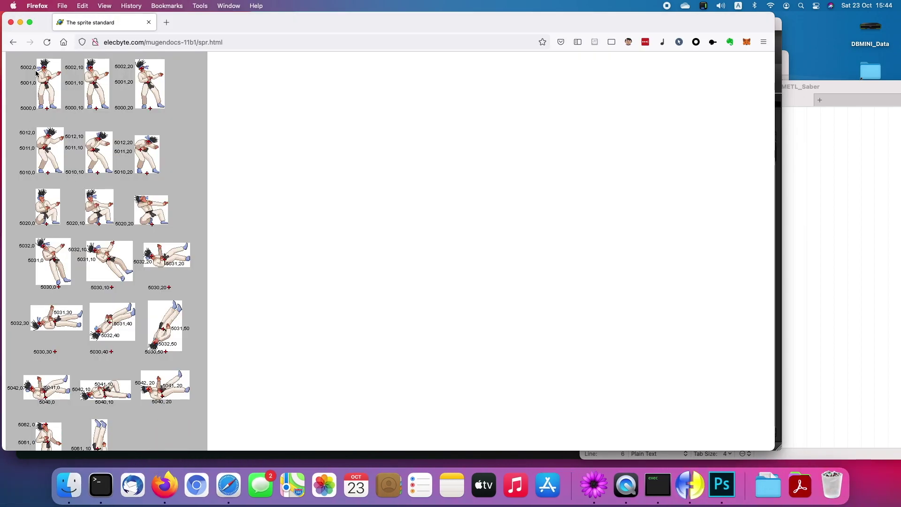
key(super+Tab)
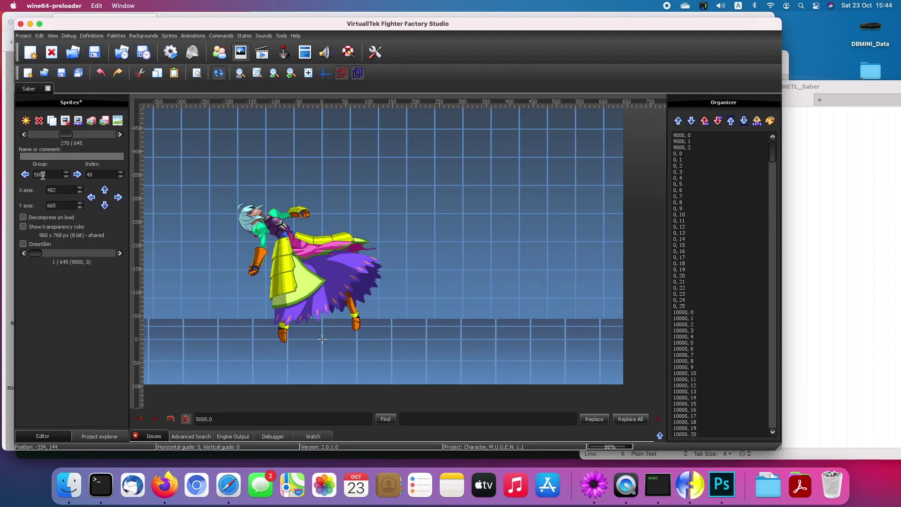
click(24, 134)
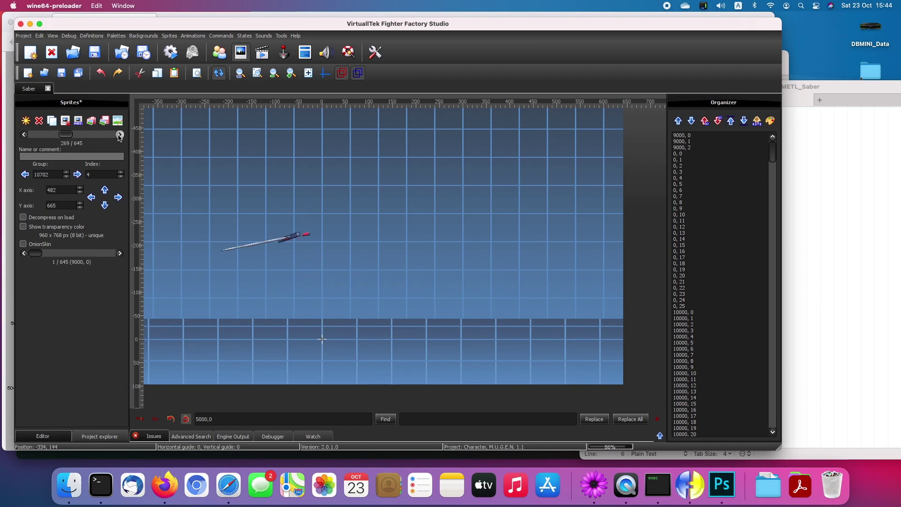
click(121, 135)
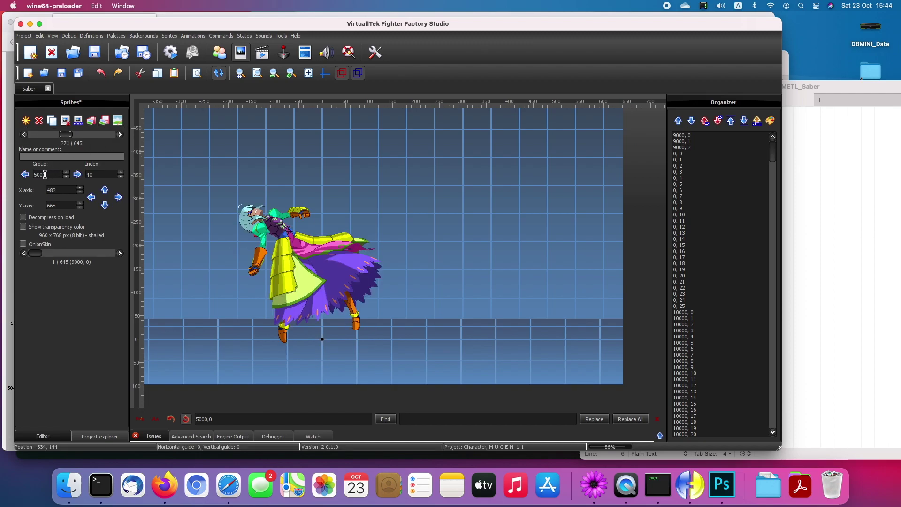
click(120, 135)
click(66, 172)
click(55, 176)
key(super+Tab)
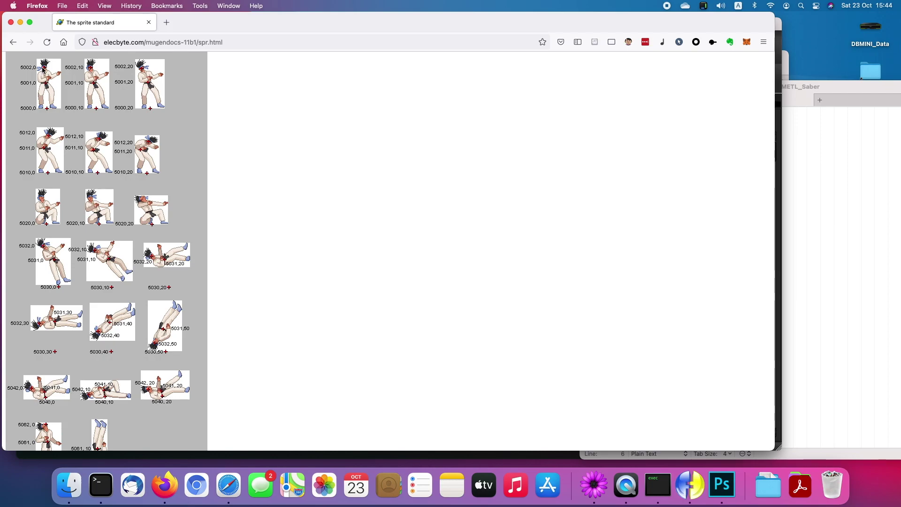
key(super+Tab)
Place the axis of sprite 5001,40 at the torso (about X 413, Y 457) and 5002,40 at the head (about X 334, Y 401), and save.
drag(311, 264, 345, 353)
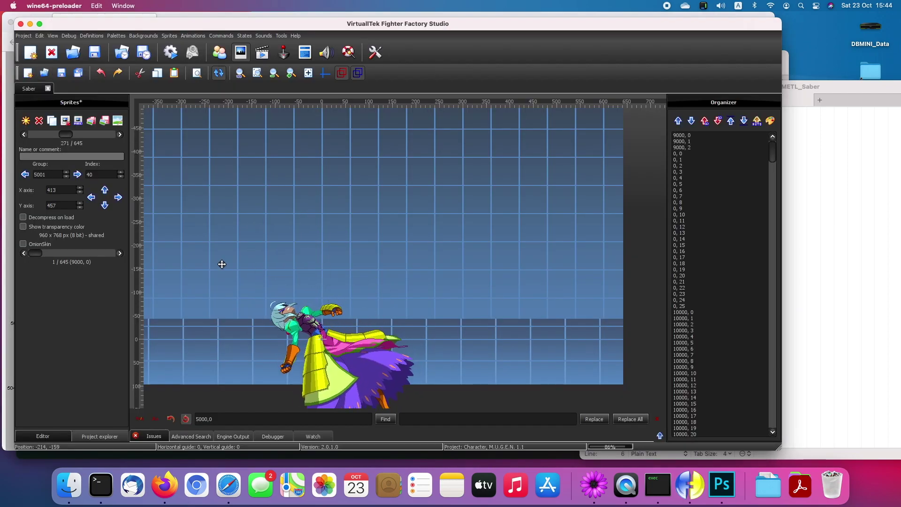
click(121, 135)
drag(284, 255, 353, 378)
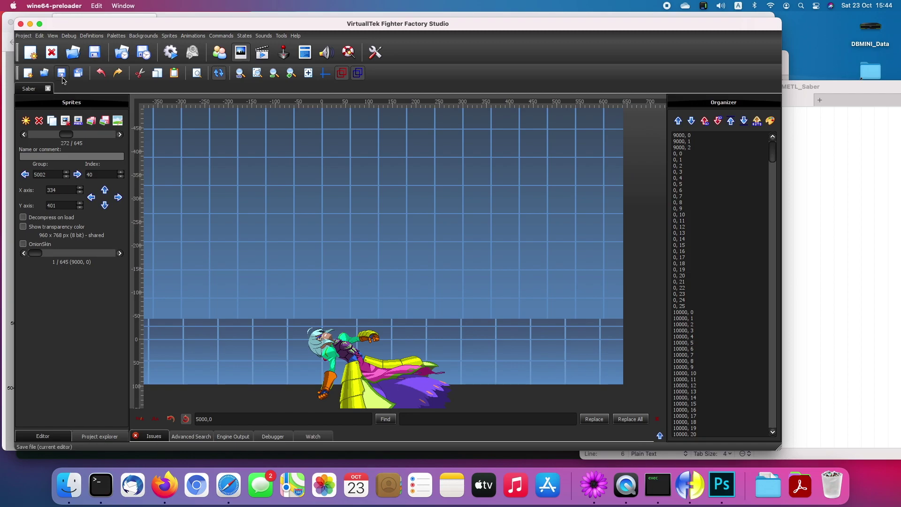
Duplicate sprite 5000,30 twice and renumber the copies to groups 5001 and 5002.
click(120, 135)
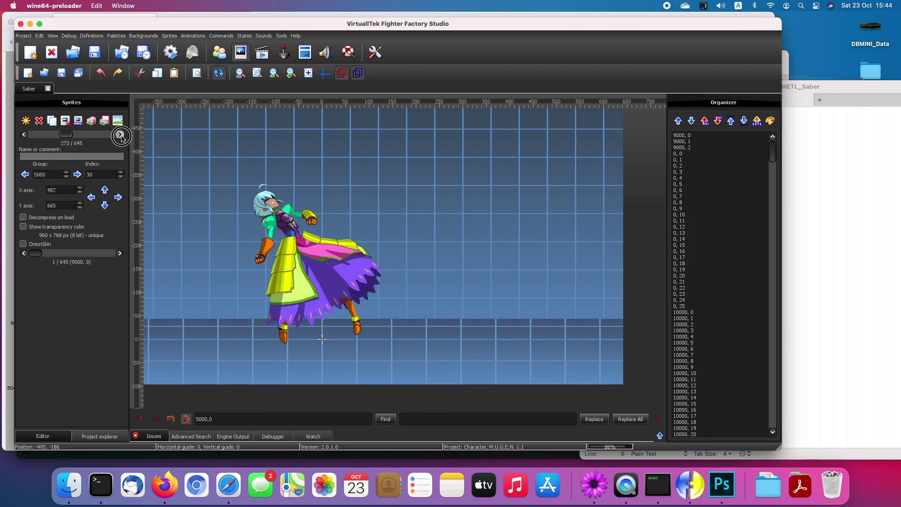
click(52, 122)
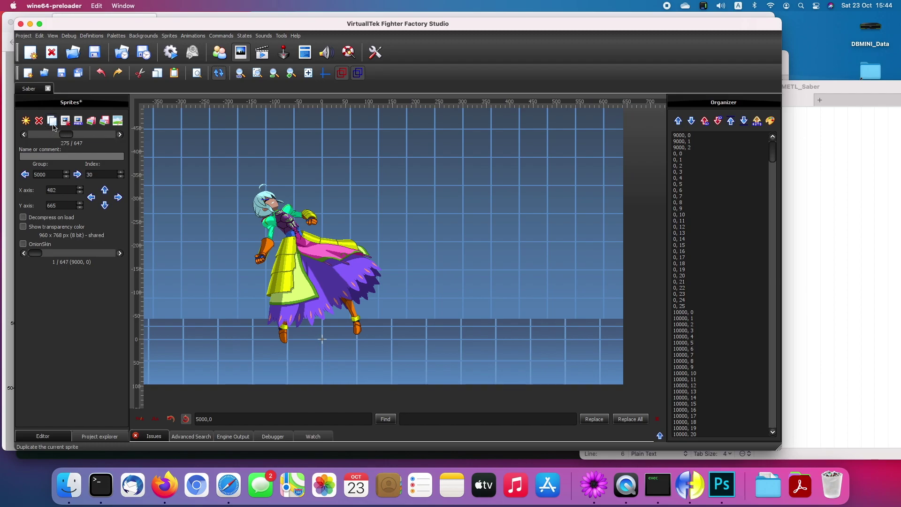
click(24, 135)
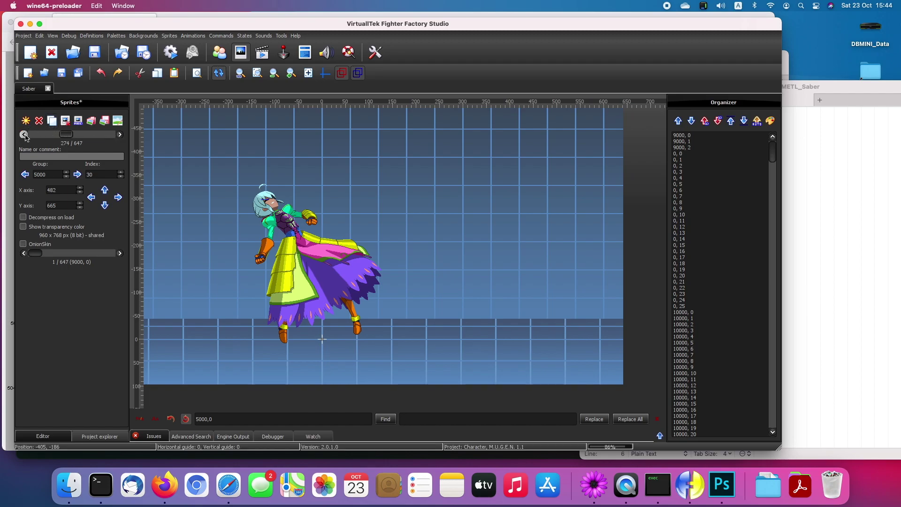
click(43, 175)
click(120, 134)
click(24, 135)
click(24, 135)
click(24, 135)
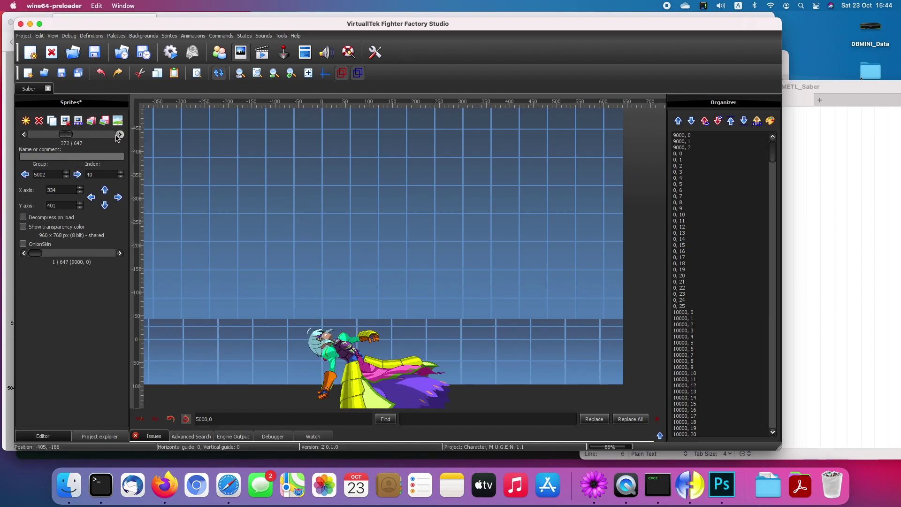
click(120, 134)
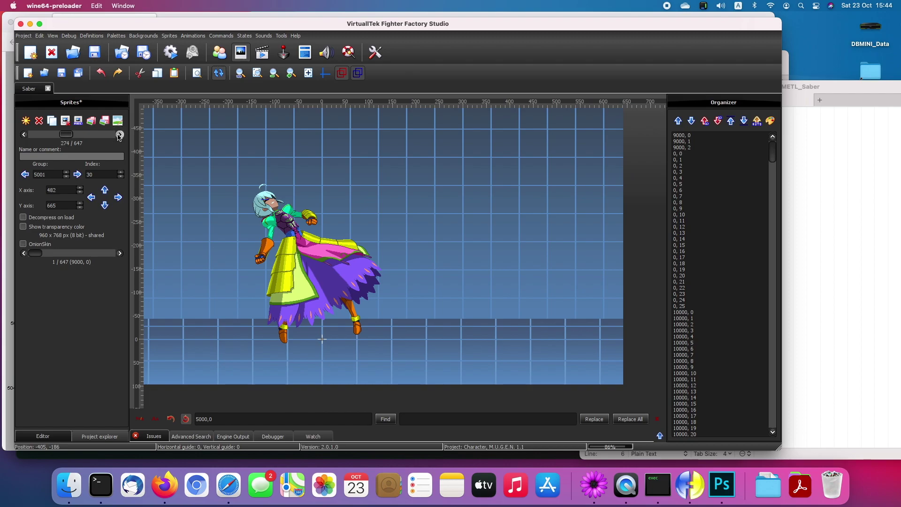
Place the axis of sprite 5001,30 at the torso (about X 421, Y 436) and 5002,30 at the head (about X 369, Y 378), and save.
drag(314, 242, 342, 349)
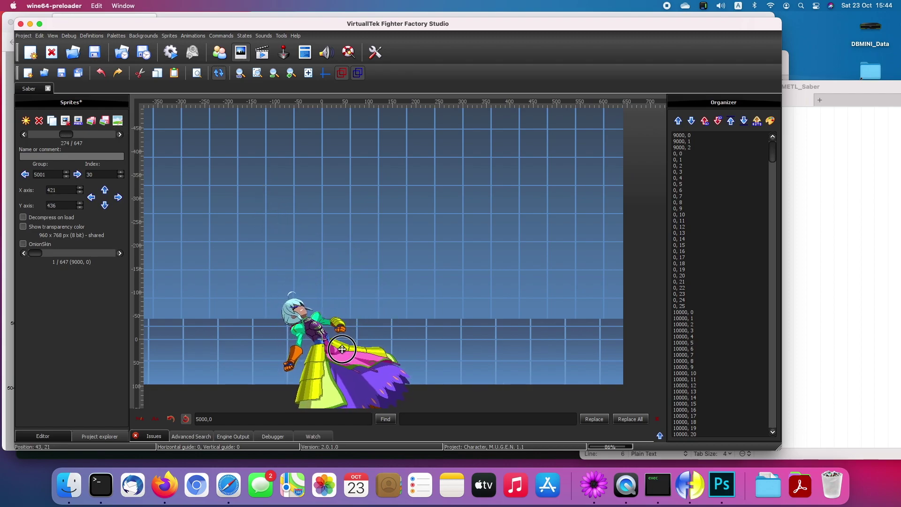
click(119, 134)
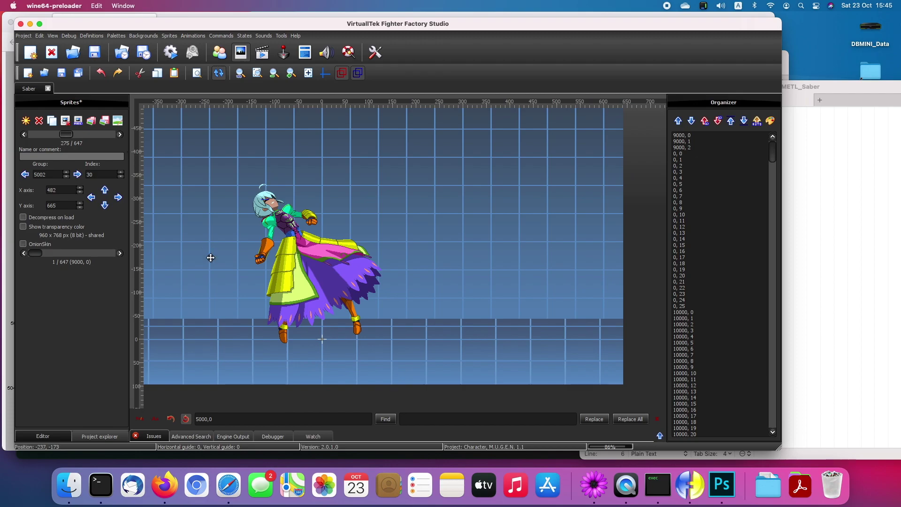
drag(292, 246, 346, 381)
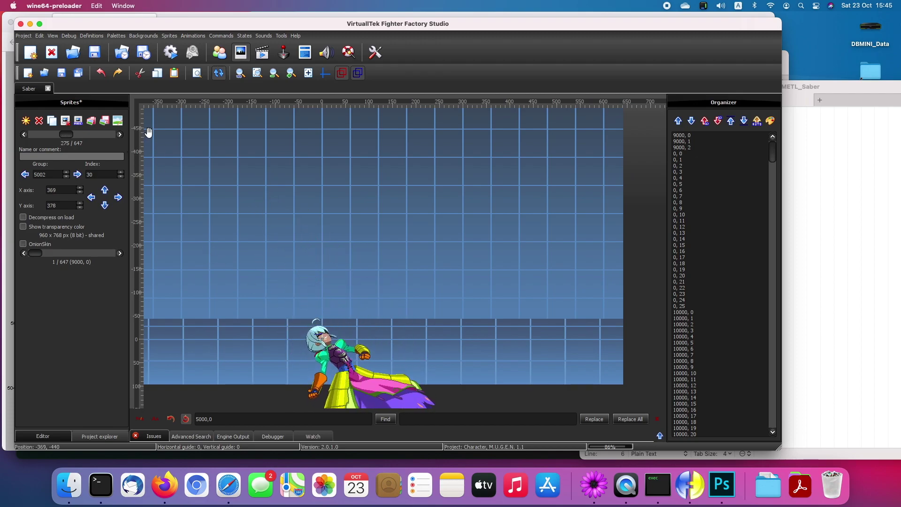
click(120, 135)
click(61, 72)
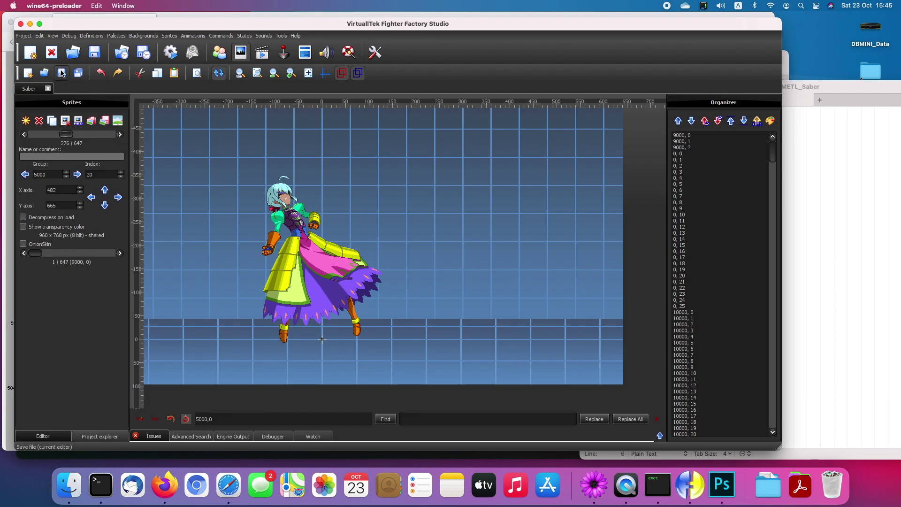
Duplicate sprite 5000,20 twice and renumber the copies to groups 5001 and 5002.
click(53, 122)
click(68, 176)
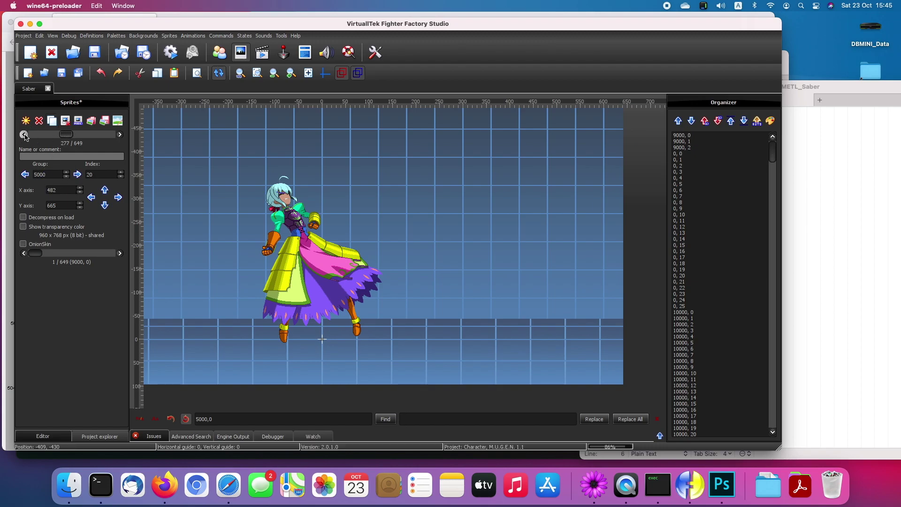
click(68, 174)
Place the axis of sprite 5001,20 at the torso (about X 433, Y 452) and 5002,20 at the head (about X 400, Y 362), and save.
drag(355, 279, 379, 379)
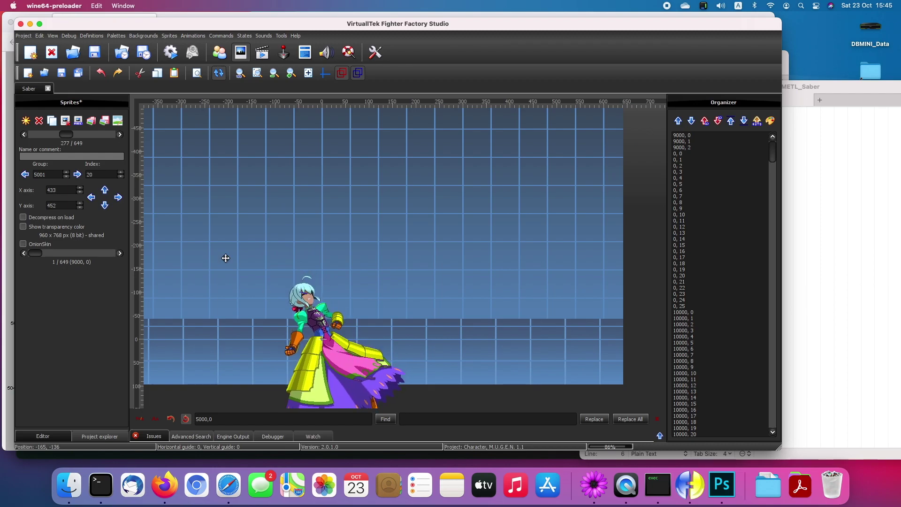
click(120, 134)
drag(336, 258, 376, 397)
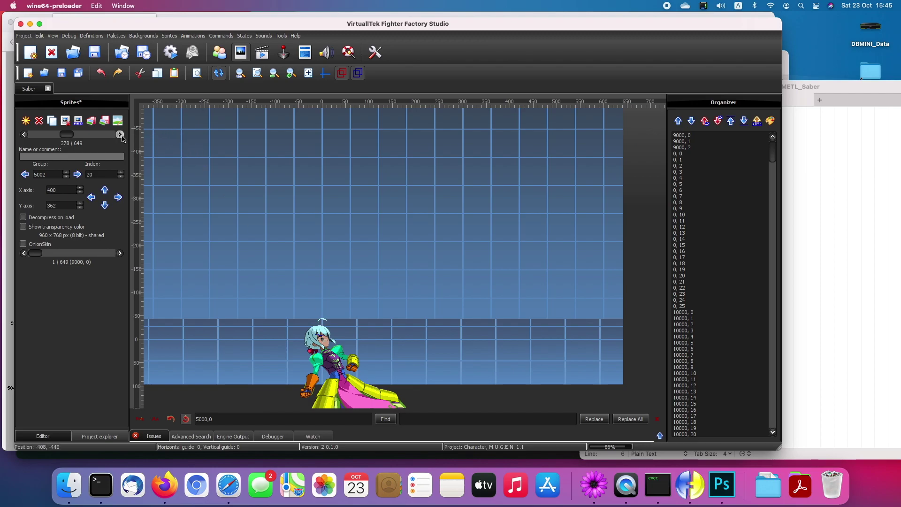
click(120, 135)
key(ctrl+s)
Create group 5001 and 5002 copies of sprites 5000,10 and 5000,0, and save the sprite file.
click(52, 123)
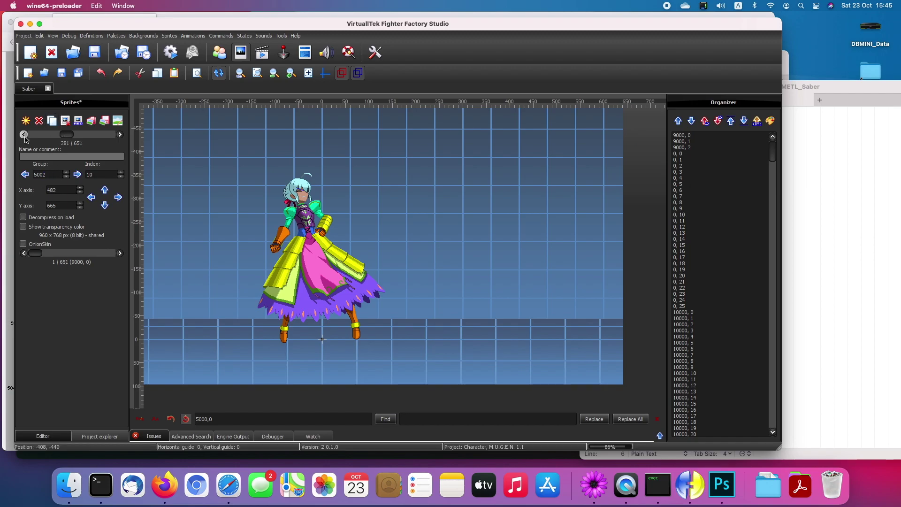
click(52, 123)
click(46, 175)
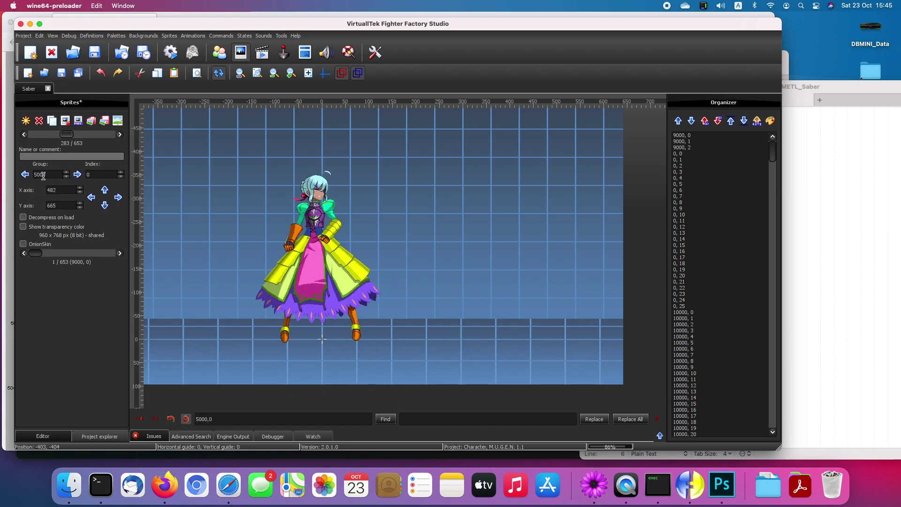
click(120, 135)
click(121, 135)
click(53, 123)
key(ctrl+s)
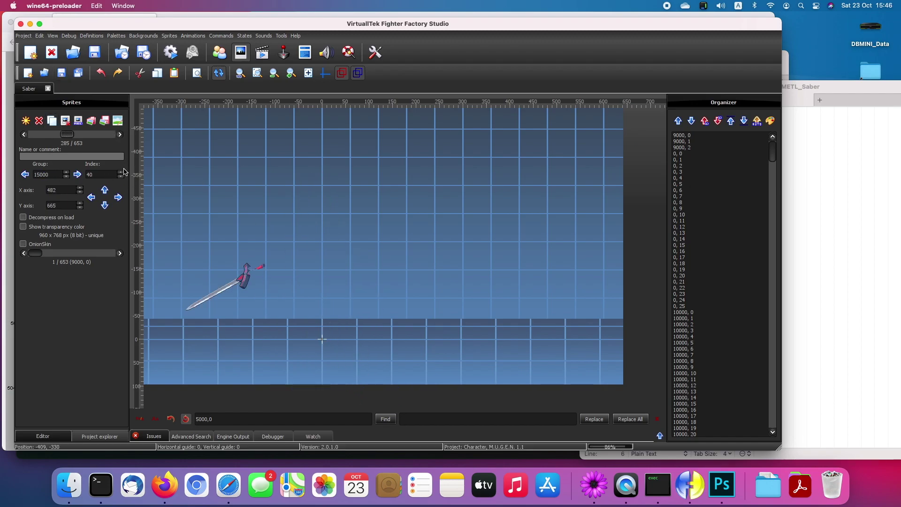
Duplicate sword sprite 15000,40 twice and renumber the first copy to group 15001.
click(51, 120)
double_click(45, 175)
text(15001)
Enable OnionSkin and overlay body sprite 5001,40 as the reference for sword sprite 15001,40.
click(23, 244)
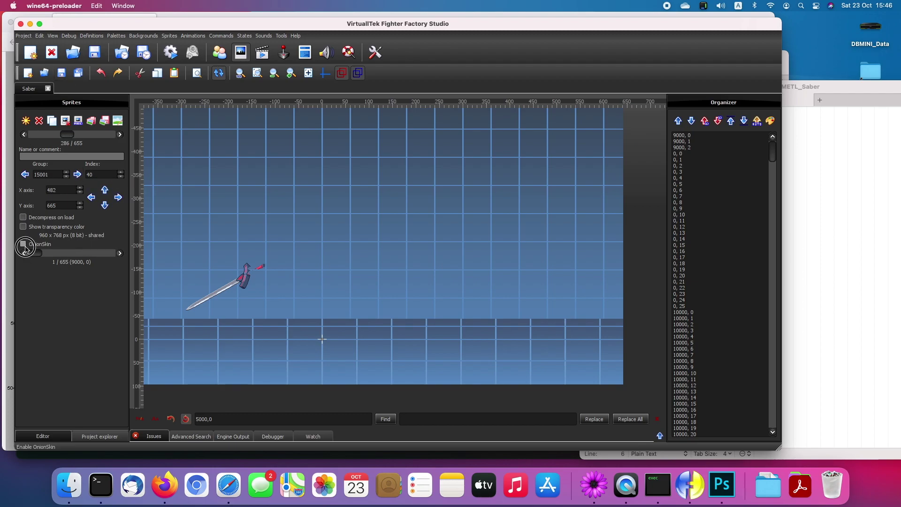
click(24, 254)
click(23, 253)
click(23, 254)
click(24, 253)
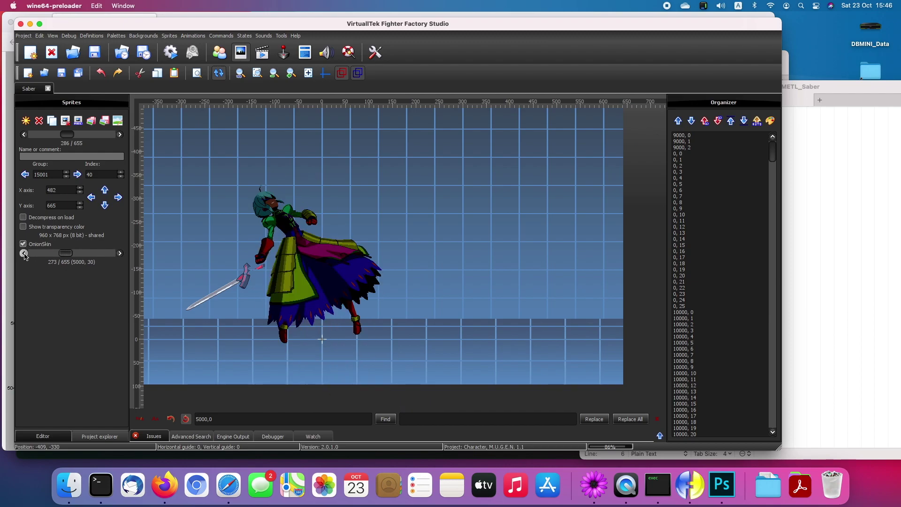
click(23, 253)
click(23, 253)
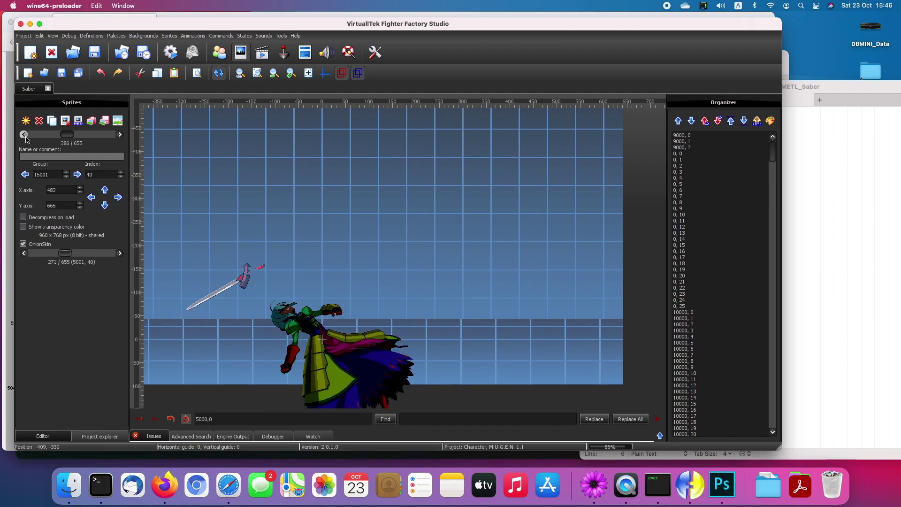
Align sword sprite 15001,40 with the lowered hand of the overlaid body, with its axis at about X 414, Y 458.
click(120, 134)
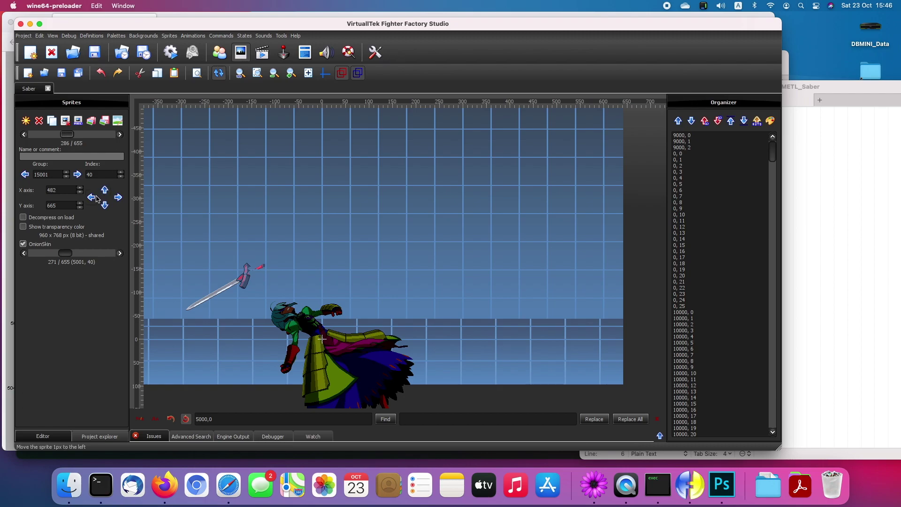
drag(344, 372, 361, 418)
drag(240, 333, 253, 384)
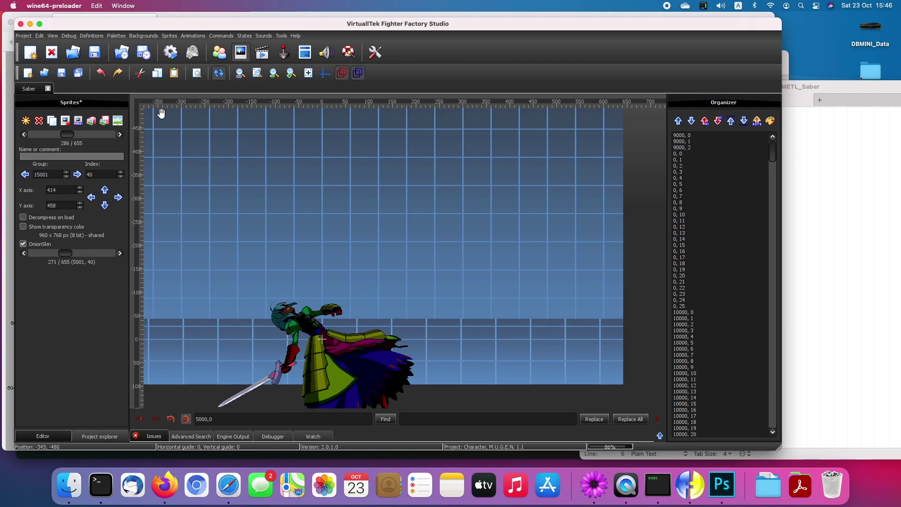
Realign sword sprite 15001,40 with the lowered hand of the overlaid body, with its axis at X 413, Y 457.
click(291, 72)
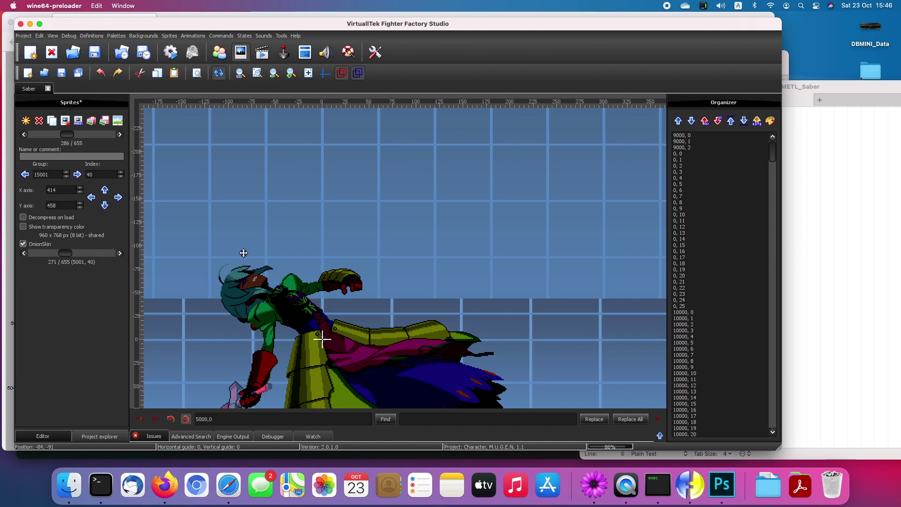
drag(162, 248, 539, 308)
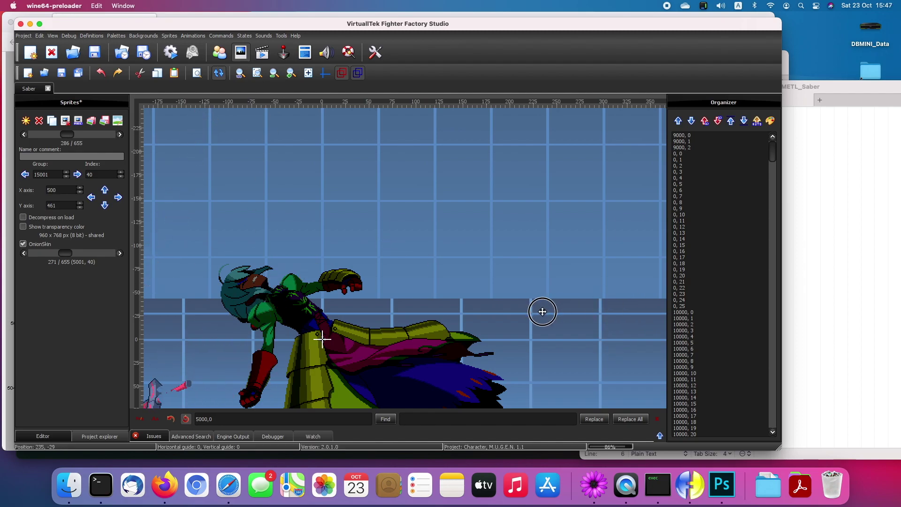
click(270, 74)
click(270, 74)
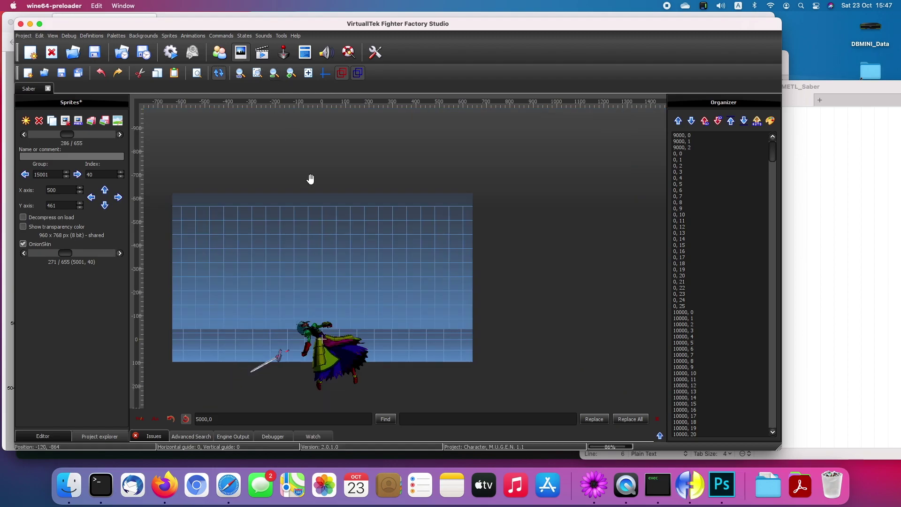
drag(503, 397, 547, 287)
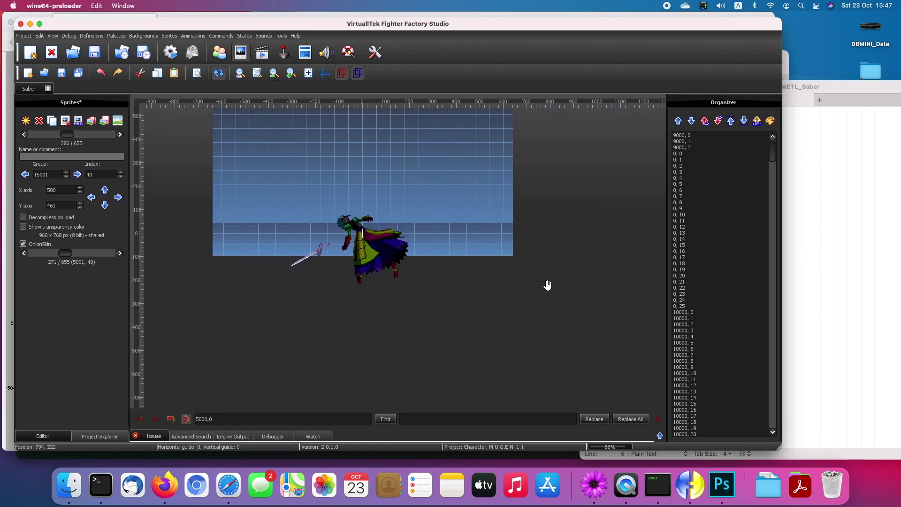
click(291, 73)
click(292, 74)
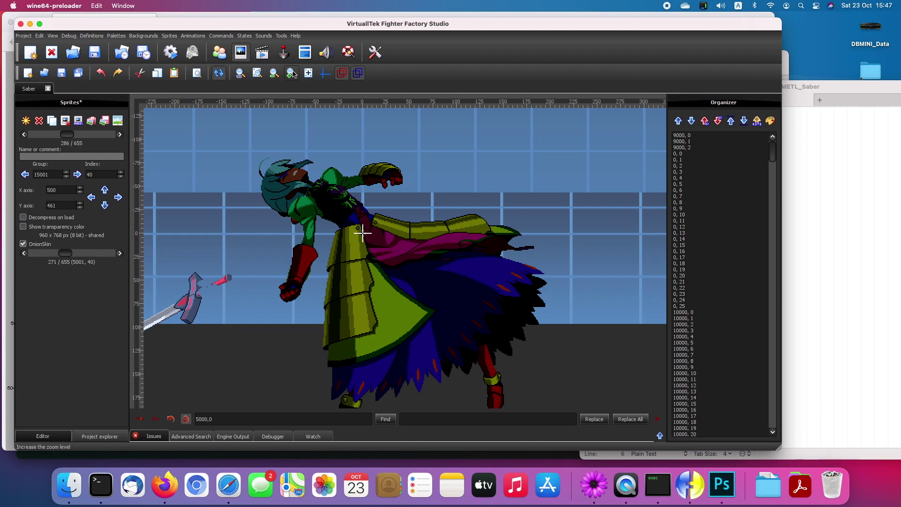
drag(191, 313, 265, 328)
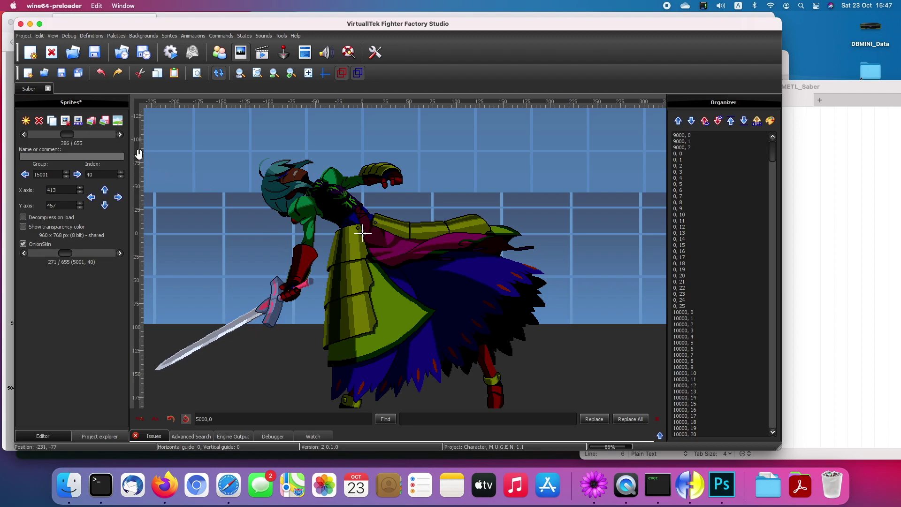
Overlay body sprite 5002,40 on sword sprite 15002,40 and align the sword's hilt with the body's lowered hand.
click(121, 135)
click(120, 253)
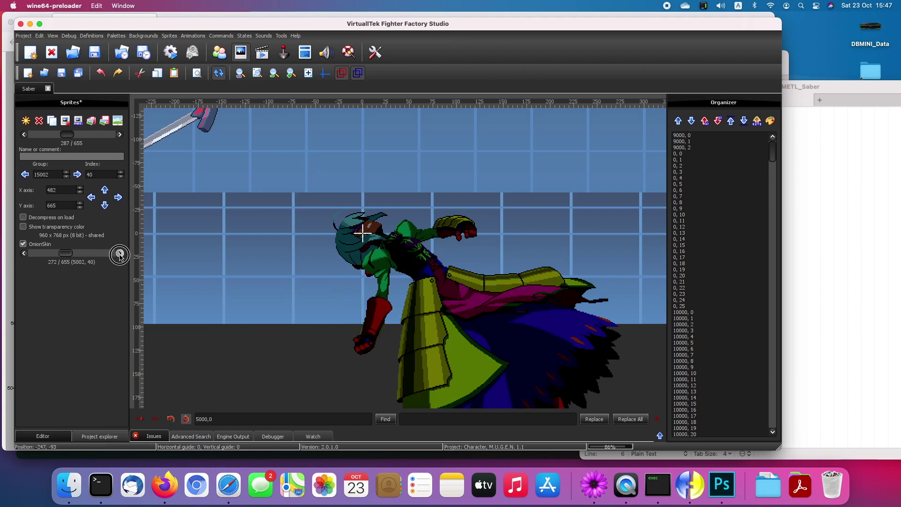
drag(174, 128, 281, 347)
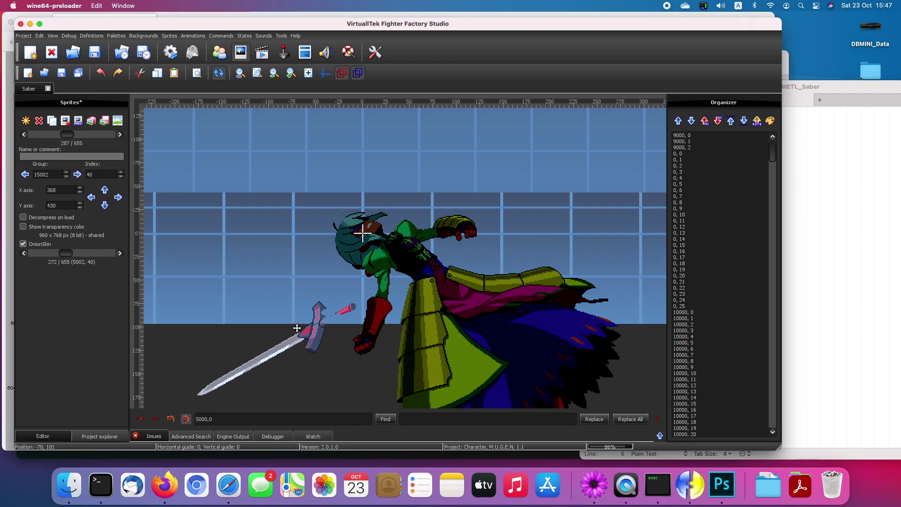
drag(310, 342, 337, 365)
Overlay body sprite 5001,30 on sword sprite 15001,30 and move the sword into the body's hand.
click(120, 253)
click(120, 135)
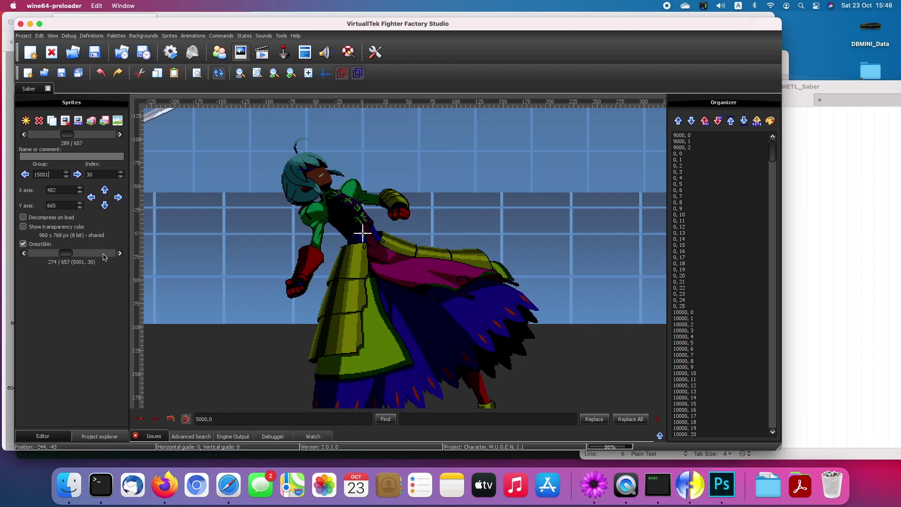
drag(304, 362, 311, 366)
Renumber the second copy of sword sprite 15000,20 to group 15002 and align it with the matching body's hand.
click(61, 174)
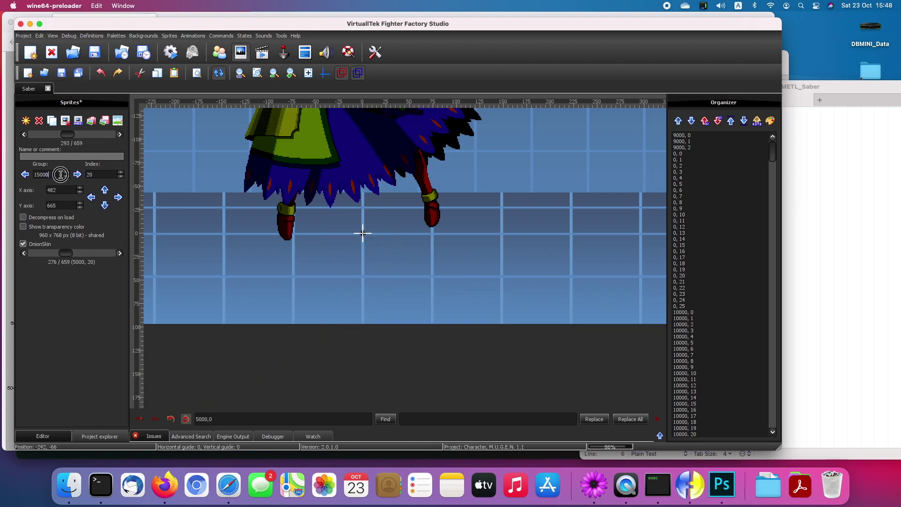
key(BackSpace)
text(2)
click(119, 253)
drag(300, 349, 311, 361)
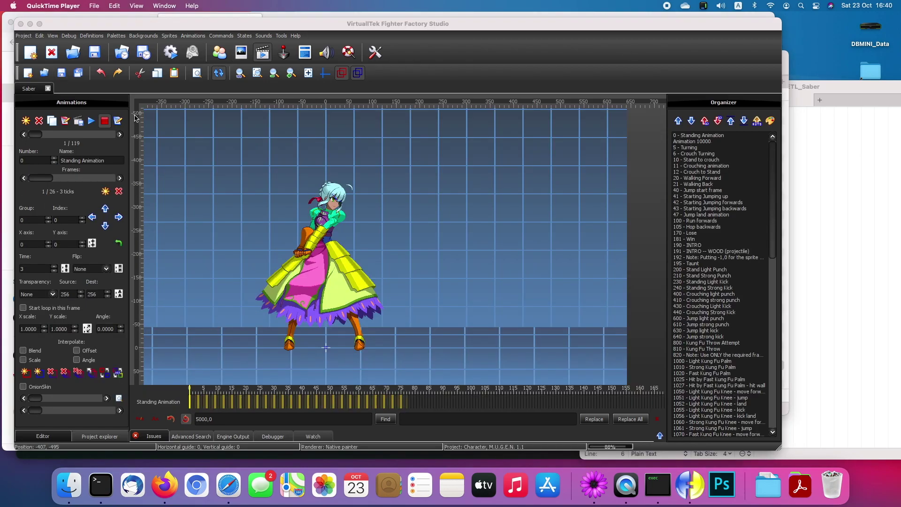
Look at sword animation 10000 and play the Standing Animation.
click(121, 136)
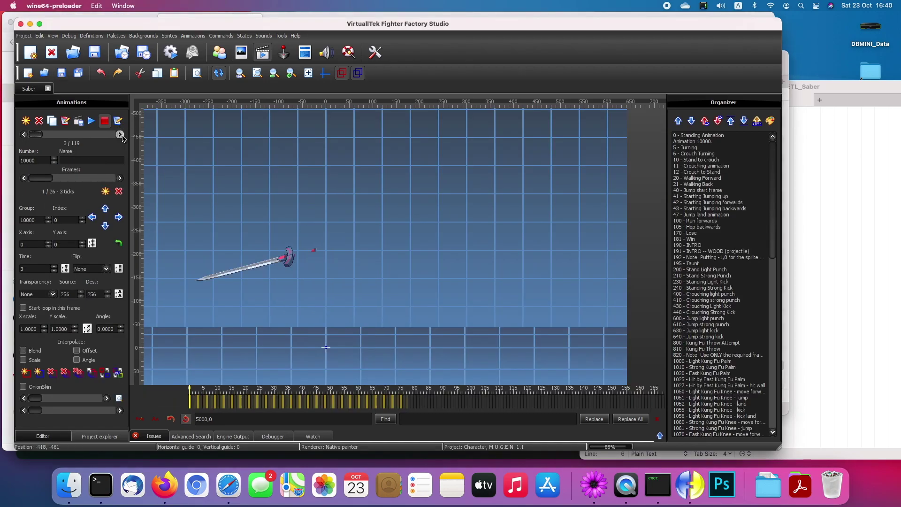
click(24, 135)
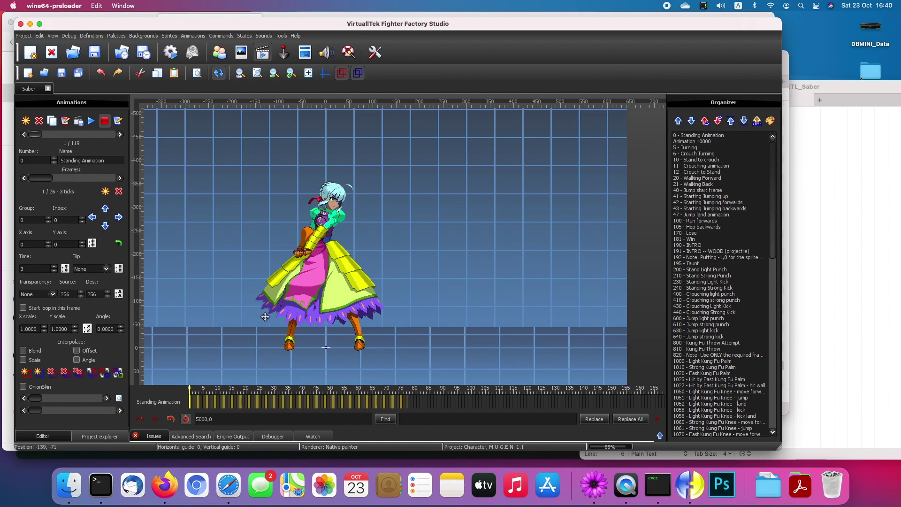
click(91, 121)
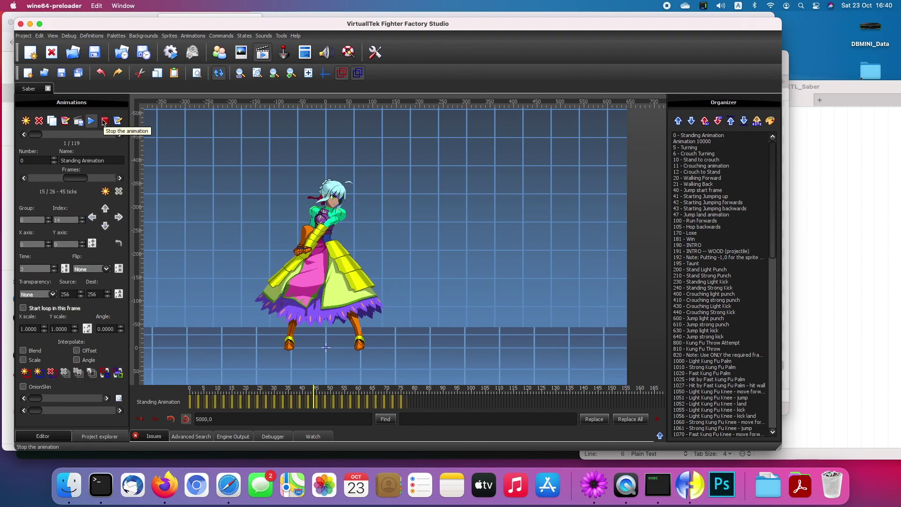
click(104, 121)
Draw a blue contact box around the legs in the Standing Animation's first frame and narrow it to the outer foot.
drag(103, 176, 39, 185)
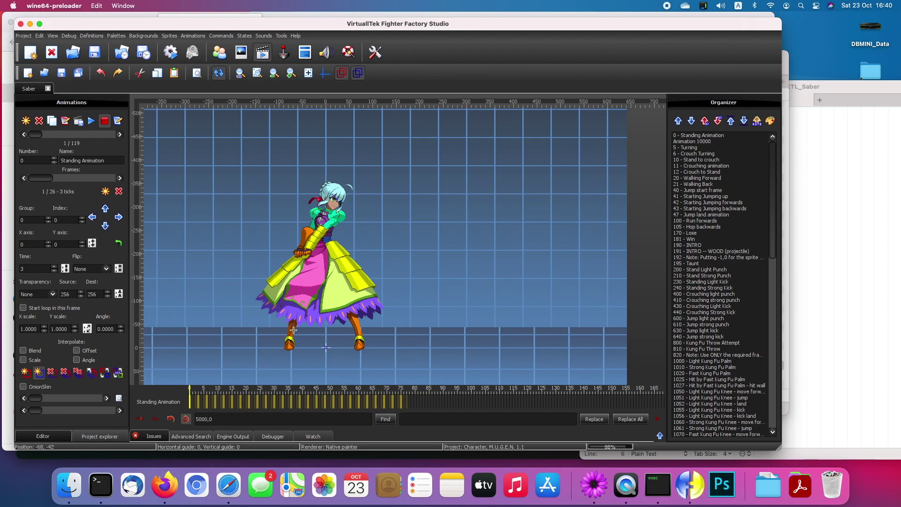
drag(284, 349, 367, 285)
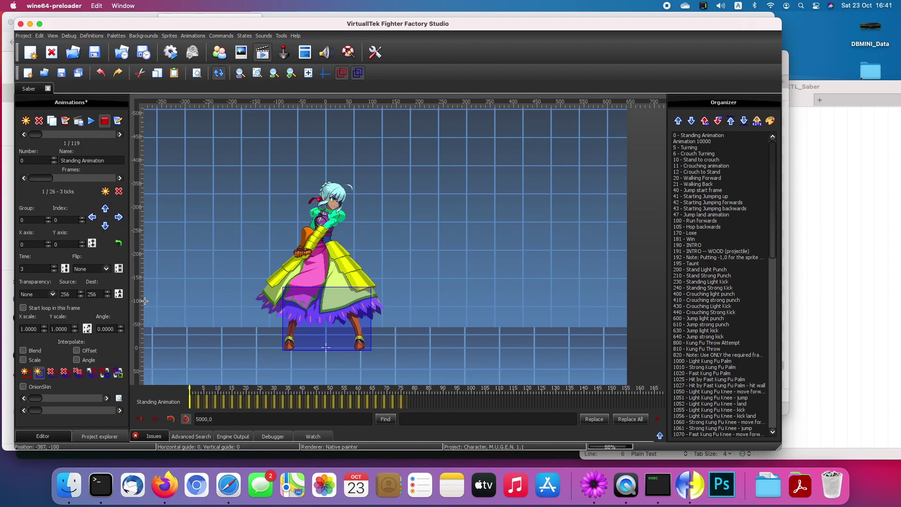
click(342, 334)
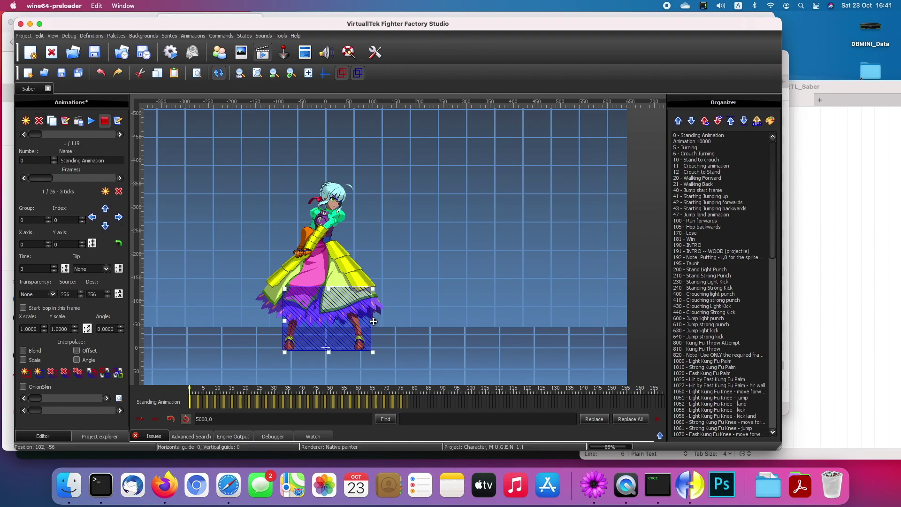
drag(373, 320, 367, 323)
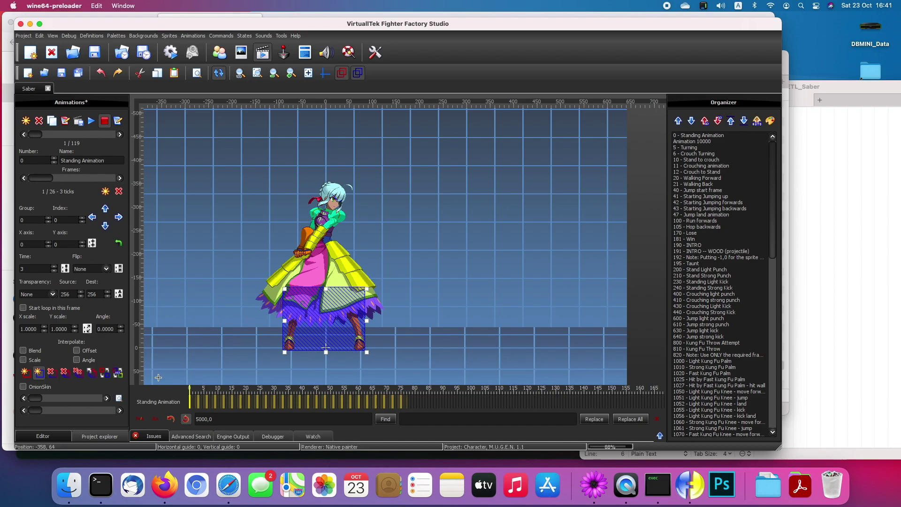
Draw three more blue contact boxes in the same frame, covering the upper skirt, the torso and the head.
mouse_move(292, 287)
mouse_down()
mouse_move(305, 252)
mouse_move(338, 230)
mouse_move(361, 239)
mouse_move(354, 256)
mouse_up()
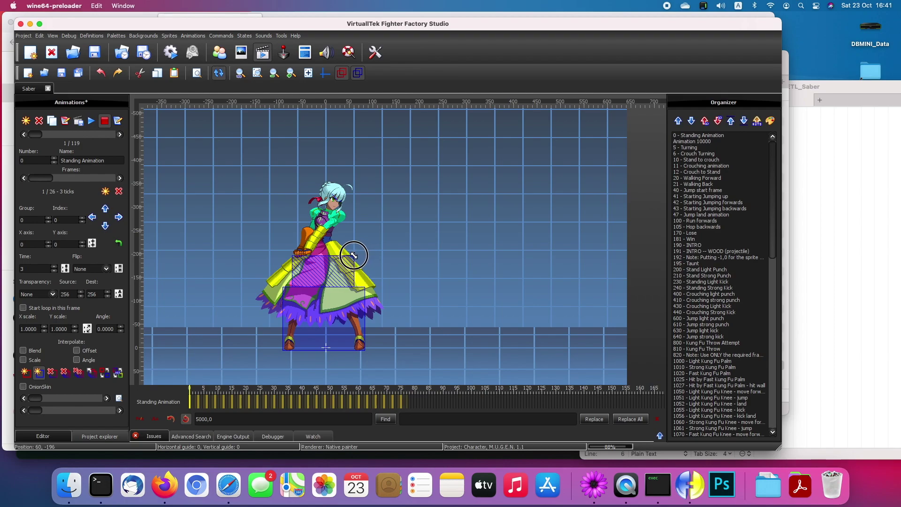
click(265, 259)
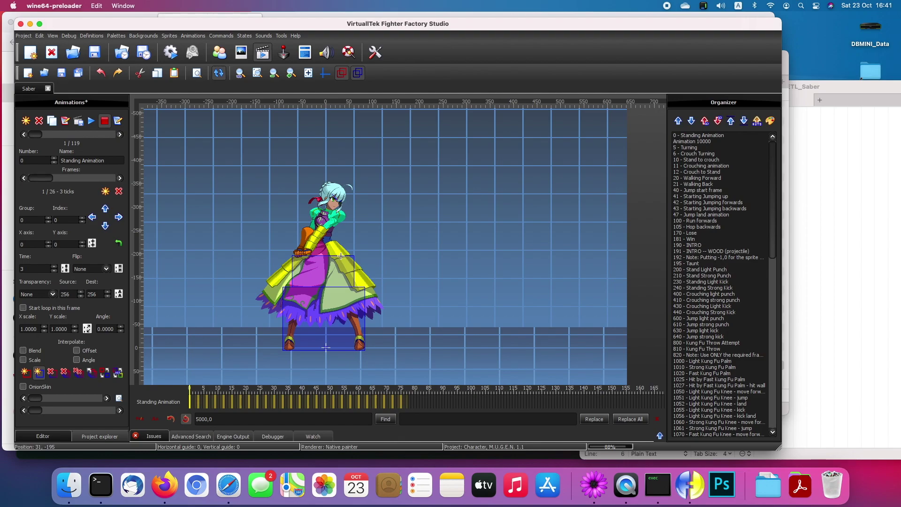
mouse_move(340, 256)
mouse_down()
mouse_move(297, 197)
mouse_move(308, 208)
mouse_up()
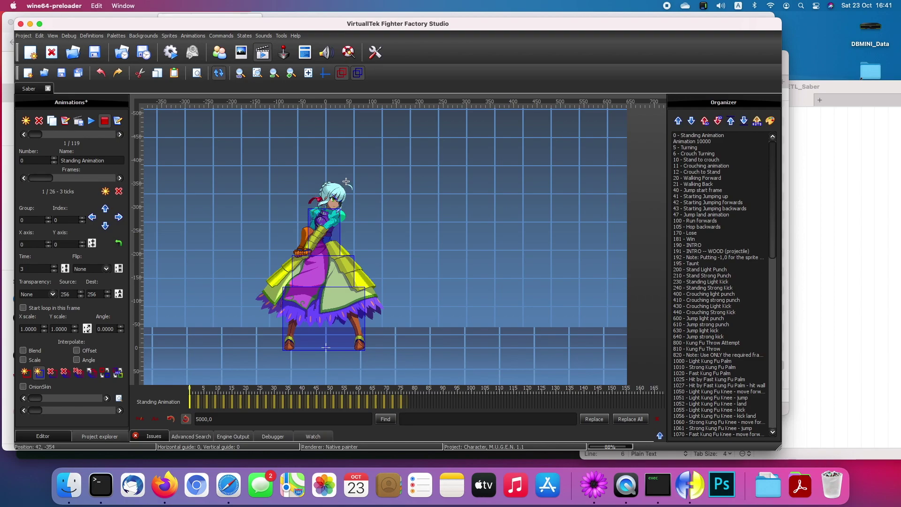
mouse_move(347, 182)
mouse_down()
mouse_move(305, 219)
mouse_move(319, 207)
mouse_move(316, 222)
mouse_up()
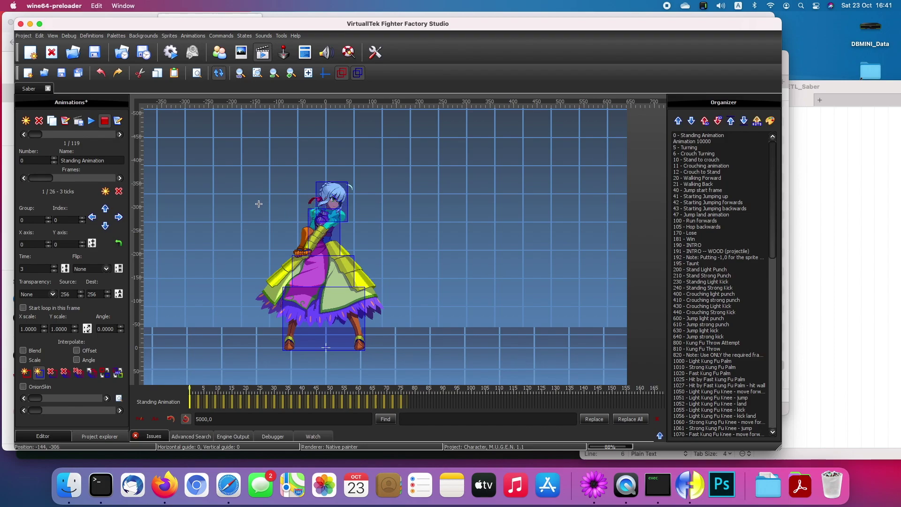
click(38, 375)
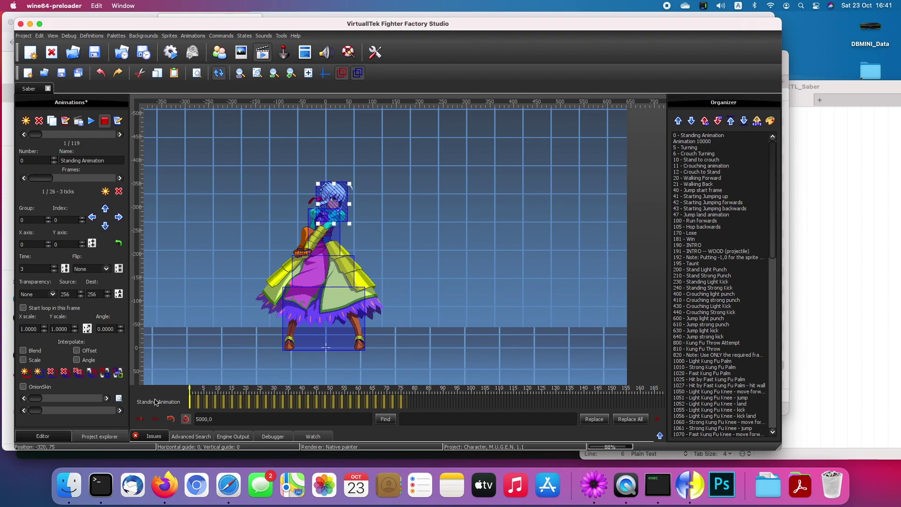
Switch the head, torso, skirt and leg contact boxes from regular to default for the Standing Animation, and save the animation file.
click(120, 178)
drag(38, 182, 38, 183)
click(316, 201)
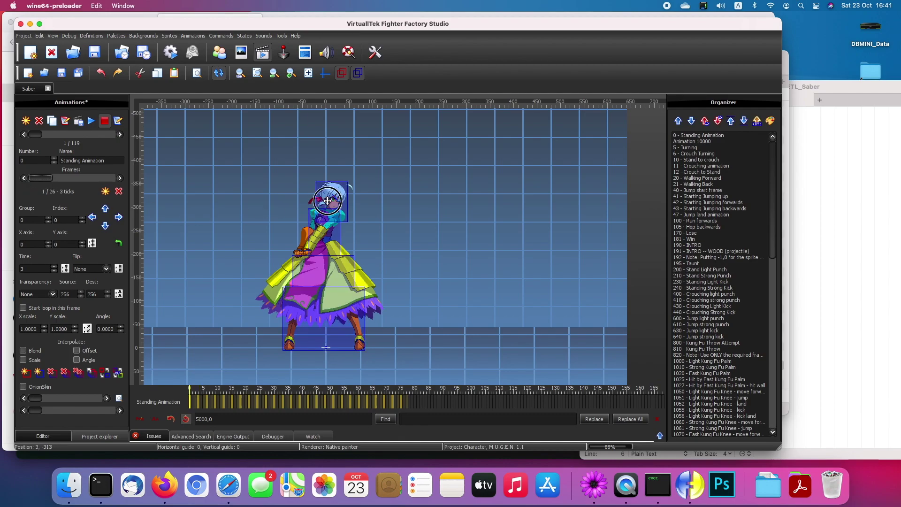
click(118, 376)
click(334, 242)
click(118, 375)
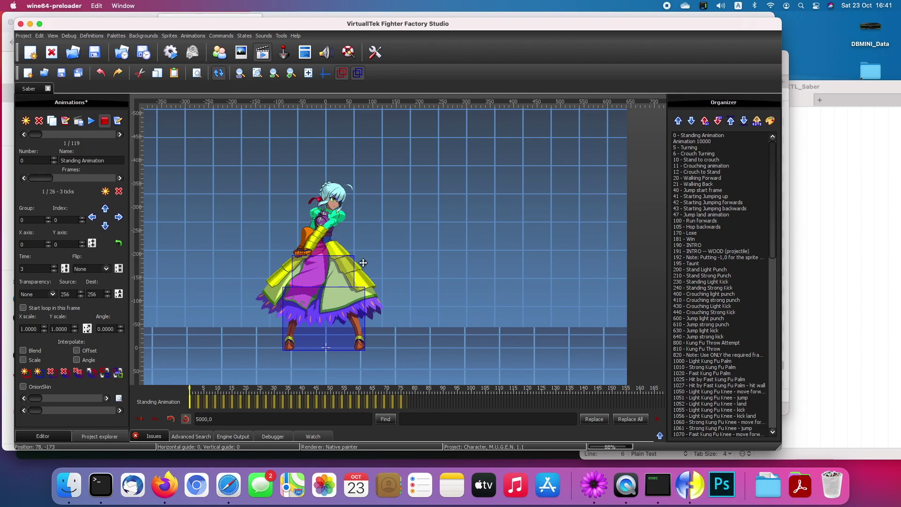
click(307, 261)
click(156, 368)
click(303, 313)
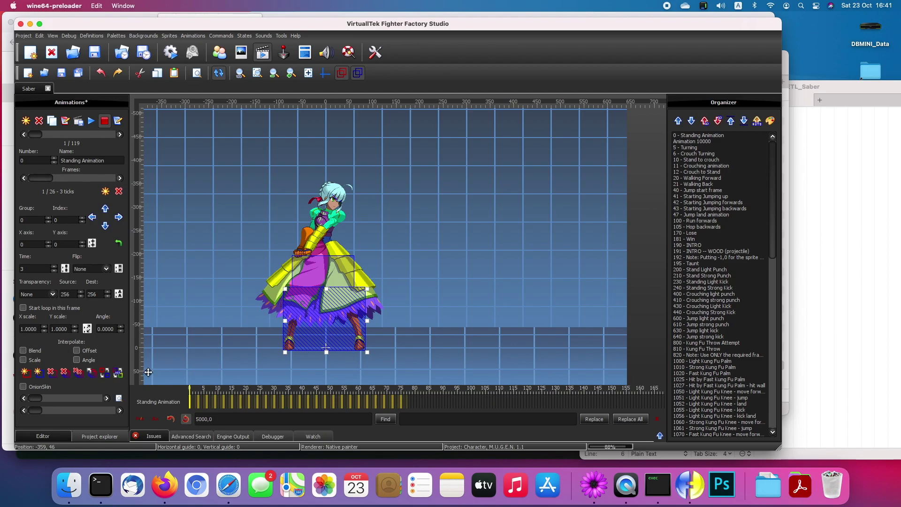
click(118, 375)
click(324, 263)
click(118, 376)
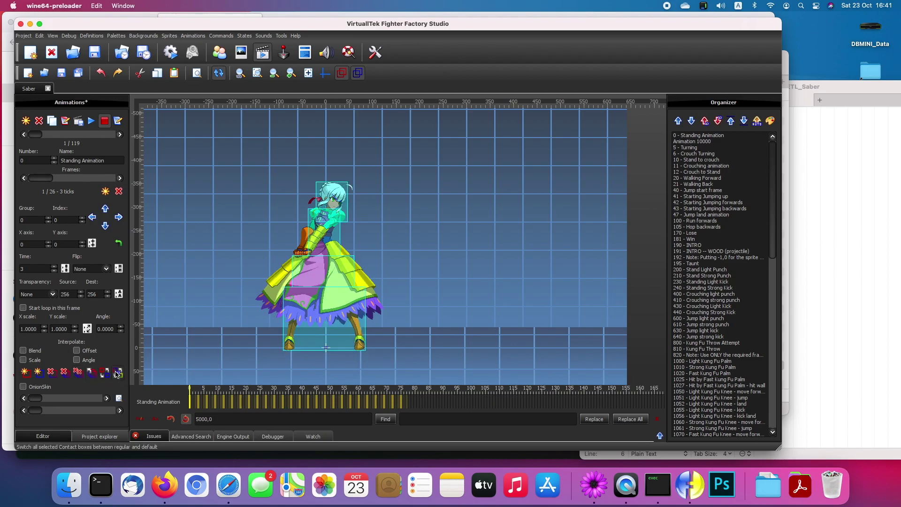
click(61, 73)
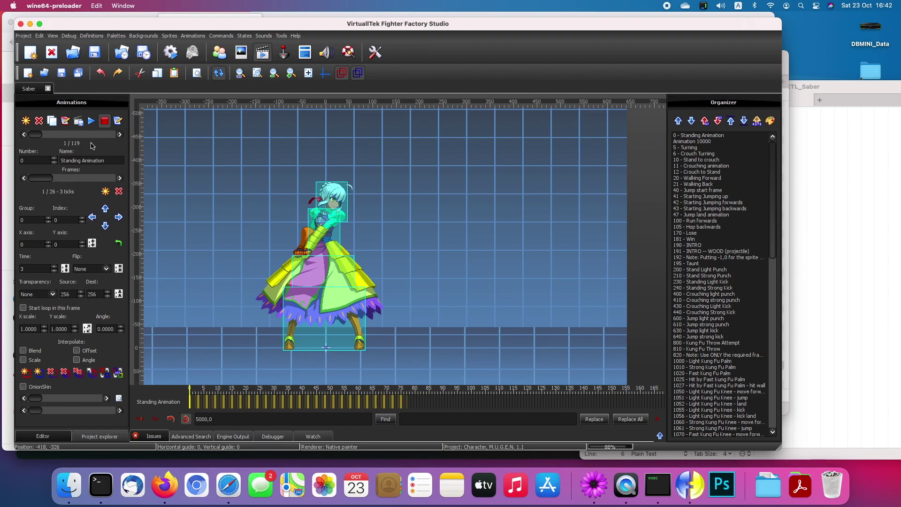
Play the Standing Animation and sword animation 10000, and examine the contact boxes in both frames of the Turning animation.
click(94, 124)
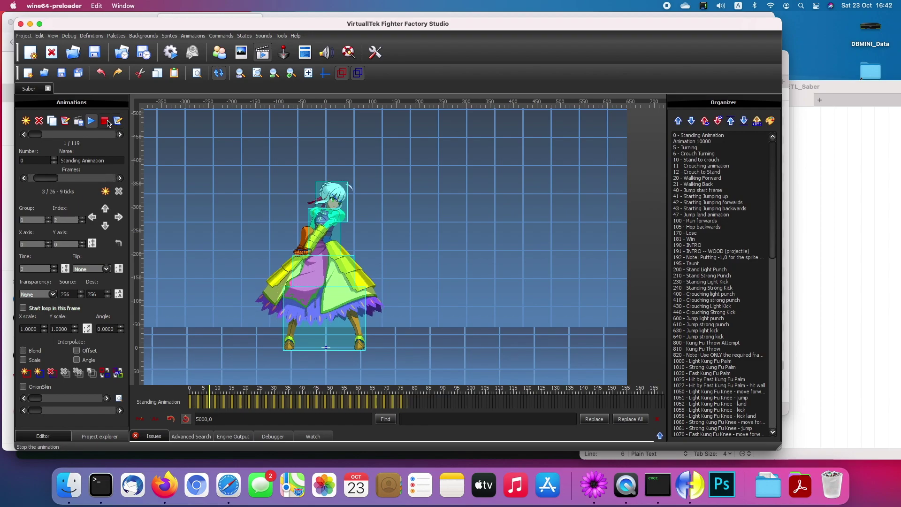
click(104, 120)
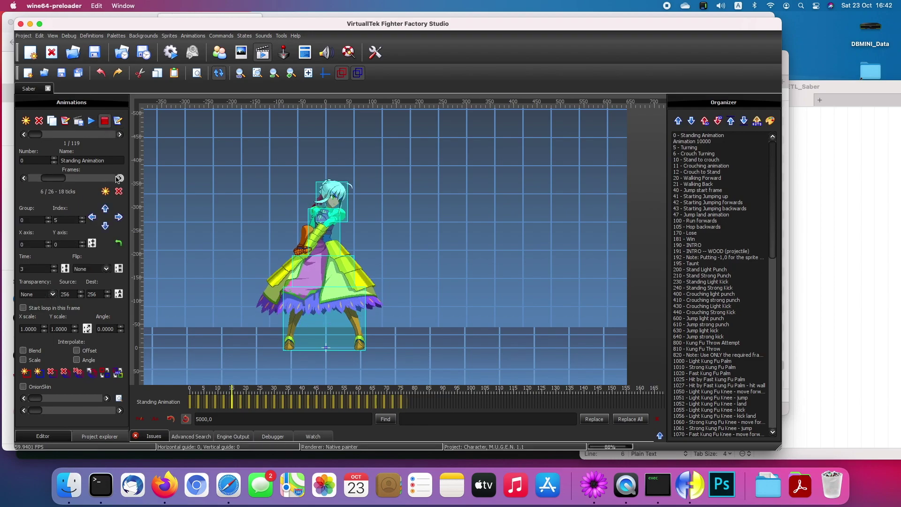
click(120, 135)
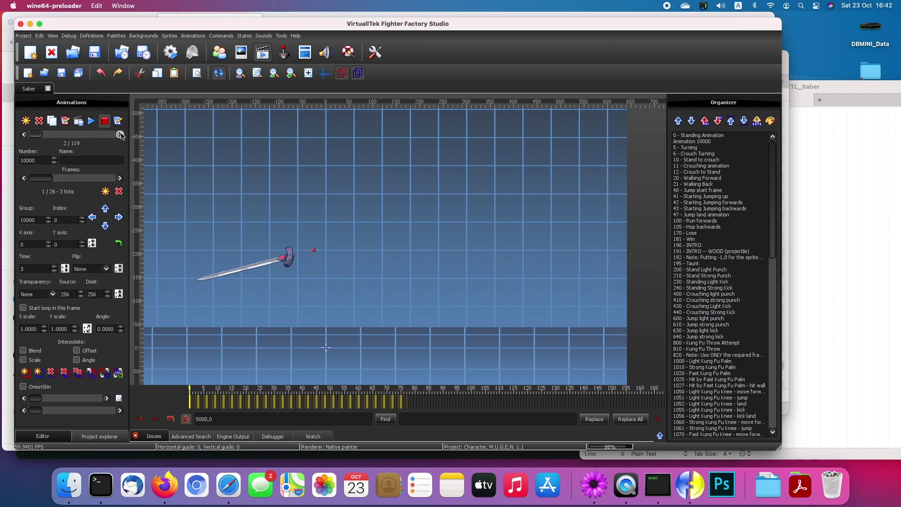
click(91, 124)
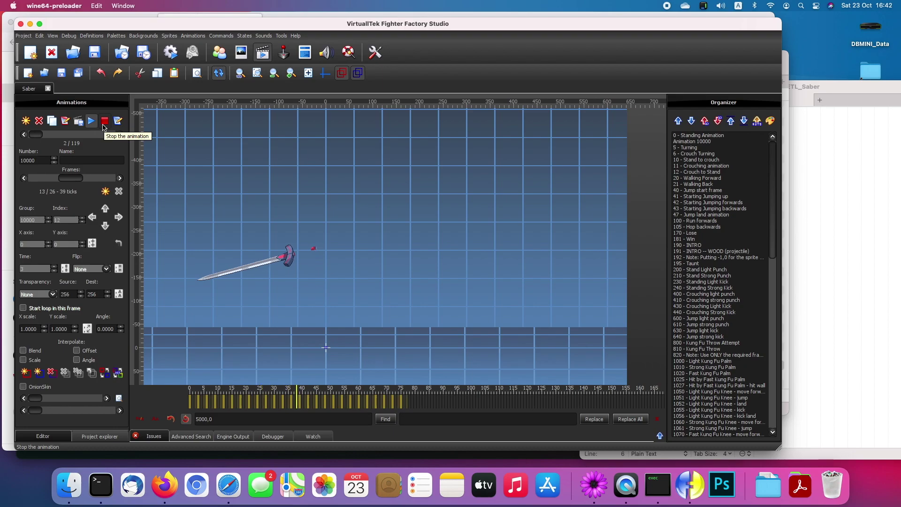
click(103, 123)
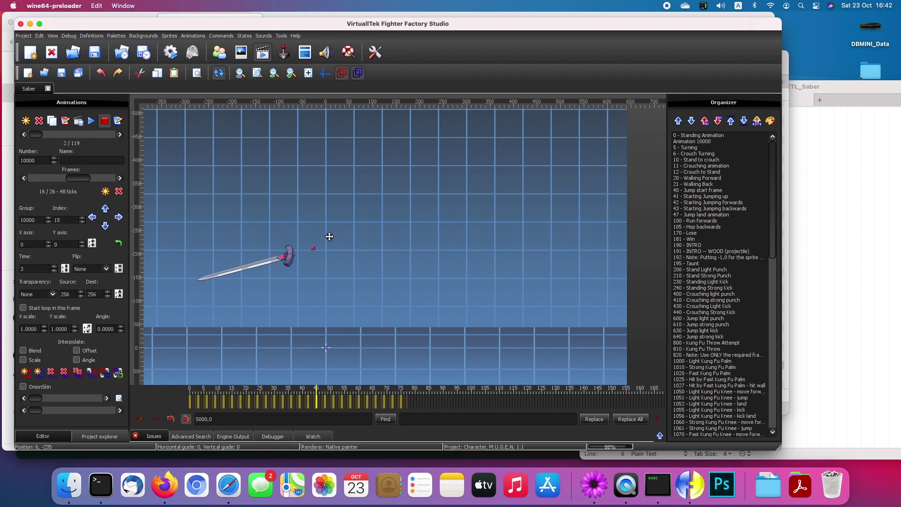
click(120, 135)
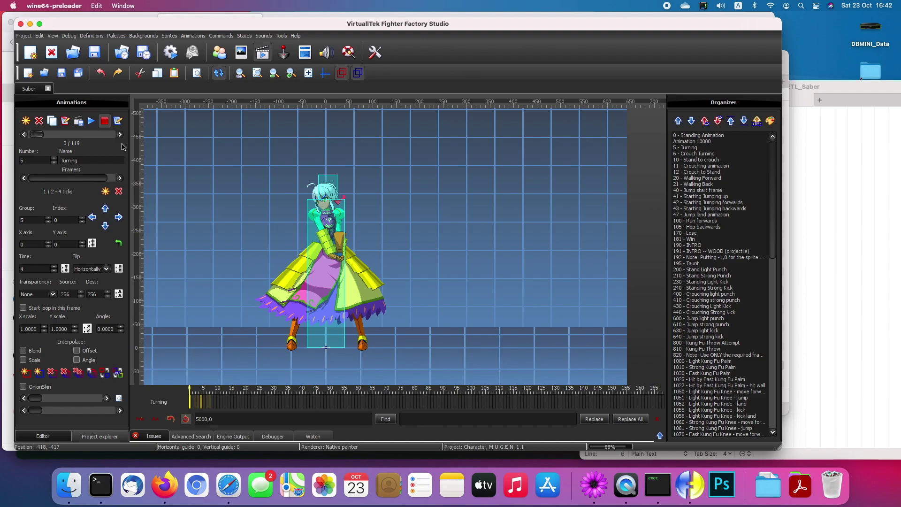
click(120, 178)
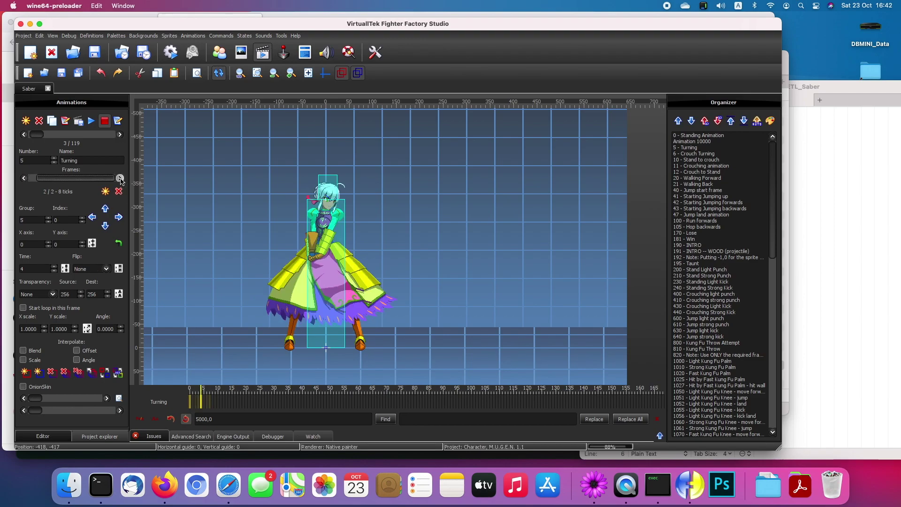
Compare both frames of the Turning animation and set the second frame's sprite index to 1.
click(70, 184)
click(70, 184)
click(62, 183)
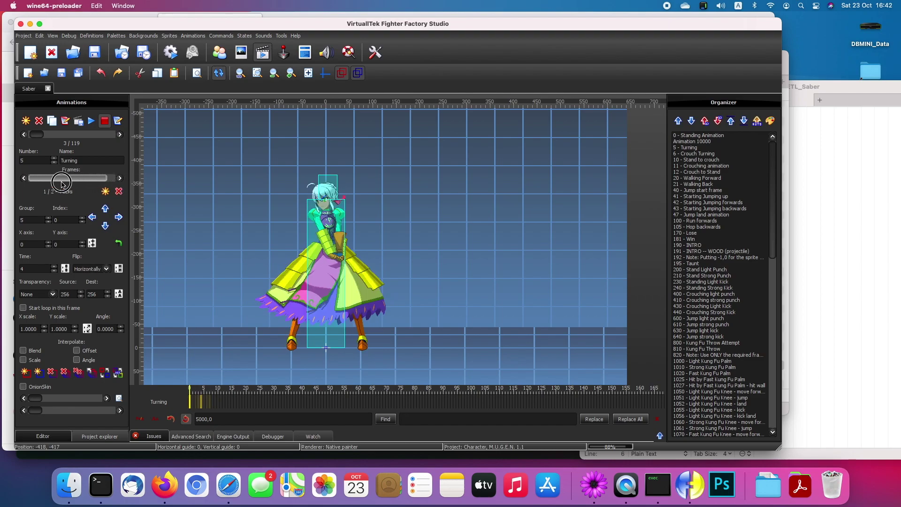
drag(63, 184, 94, 181)
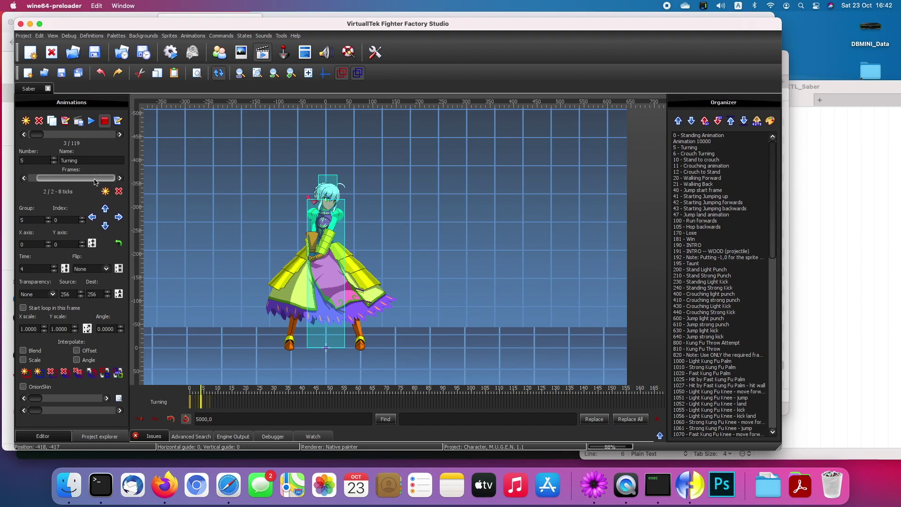
click(71, 219)
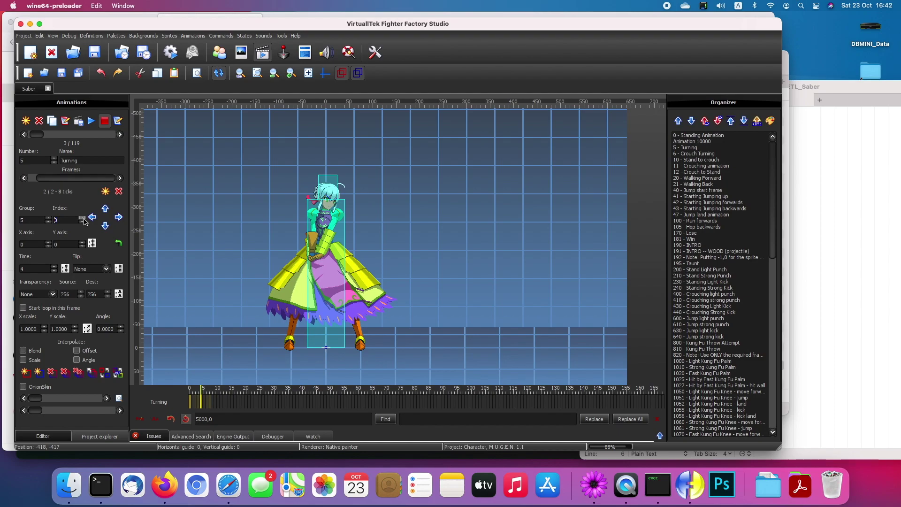
text(2)
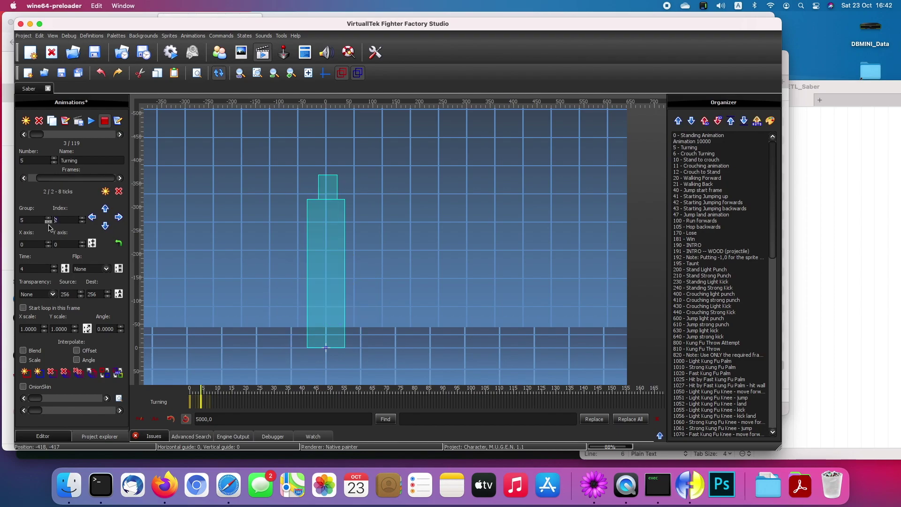
key(BackSpace)
text(1)
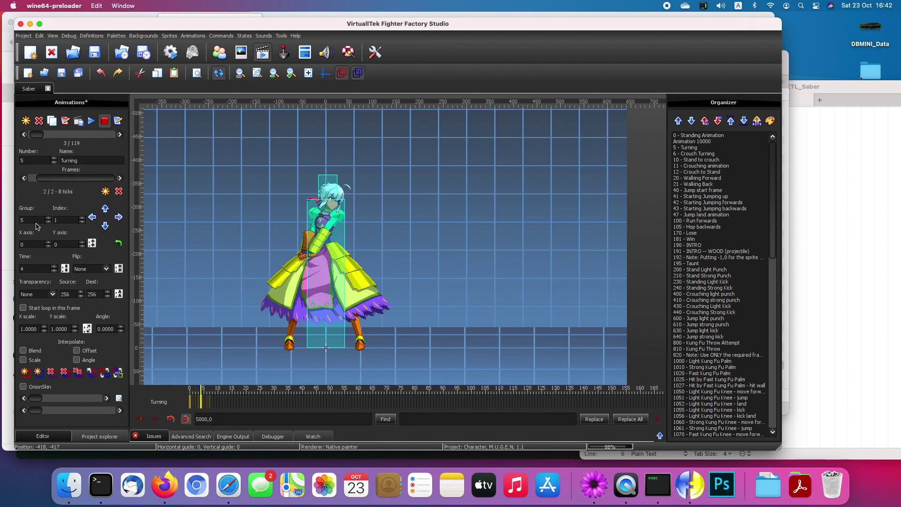
Try different group 11 sprite indices, up to 7, on the second frame of the Stand to crouch animation.
double_click(120, 135)
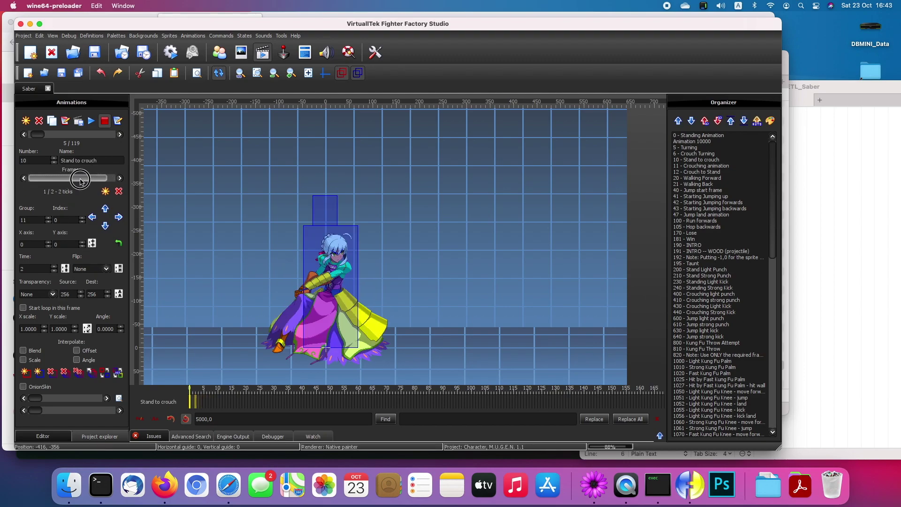
drag(78, 178, 91, 178)
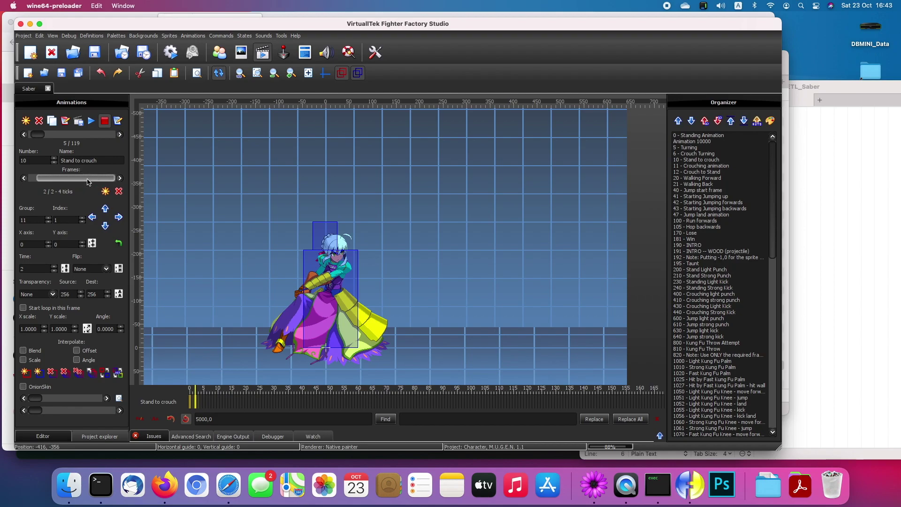
click(81, 222)
click(81, 222)
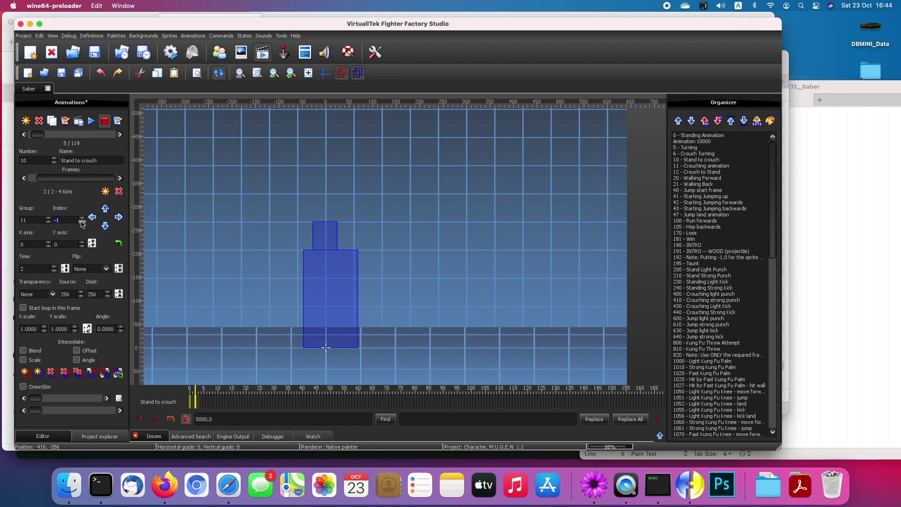
click(81, 218)
click(82, 218)
click(82, 218)
click(82, 218)
click(81, 218)
click(82, 218)
click(82, 219)
click(82, 218)
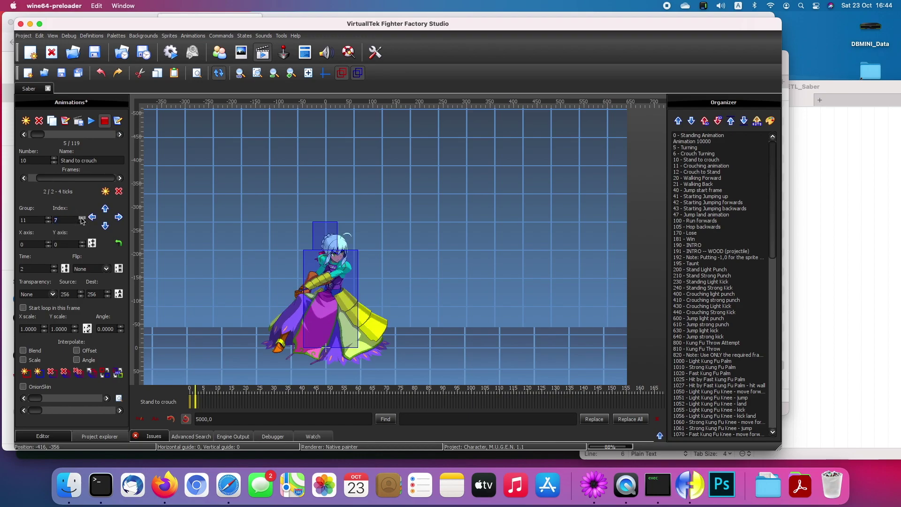
Assign sprite group 10, index 3 to the second Stand to crouch frame, and set the first frame's group to 10.
click(48, 223)
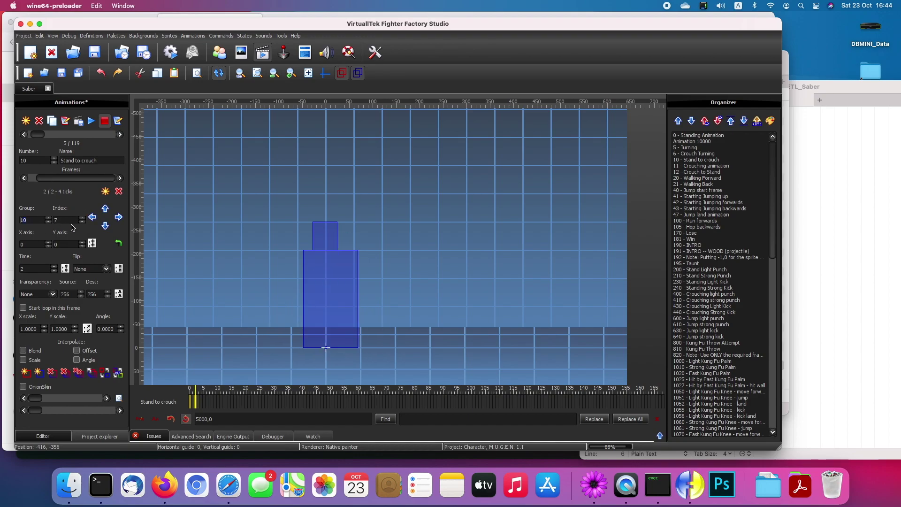
click(82, 222)
click(82, 222)
click(82, 222)
click(83, 222)
click(83, 219)
click(84, 222)
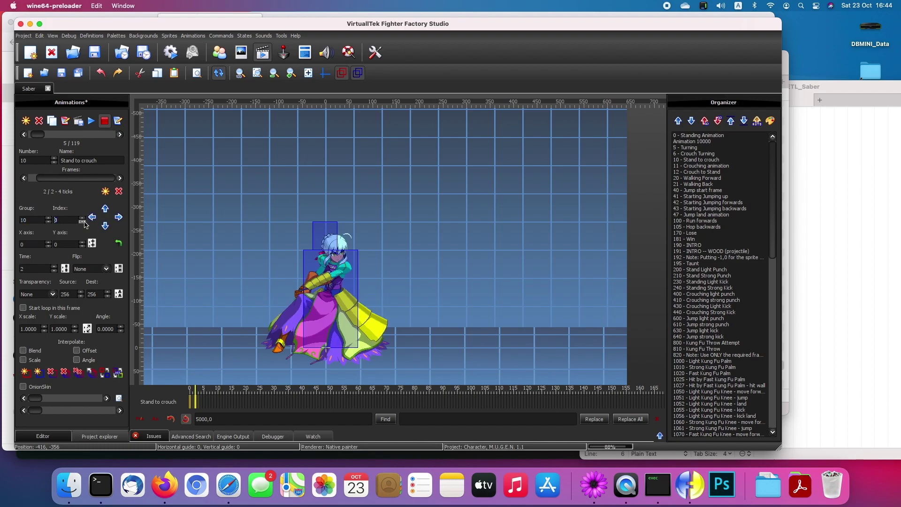
click(84, 219)
click(84, 221)
drag(59, 179, 40, 178)
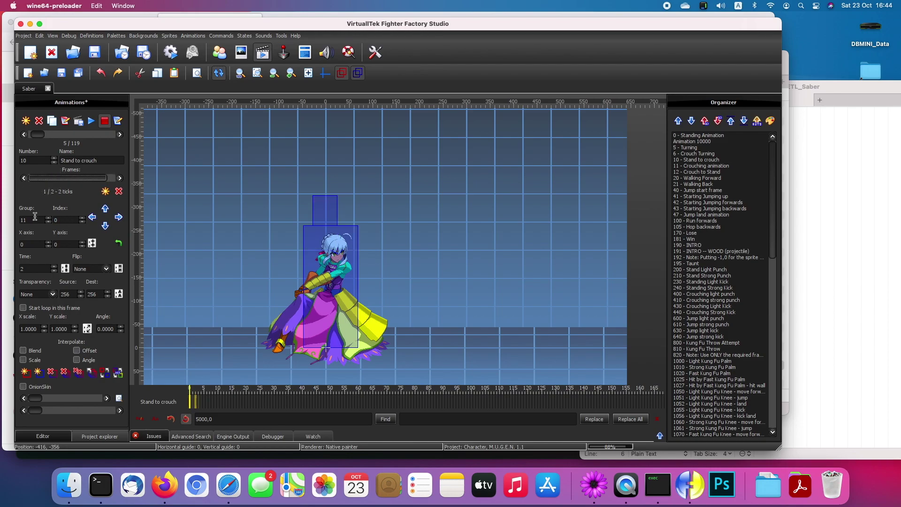
click(22, 221)
text(10)
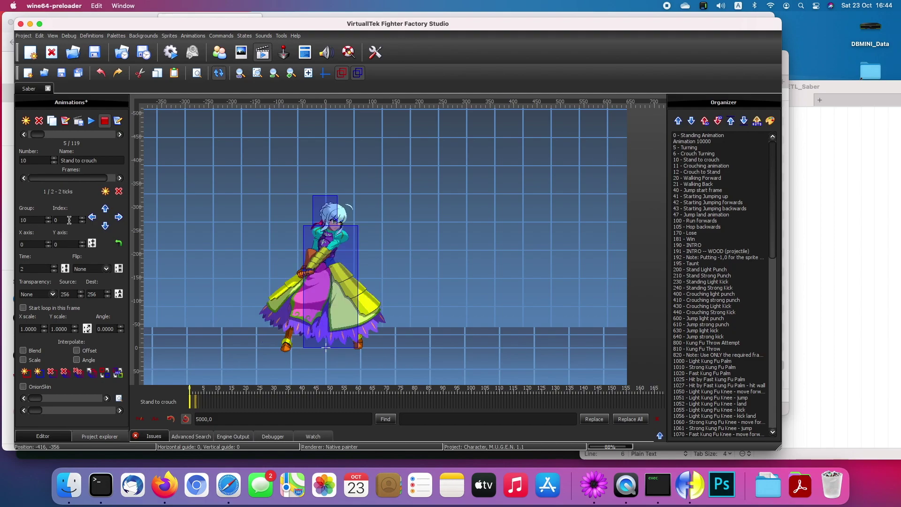
Delete the Clsn2 box definitions of both frames from the Stand to crouch animation code.
click(65, 121)
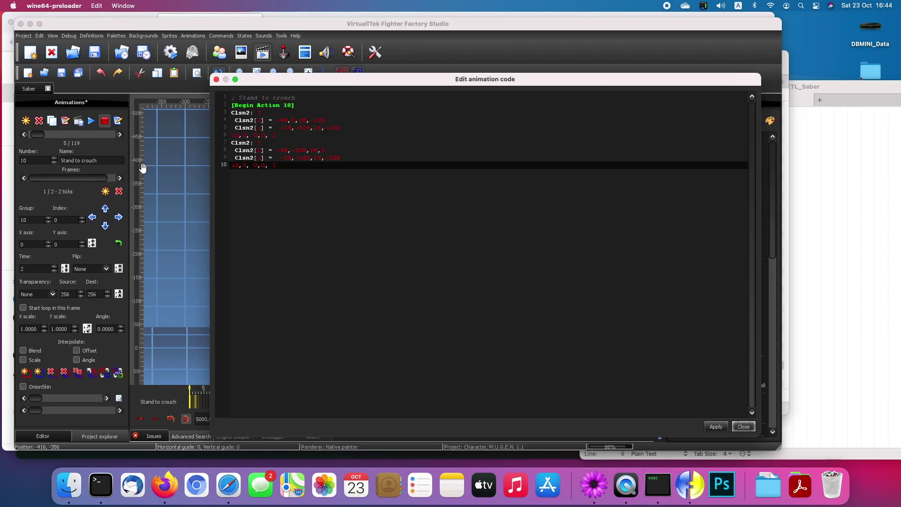
drag(352, 127, 220, 113)
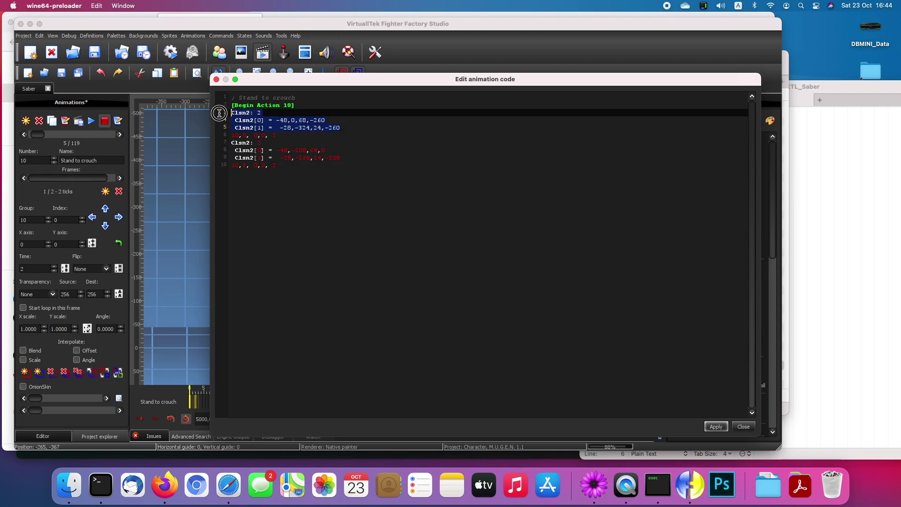
key(BackSpace)
drag(343, 143, 226, 127)
key(BackSpace)
key(BackSpace)
Duplicate the 10,0 frame line in the code to make a four-frame Stand to crouch animation, and apply the code.
click(256, 113)
drag(285, 121, 205, 120)
key(ctrl+c)
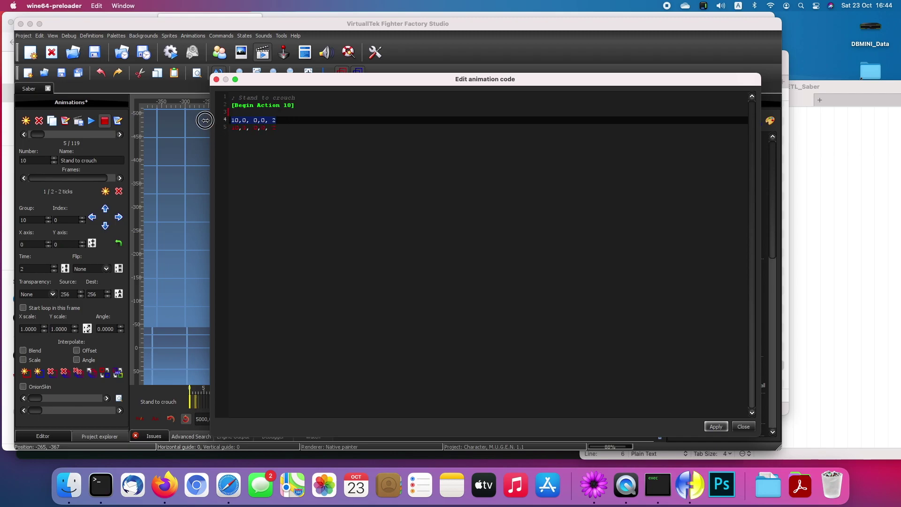
click(285, 120)
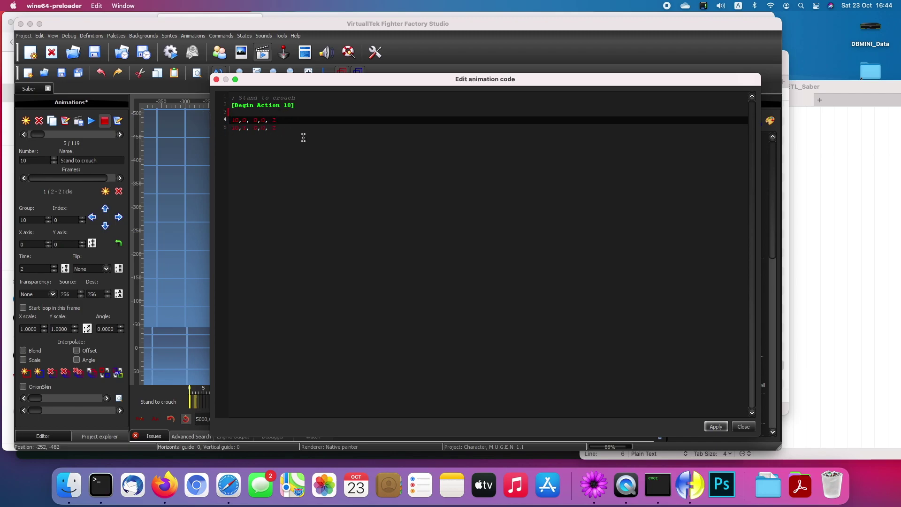
key(Return)
key(ctrl+v)
key(Return)
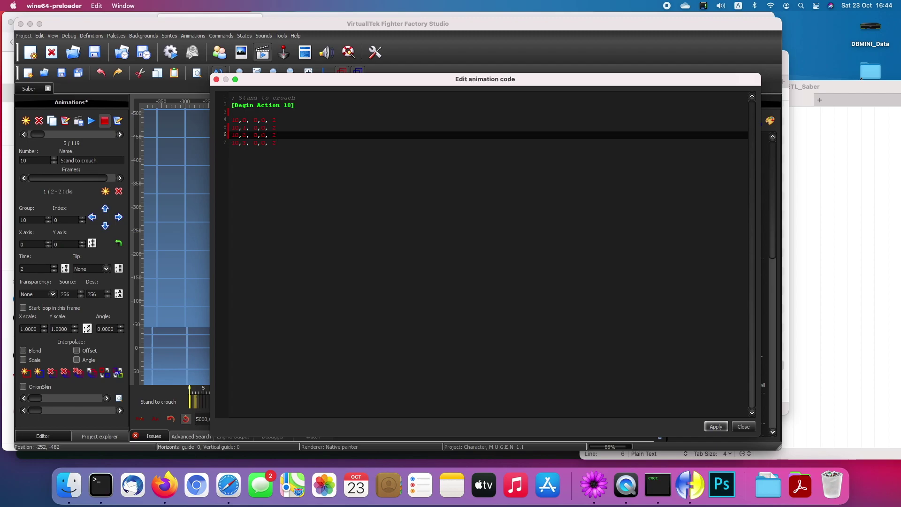
click(716, 427)
Draw four blue contact boxes in the first Stand to crouch frame, covering the head, torso, legs and skirt.
drag(56, 178, 53, 178)
click(39, 373)
drag(348, 202, 320, 230)
drag(350, 229, 310, 276)
drag(367, 352, 281, 324)
drag(289, 324, 362, 276)
Copy the contact boxes to the next Stand to crouch frame through the code and lower the upper boxes to fit the pose.
click(117, 121)
drag(364, 145, 219, 114)
key(ctrl+v)
click(716, 426)
drag(57, 178, 63, 178)
drag(328, 259, 328, 273)
drag(334, 216, 333, 229)
Draw new upper-body, skirt and lower-dress contact boxes in the third Stand to crouch frame and delete surplus boxes.
drag(85, 179, 91, 180)
click(39, 373)
drag(350, 236, 318, 278)
drag(348, 278, 291, 302)
drag(274, 353, 374, 302)
click(50, 373)
click(50, 373)
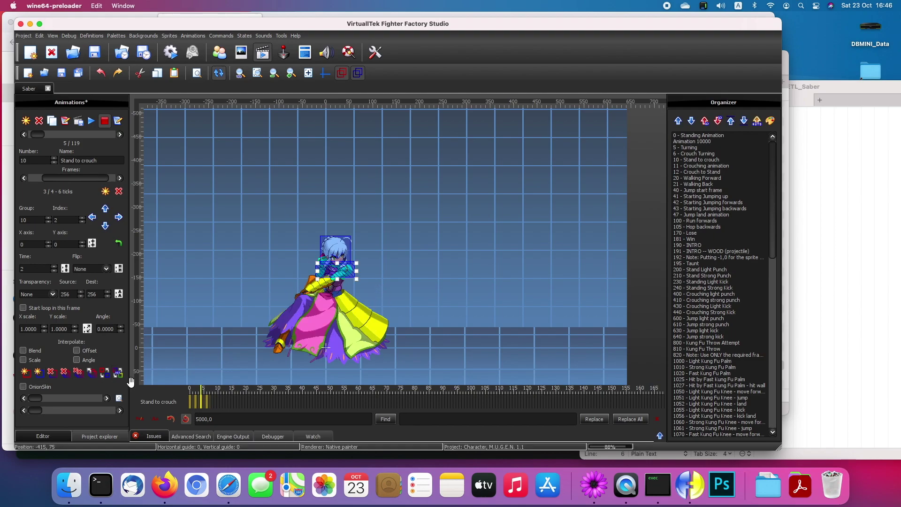
Select the head contact box in the last Stand to crouch frame and save the animation file.
click(120, 178)
click(336, 251)
click(62, 73)
Apply the Crouching animation's code and set its frame's sprite group to 11.
click(120, 134)
click(118, 120)
click(716, 426)
click(48, 218)
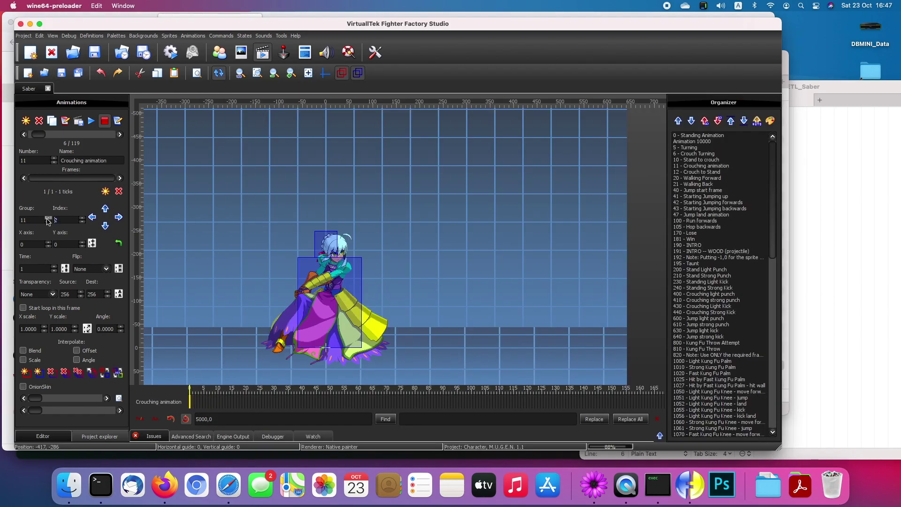
Replace the Crouching animation's boxes in the code with a four-box Clsn2Default block, and paste repeated group 11 frame lines below it.
click(117, 120)
drag(357, 129, 231, 113)
text(Clsn2Default: 4   Clsn2[0] = -115, -99, 103, 15   Clsn2[1] = -66, -150, 41, -99   Clsn2[2] = -22, -184, 61, -150   Clsn2[3] = -12, -241, 46, -178)
key(ctrl+c)
key(ctrl+v)
key(ctrl+v)
key(ctrl+v)
key(ctrl+v)
key(ctrl+v)
key(ctrl+v)
key(ctrl+v)
key(ctrl+v)
key(ctrl+v)
key(ctrl+v)
key(ctrl+v)
key(ctrl+v)
key(ctrl+v)
key(ctrl+v)
key(ctrl+v)
key(ctrl+v)
Renumber the sprite indices of the pasted Crouching animation frame lines in ascending order up to 10, and apply the code.
key(Up)
key(Up)
key(Up)
key(Up)
key(Up)
key(Up)
key(Up)
key(Up)
key(Up)
key(Up)
key(Down)
key(BackSpace)
text(9)
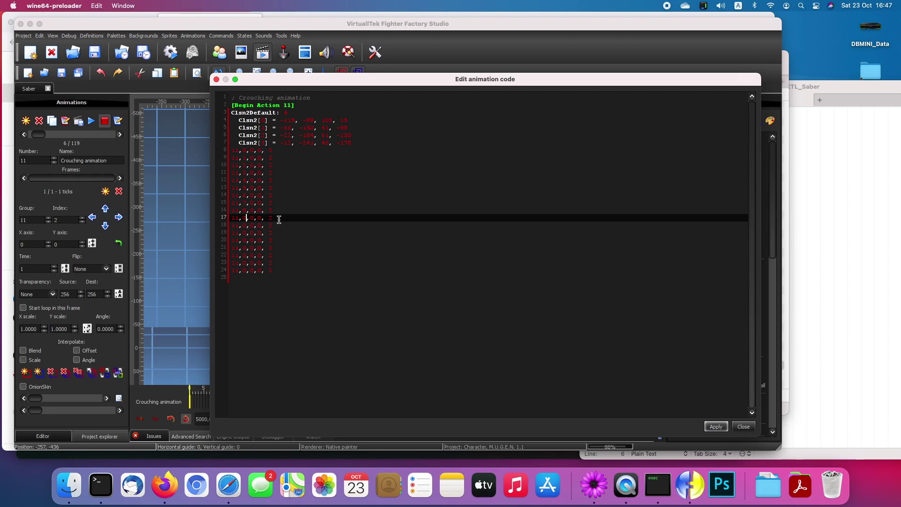
key(Down)
key(BackSpace)
text(10)
click(716, 427)
Change a frame's duration to 3 in the animation code.
click(118, 121)
click(276, 158)
key(BackSpace)
text(3)
click(280, 225)
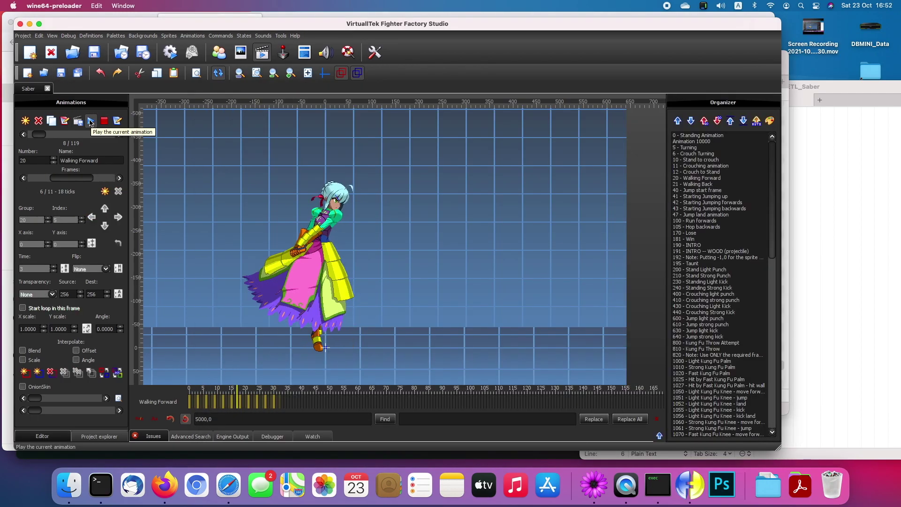
Set the Walking Forward frame times to 4 and play the animation.
click(118, 120)
click(744, 427)
click(90, 122)
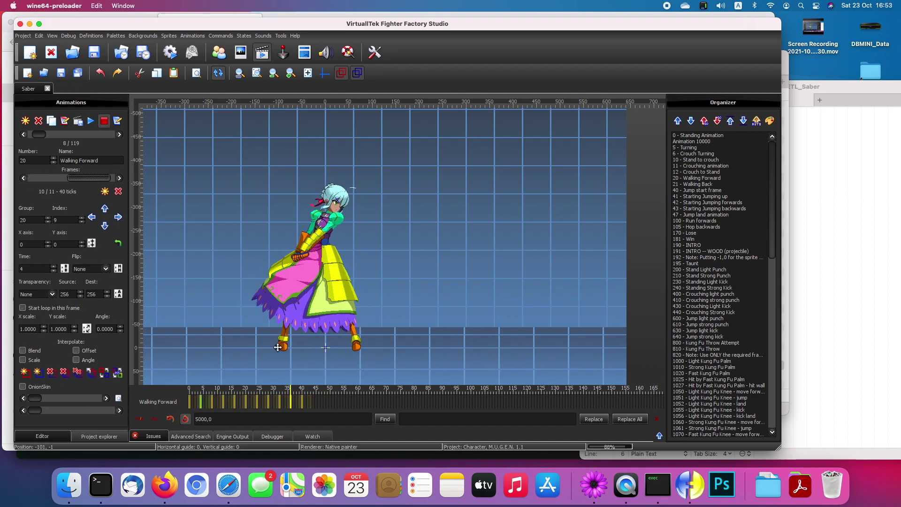
Draw contact boxes over the legs and head in the Walking Forward animation and switch them from regular to default.
drag(283, 345, 278, 296)
drag(350, 182, 314, 209)
click(117, 373)
click(119, 177)
Cut and paste the block within the Walking Forward code, apply it, and play the animation.
click(117, 121)
key(ctrl+x)
key(ctrl+v)
click(714, 427)
click(91, 122)
click(107, 123)
Rewrite the Walking Back code as twelve frames using group 21 sprites 0 to 11, each lasting 4 ticks.
click(119, 134)
click(118, 121)
click(312, 241)
click(714, 427)
drag(45, 178, 99, 178)
click(118, 121)
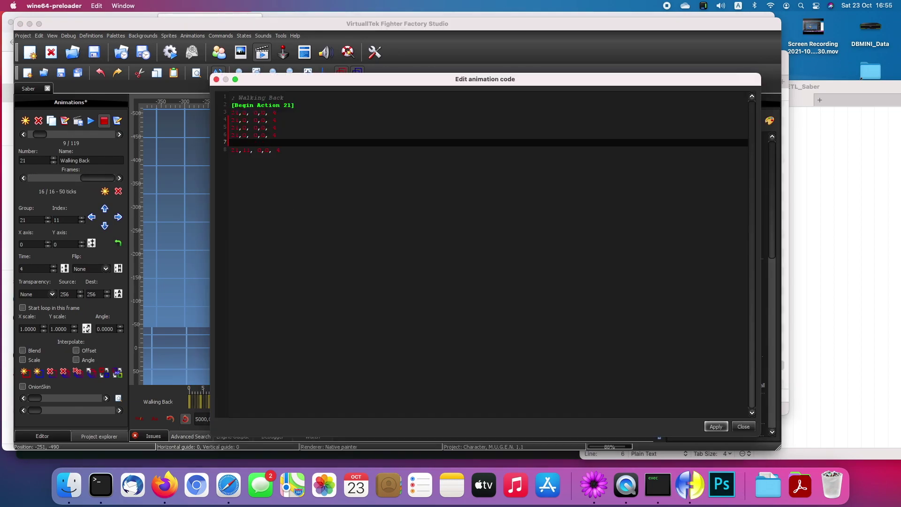
click(714, 427)
click(119, 178)
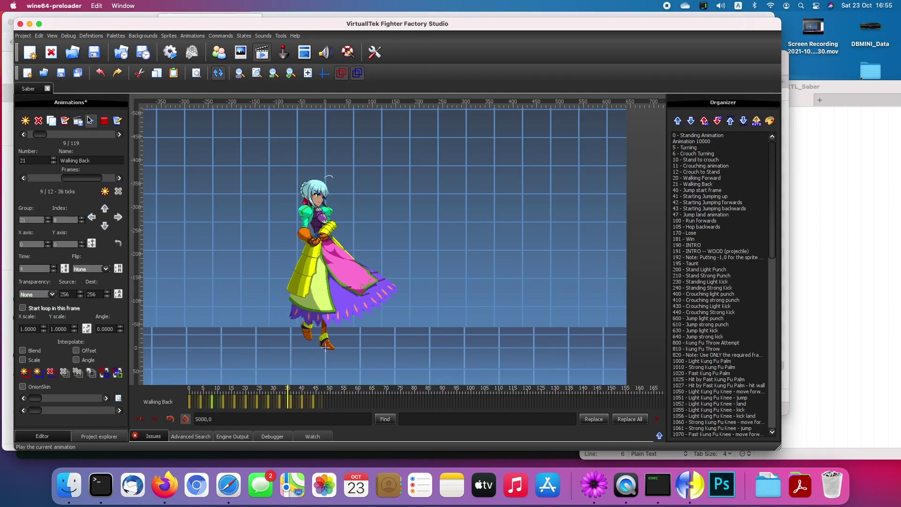
Draw five blue contact boxes over the head, torso, skirt and legs in the last Walking Back frame, and make them default.
click(37, 373)
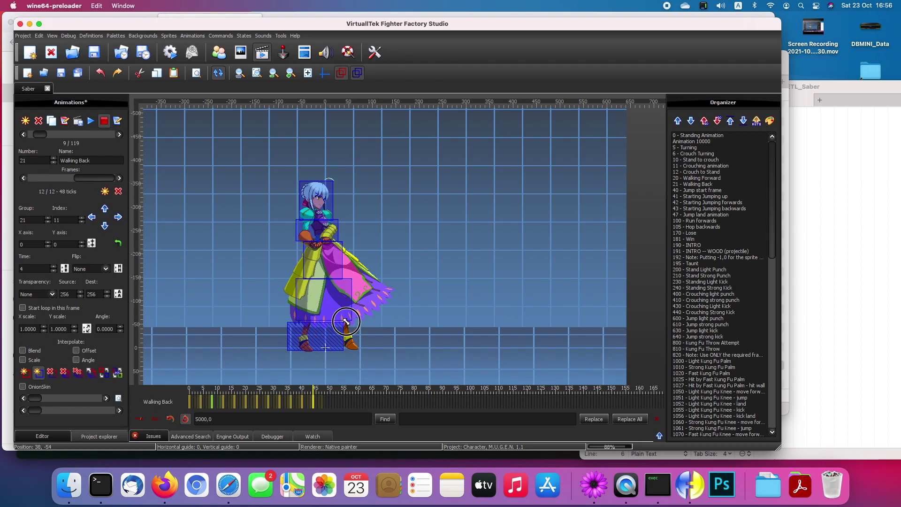
click(118, 121)
click(713, 427)
click(119, 179)
click(119, 179)
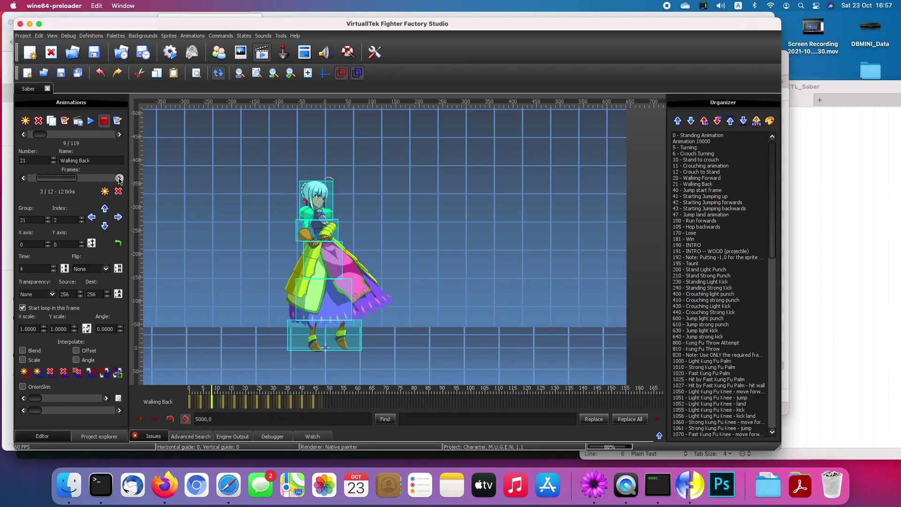
Compare the animation code of Walking Back with that of the Standing Animation.
click(117, 121)
click(745, 427)
click(699, 136)
click(117, 121)
click(745, 427)
click(693, 184)
Apply the Walking Back animation's code, check its frames, and play the animation.
click(117, 121)
click(715, 427)
drag(48, 180, 43, 179)
click(117, 121)
click(715, 427)
click(91, 121)
click(102, 122)
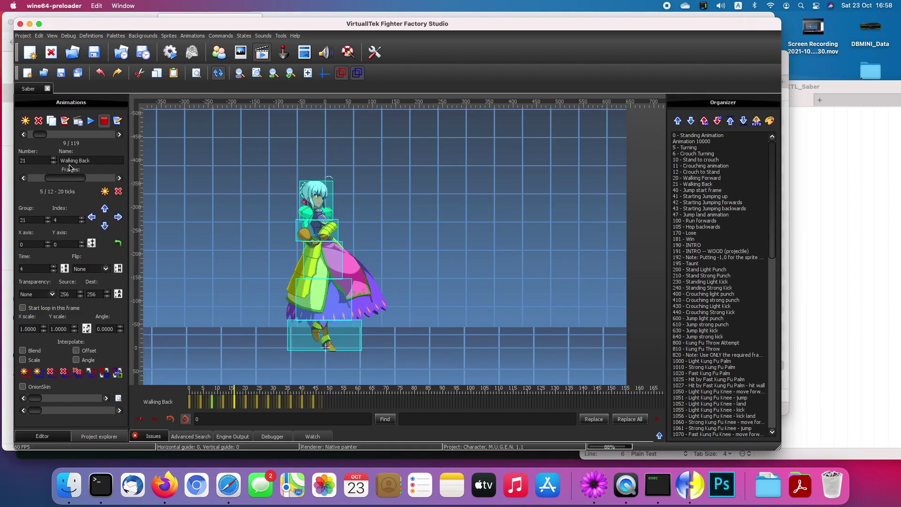
Draw contact boxes over the skirt and feet in the Jump start frame animation.
click(119, 134)
click(23, 178)
drag(279, 306, 364, 351)
drag(289, 278, 355, 305)
Paste the copied contact box lines into the animation code, apply it, and start a blue contact box in the next frame.
click(117, 121)
drag(349, 150, 230, 111)
key(ctrl+v)
click(715, 426)
click(120, 178)
click(39, 373)
Delete the unneeded lines from the following animation's code and apply it.
click(119, 134)
click(117, 121)
drag(277, 195, 277, 165)
key(BackSpace)
click(715, 426)
Set the loop to start in the current frame, play the animation, and go back to an earlier frame.
click(91, 121)
click(119, 179)
click(23, 178)
click(22, 308)
click(91, 121)
click(105, 121)
drag(85, 178, 47, 178)
Draw blue contact boxes over the torso and the upper skirt in the current frame.
click(38, 373)
drag(303, 206, 349, 240)
drag(355, 240, 296, 301)
click(39, 373)
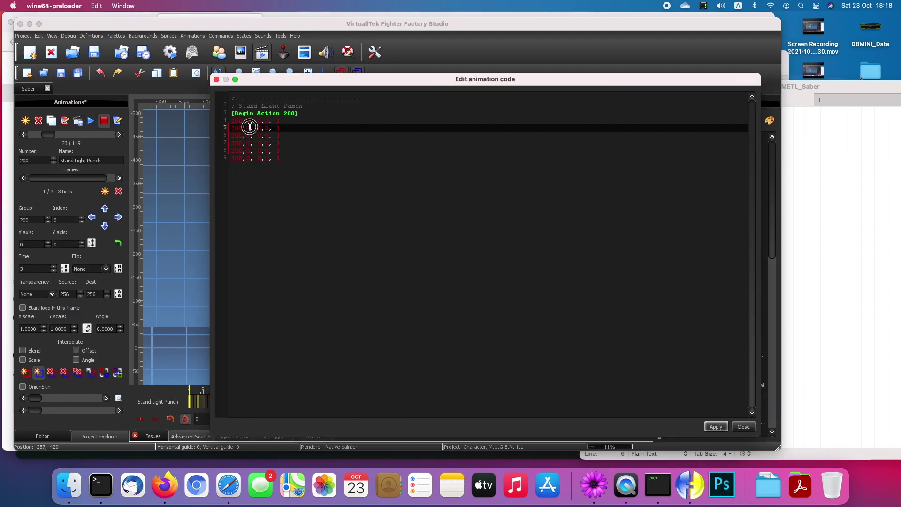
Set the sprite indexes of the second to sixth Stand Light Punch frames to 1 through 5 in the code, and apply it.
key(BackSpace)
text(1)
key(Down)
key(BackSpace)
text(2)
key(Down)
key(BackSpace)
text(3)
key(Down)
key(BackSpace)
text(4)
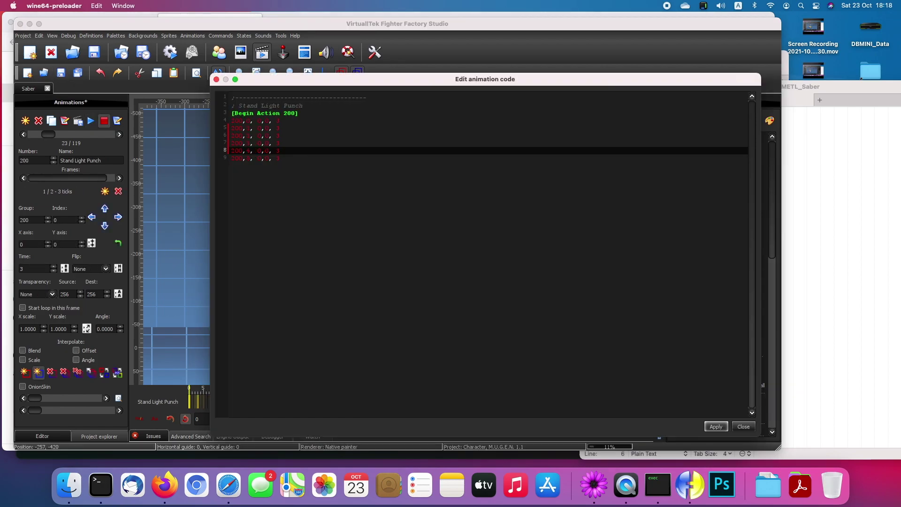
key(Down)
key(BackSpace)
text(5)
click(716, 426)
click(744, 426)
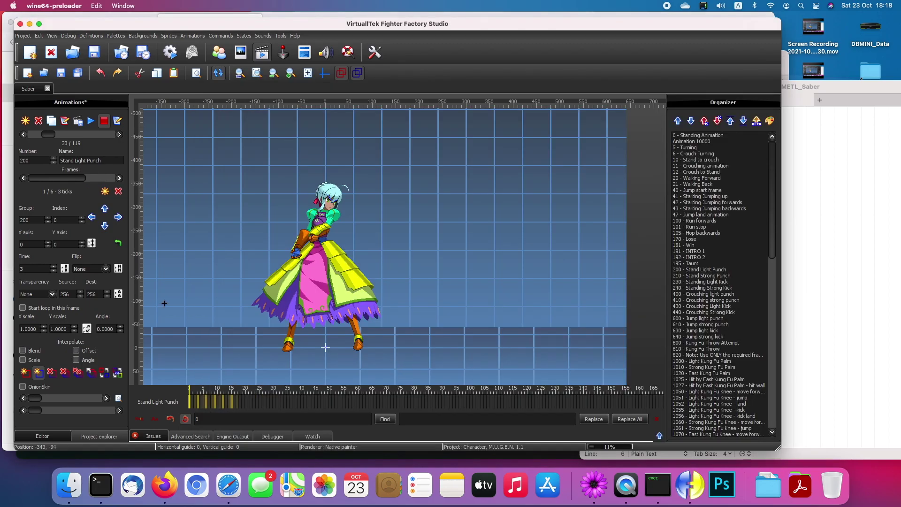
Play the Stand Light Punch animation and check its frames.
mouse_move(47, 178)
mouse_down()
mouse_move(77, 179)
mouse_move(47, 187)
mouse_up()
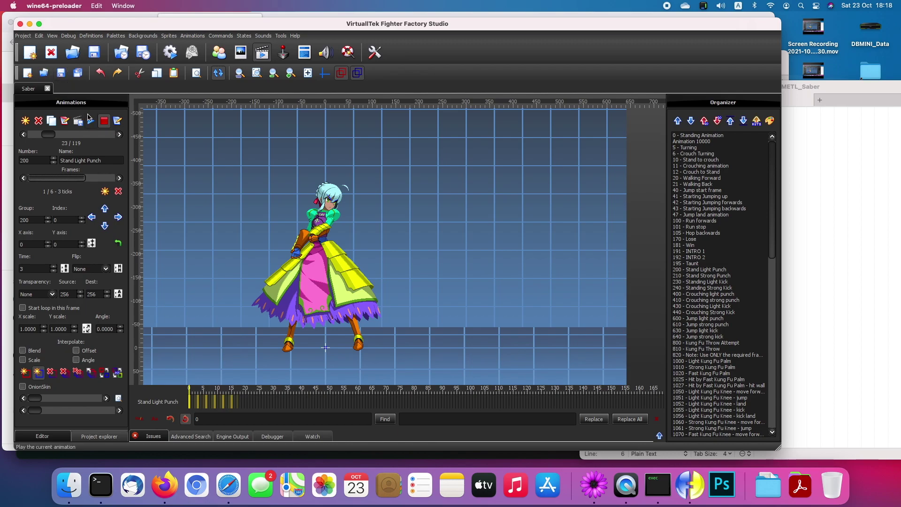
click(91, 121)
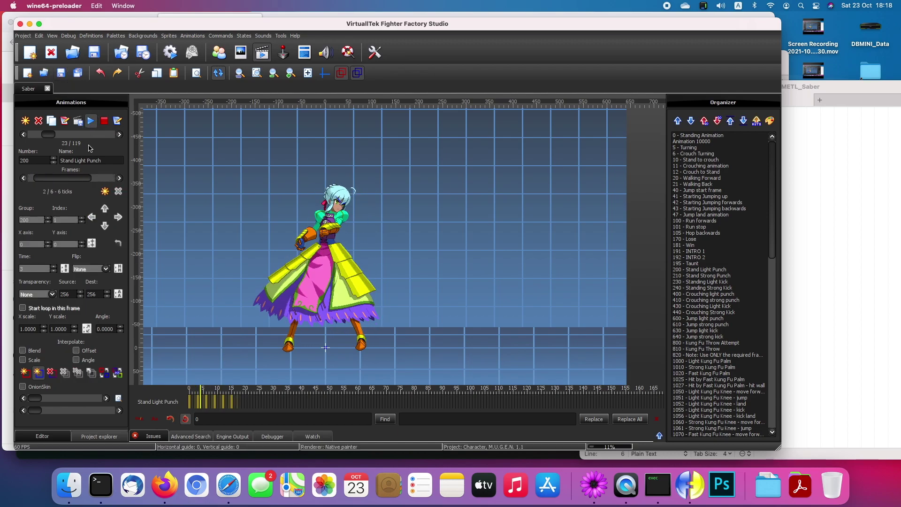
click(104, 121)
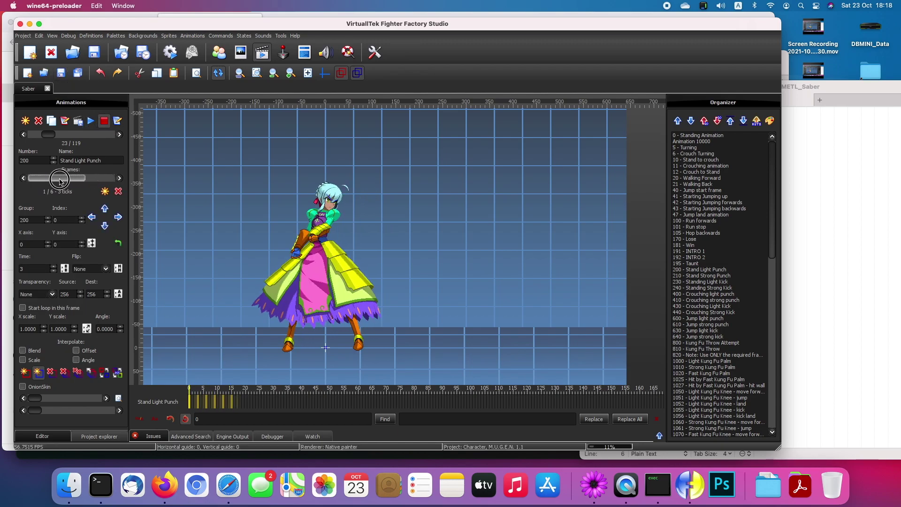
click(120, 178)
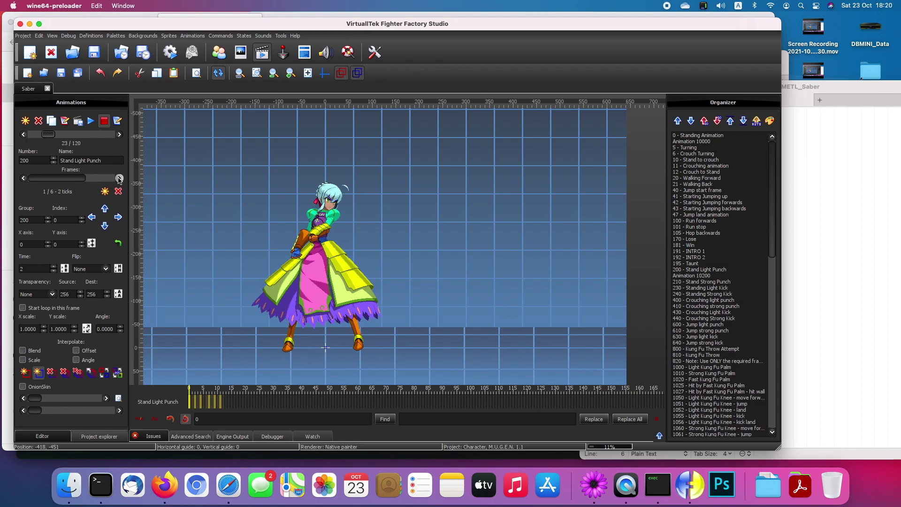
Examine the poses and tick timing of the Stand Light Punch frames one by one.
click(120, 178)
click(120, 178)
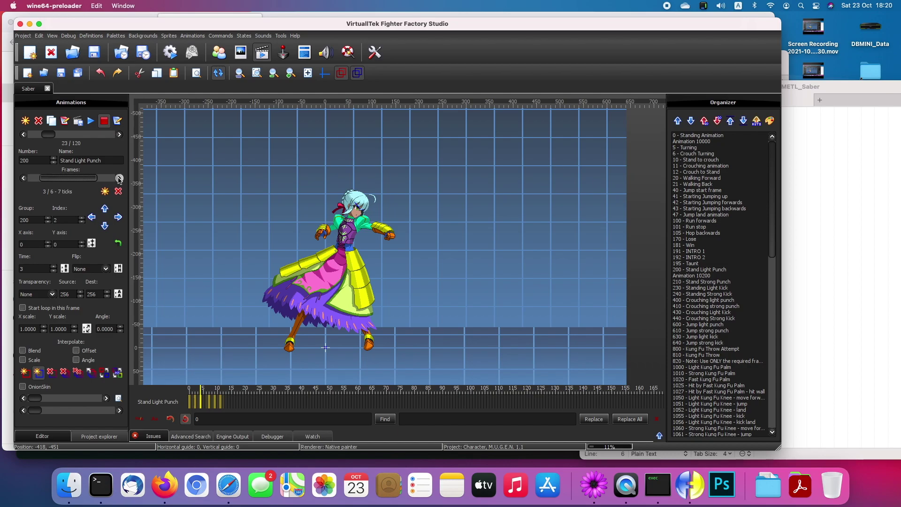
click(120, 179)
click(31, 179)
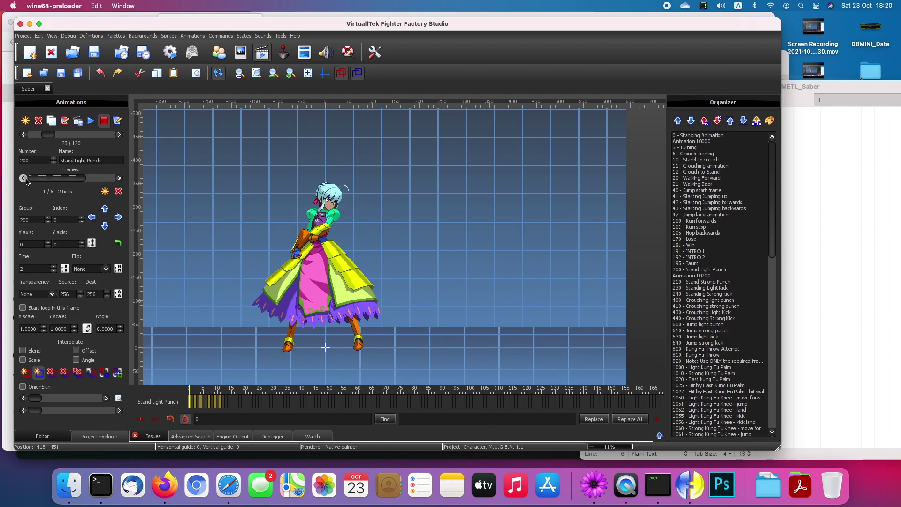
click(120, 179)
click(120, 179)
click(120, 179)
click(23, 178)
Compare sprite 200, 2 with the overlaid sword sprite 10200, 2, and draw a red attack box across the arms in the third frame.
click(239, 53)
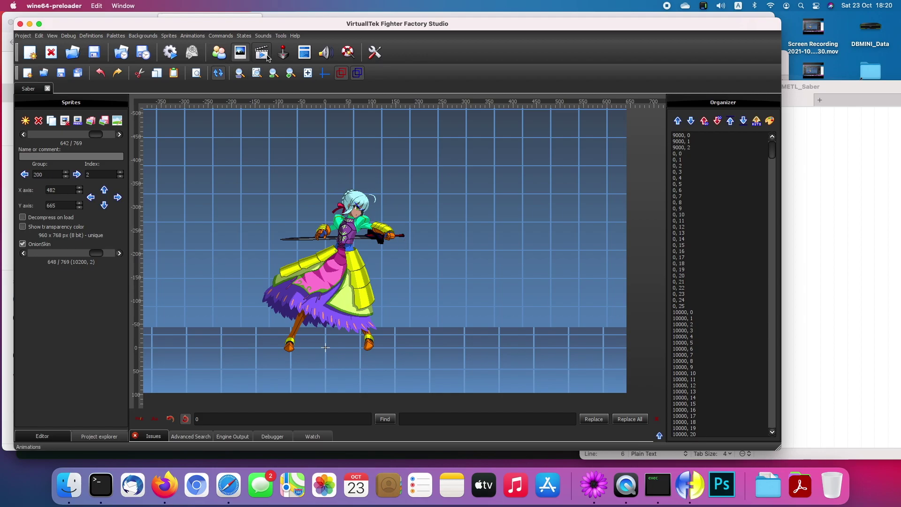
click(262, 52)
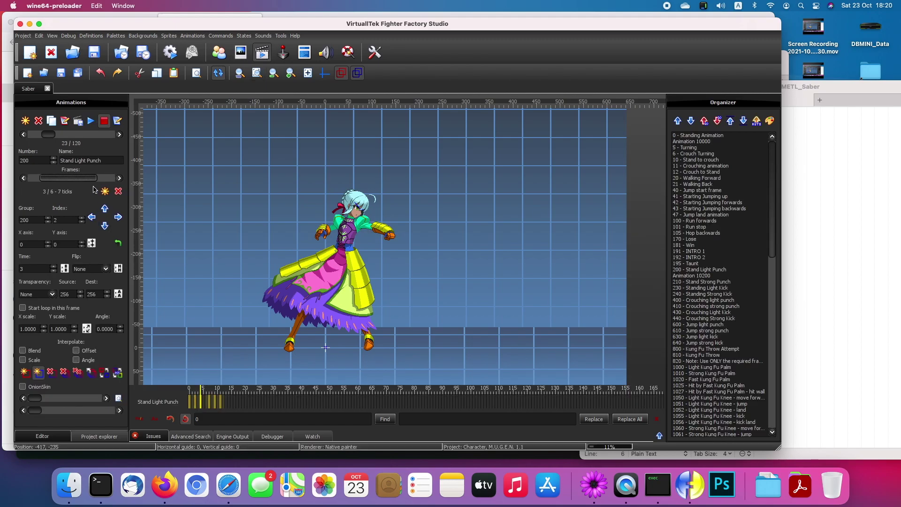
click(25, 374)
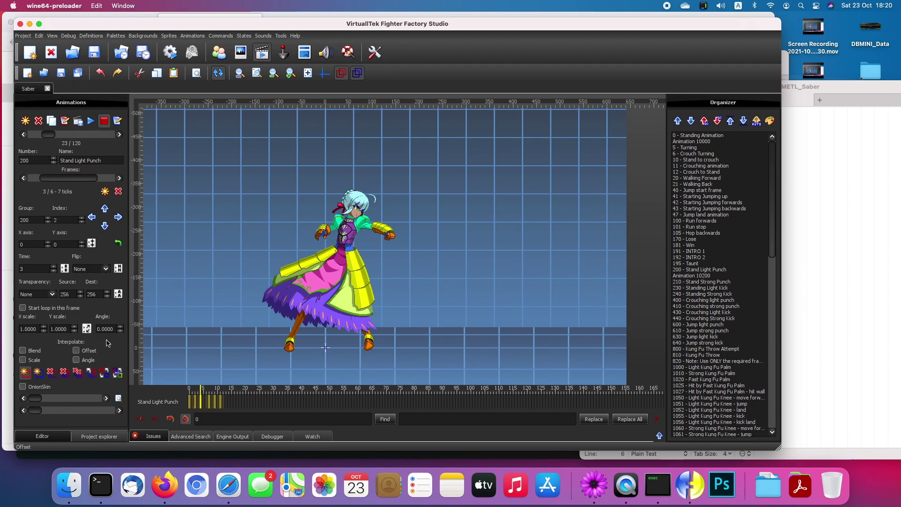
drag(412, 224, 306, 254)
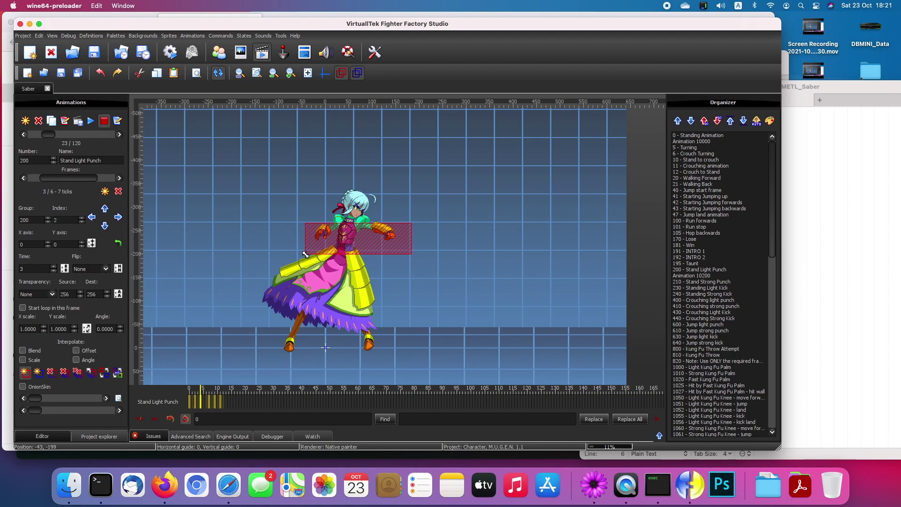
Draw six blue contact boxes over the head, chest, forearms, skirt and feet in the first Stand Light Punch frame.
click(24, 179)
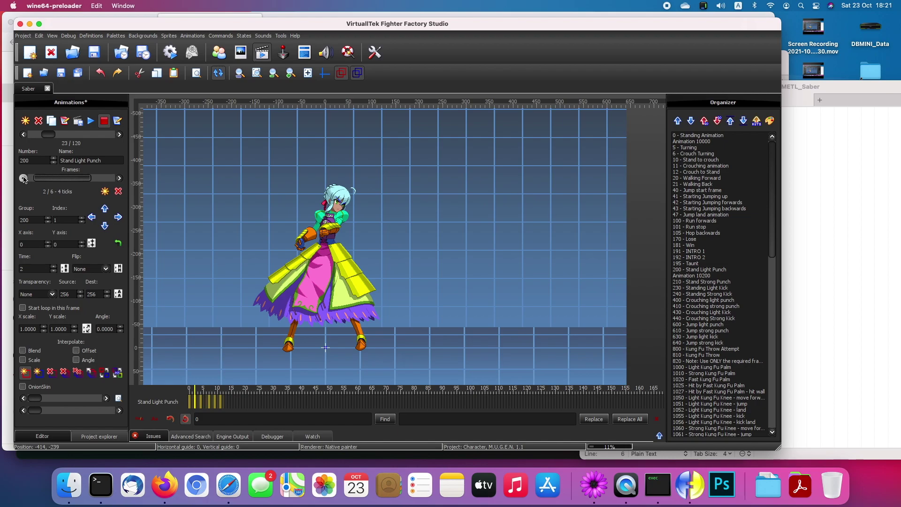
click(23, 179)
click(39, 373)
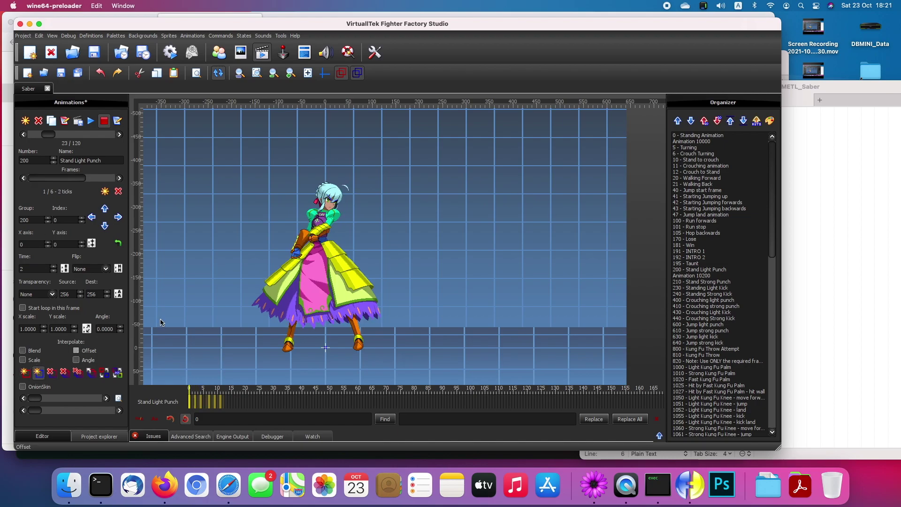
mouse_move(346, 183)
mouse_down()
mouse_move(300, 222)
mouse_move(305, 216)
mouse_move(315, 209)
mouse_move(306, 231)
mouse_up()
drag(290, 262, 333, 229)
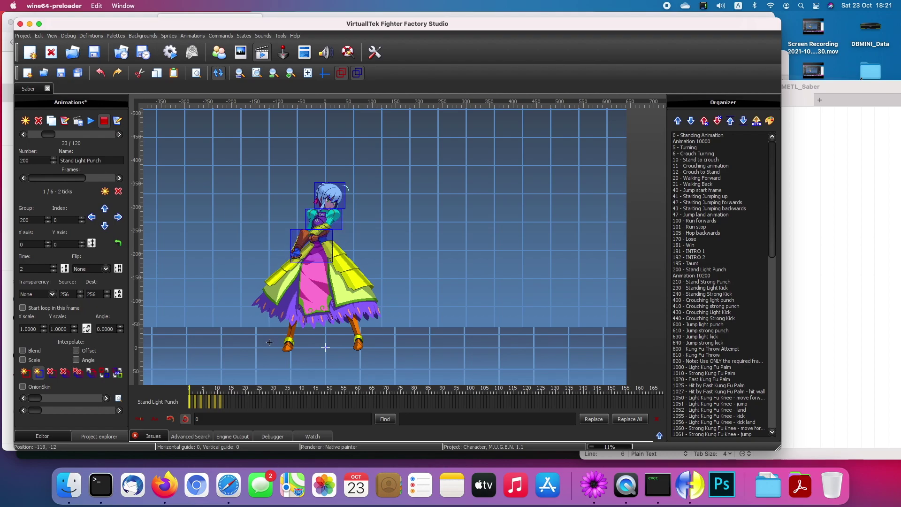
mouse_move(276, 352)
mouse_down()
mouse_move(387, 300)
mouse_move(356, 314)
mouse_move(319, 280)
mouse_move(280, 268)
mouse_move(287, 280)
mouse_up()
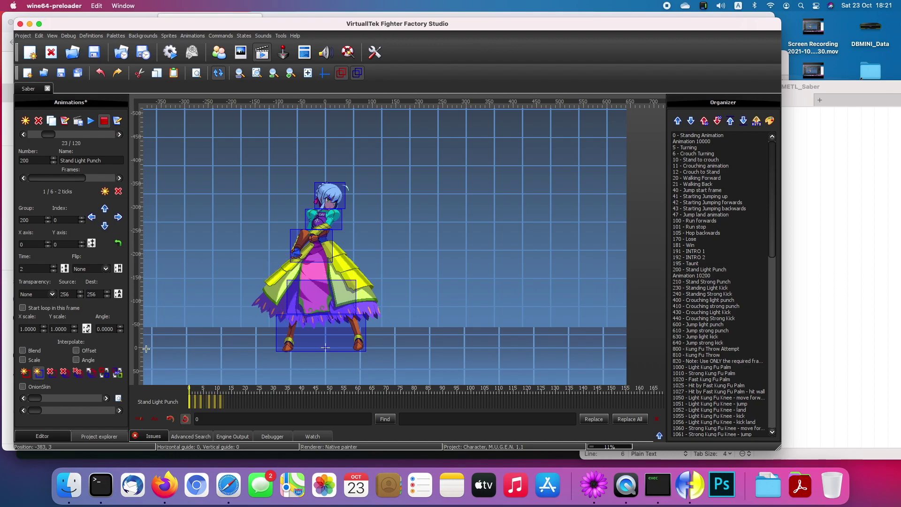
click(290, 318)
drag(315, 299, 315, 301)
click(37, 372)
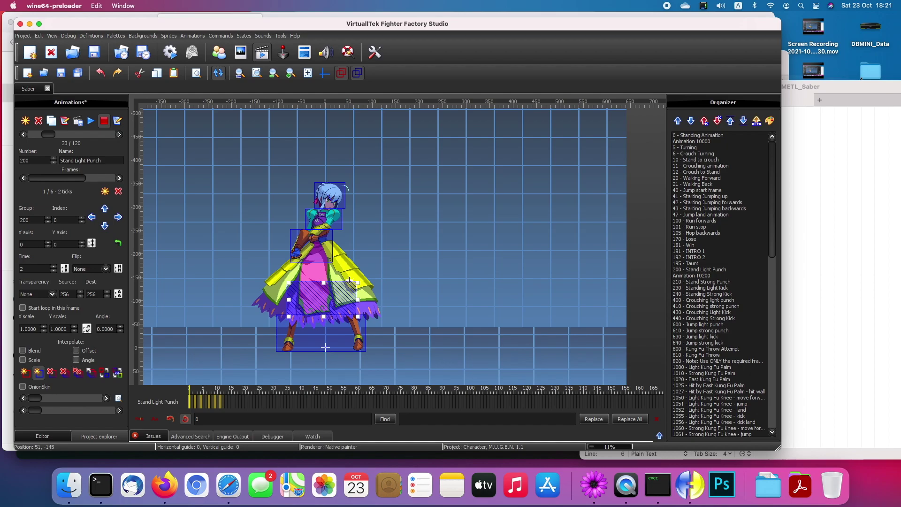
mouse_move(346, 280)
mouse_down()
mouse_move(280, 247)
mouse_move(292, 261)
mouse_up()
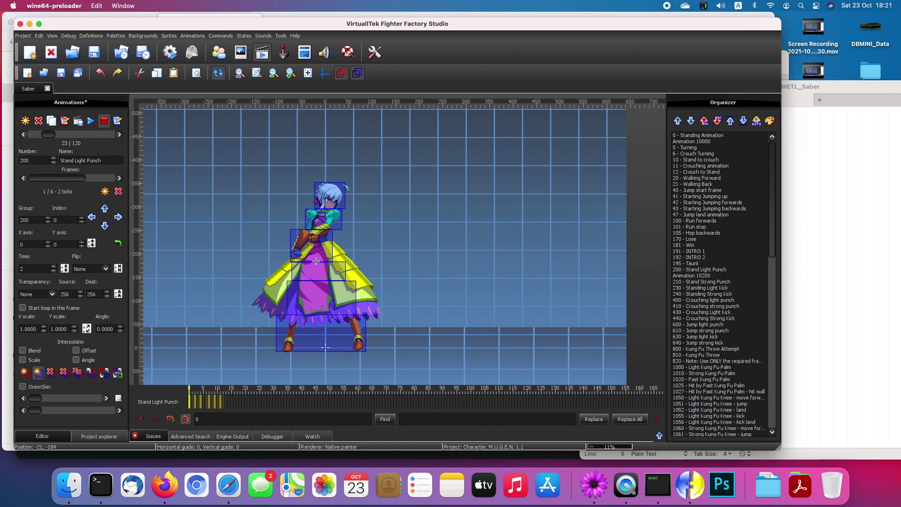
Duplicate the first frame's six Clsn2 box lines for the second Stand Light Punch frame in the code, and apply it.
click(67, 123)
drag(351, 166, 225, 122)
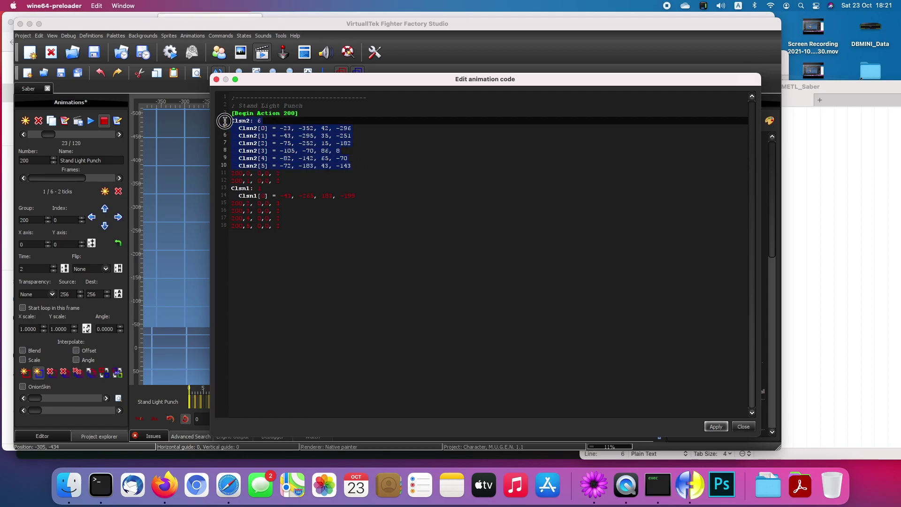
click(295, 173)
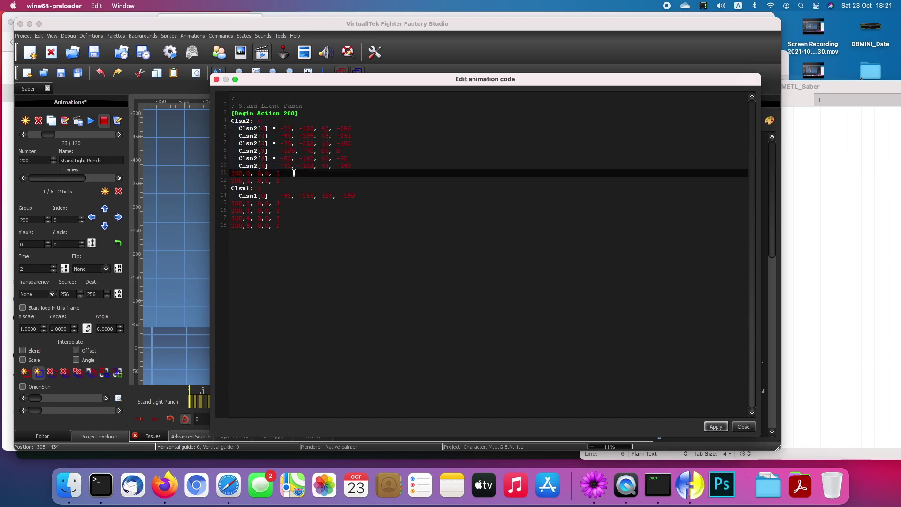
key(Return)
text(Clsn2: 6   Clsn2[0] = -23, -351, 42, -296   Clsn2[1] = -43, -295, 35, -251   Clsn2[2] = -75, -252, 15, -182   Clsn2[3] = -109, -70, 86, 0   Clsn2[4] = -82, -142, 65, -70   Clsn2[5] = -72, -183, 43, -143)
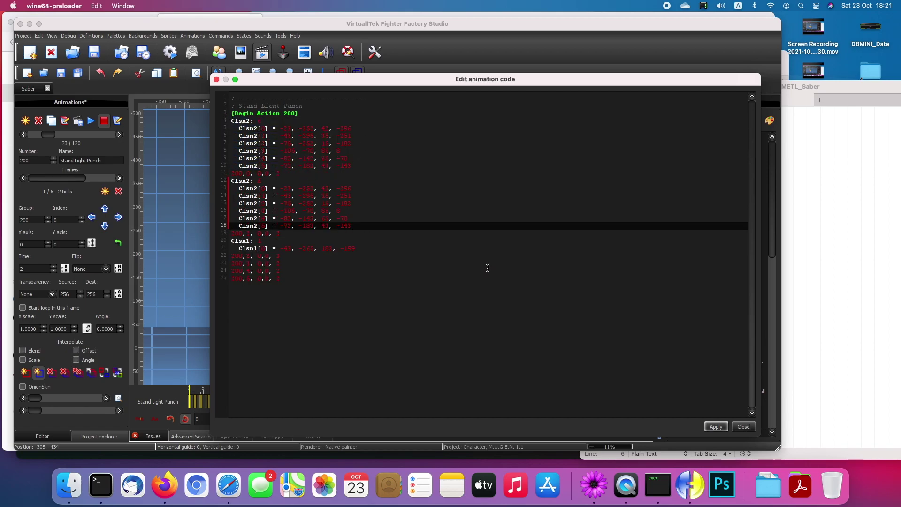
click(716, 426)
click(743, 427)
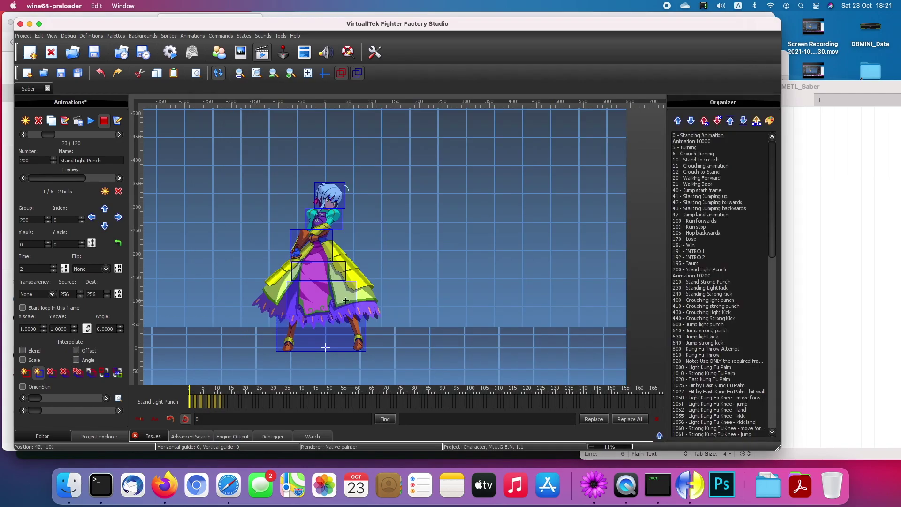
Adjust the head, chest and forearm contact boxes to fit the sprite in the second Stand Light Punch frame.
click(119, 178)
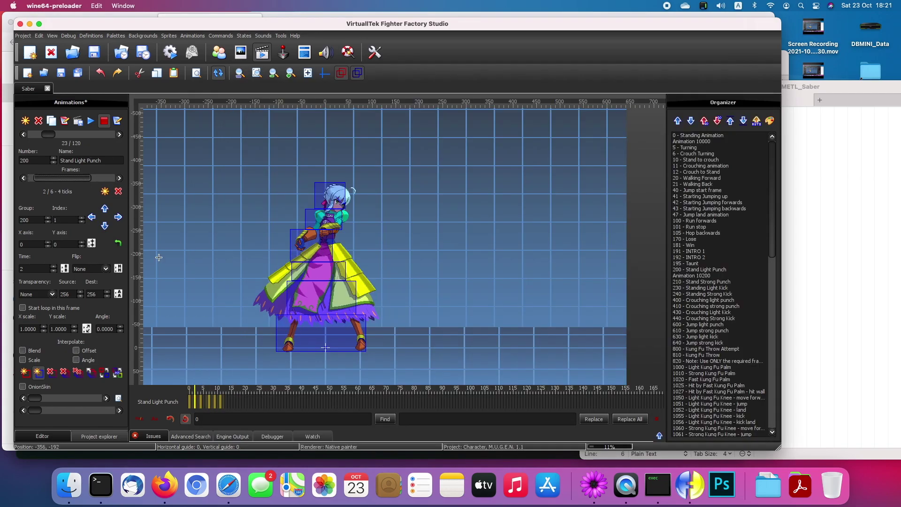
click(319, 272)
click(338, 200)
mouse_move(339, 199)
mouse_down()
mouse_move(347, 201)
mouse_move(337, 219)
mouse_up()
click(330, 218)
click(313, 250)
drag(312, 251, 318, 251)
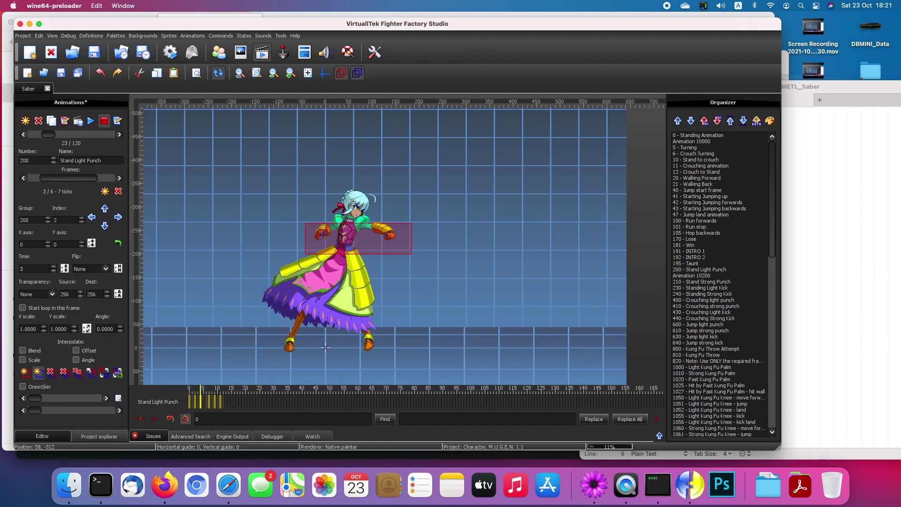
Draw blue contact boxes over the head, torso, legs, skirt and outstretched arms in the third Stand Light Punch frame.
drag(371, 190, 340, 216)
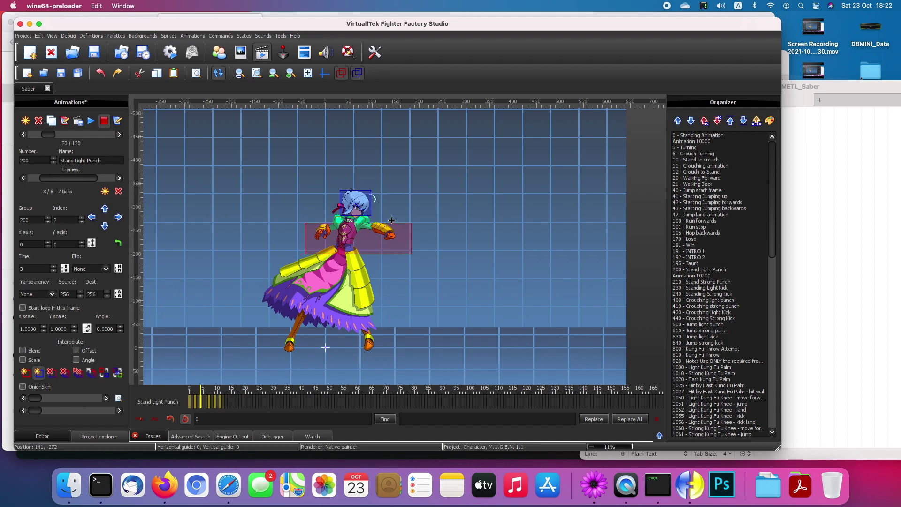
mouse_move(371, 216)
mouse_down()
mouse_move(333, 235)
mouse_move(328, 259)
mouse_up()
drag(377, 352, 283, 321)
mouse_move(370, 321)
mouse_down()
mouse_move(295, 286)
mouse_move(367, 259)
mouse_up()
drag(396, 227, 315, 241)
Review the Stand Light Punch code, adjust the head and arm contact boxes, and play the animation.
click(117, 121)
click(289, 316)
click(744, 425)
click(355, 235)
drag(396, 234, 388, 235)
click(355, 203)
click(352, 235)
click(91, 121)
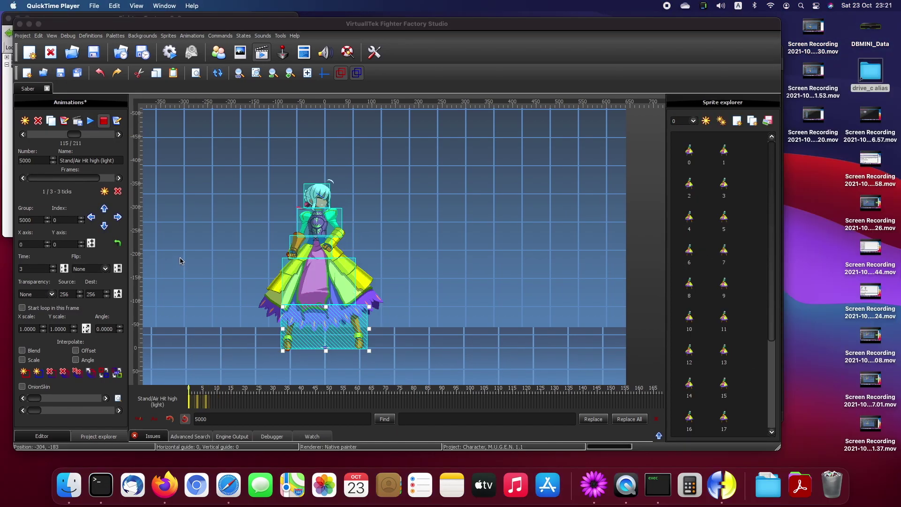
Widen the head, torso, arm and skirt contact boxes to cover the leaning-back sprite in the third Stand/Air Hit high (light) frame.
click(119, 177)
click(118, 178)
click(119, 178)
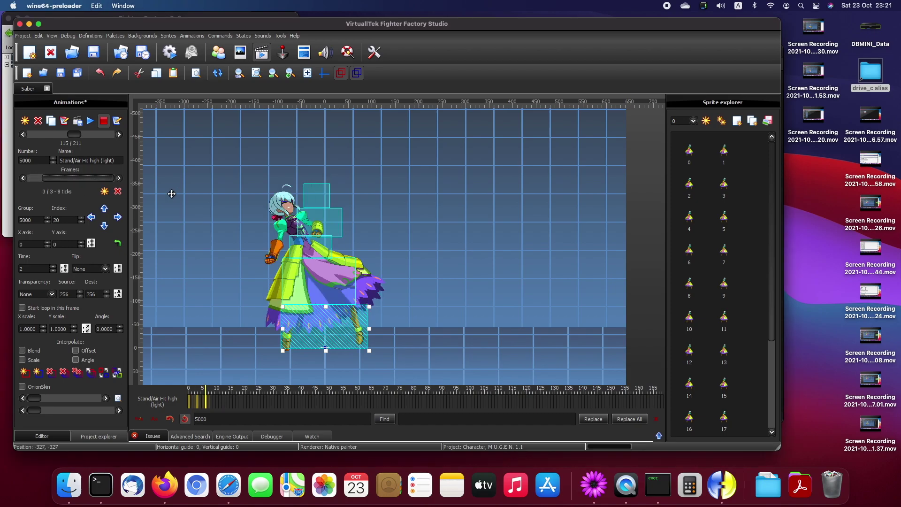
click(319, 195)
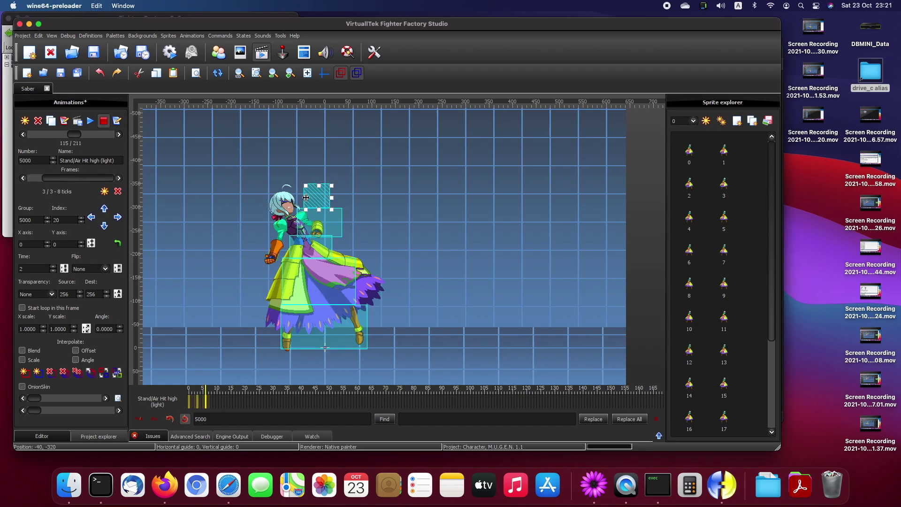
drag(305, 198, 266, 249)
click(299, 226)
click(310, 248)
click(293, 282)
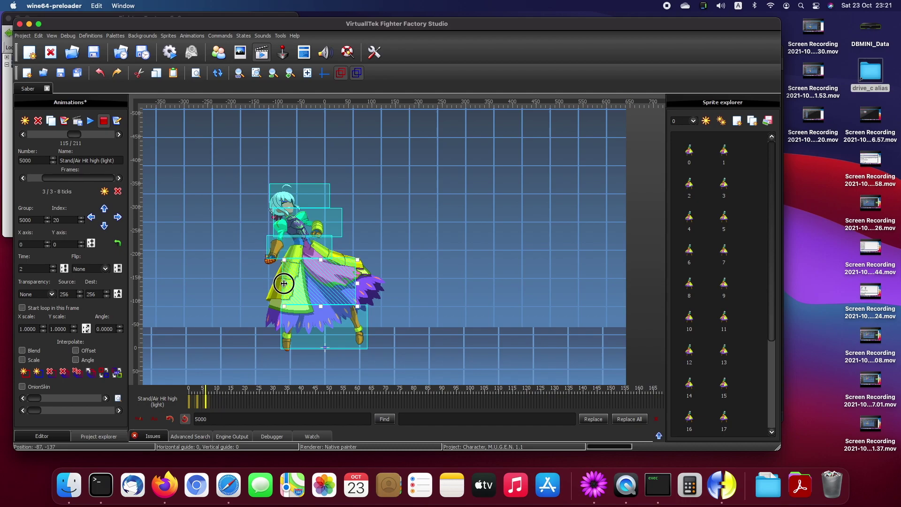
drag(284, 283, 277, 284)
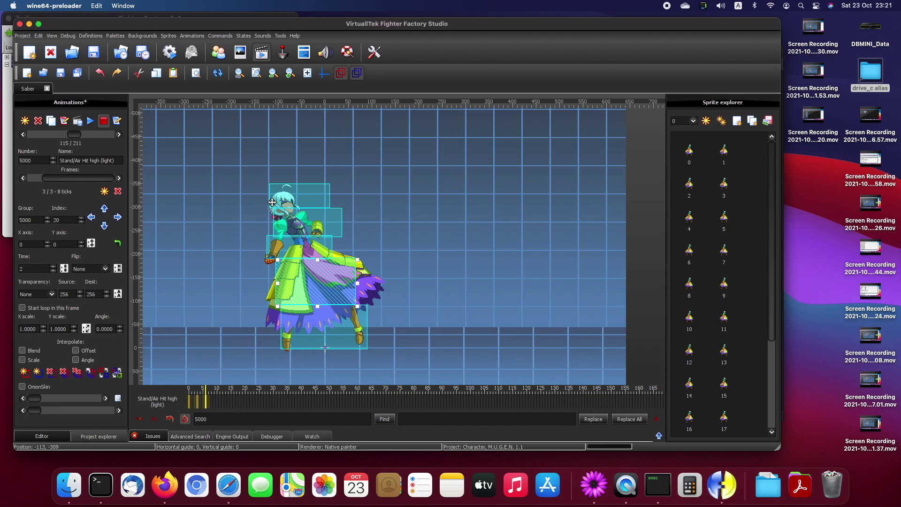
drag(106, 177, 81, 176)
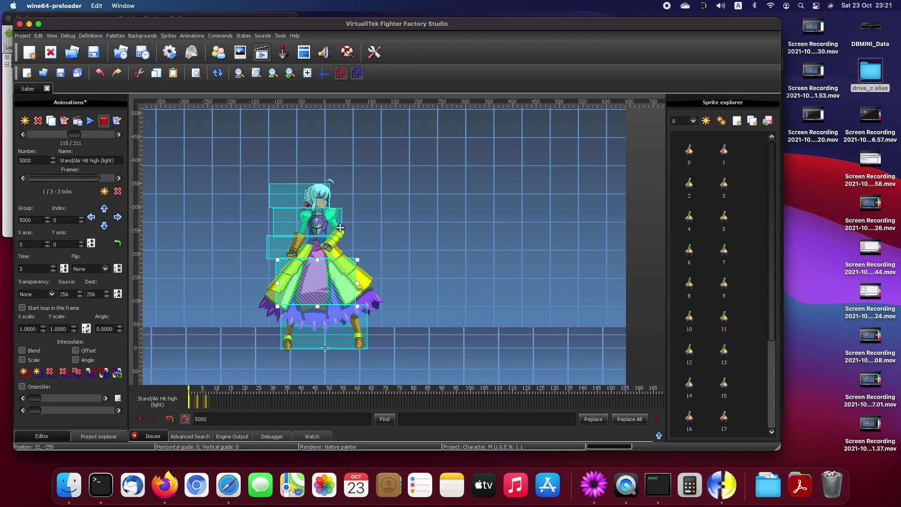
Copy the Clsn2Default block with its five contact boxes from the Stand/Air Hit high (light) animation code.
click(118, 135)
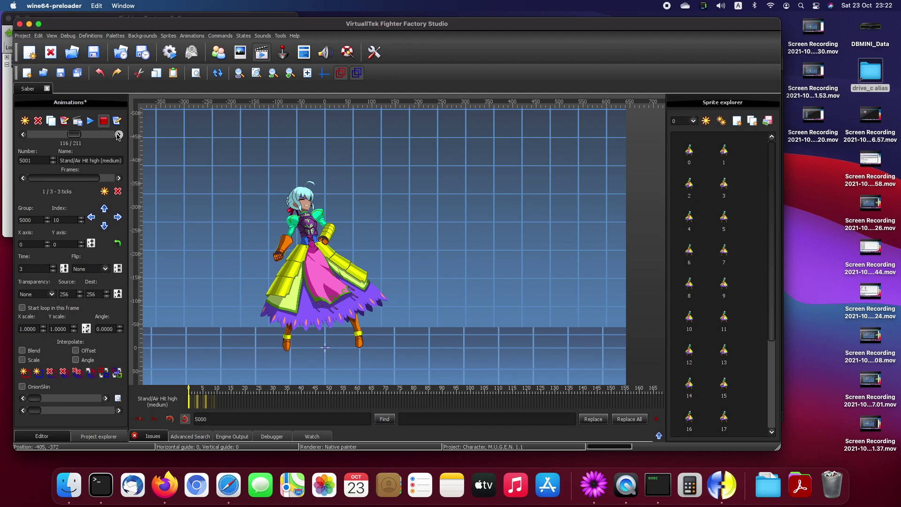
drag(87, 176, 61, 179)
click(23, 136)
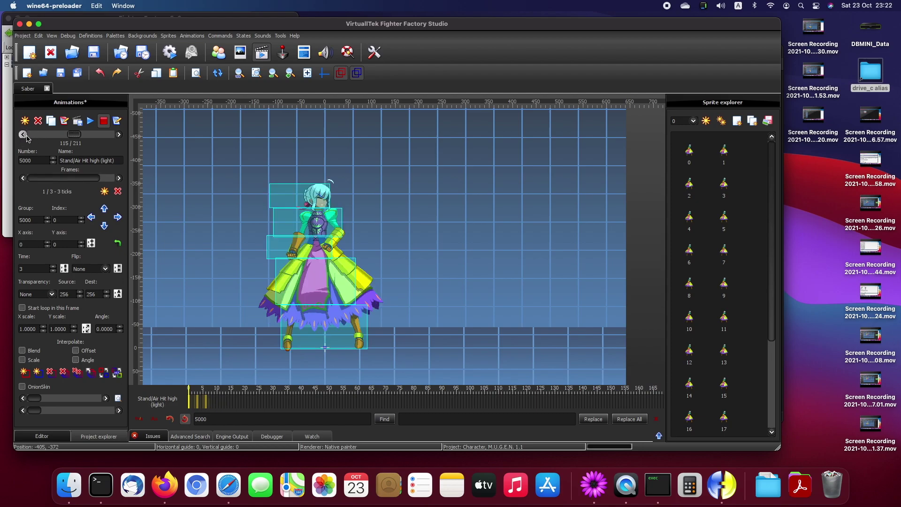
click(65, 121)
drag(366, 157, 223, 123)
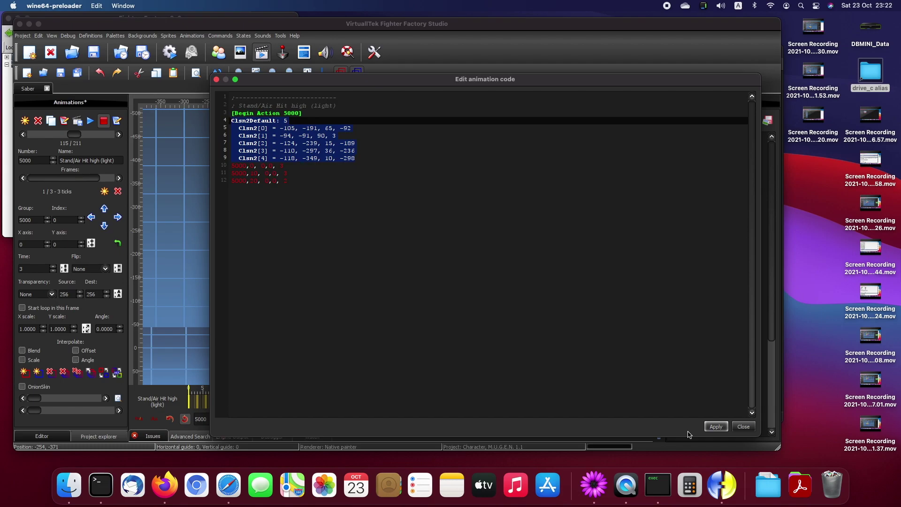
click(716, 426)
click(744, 426)
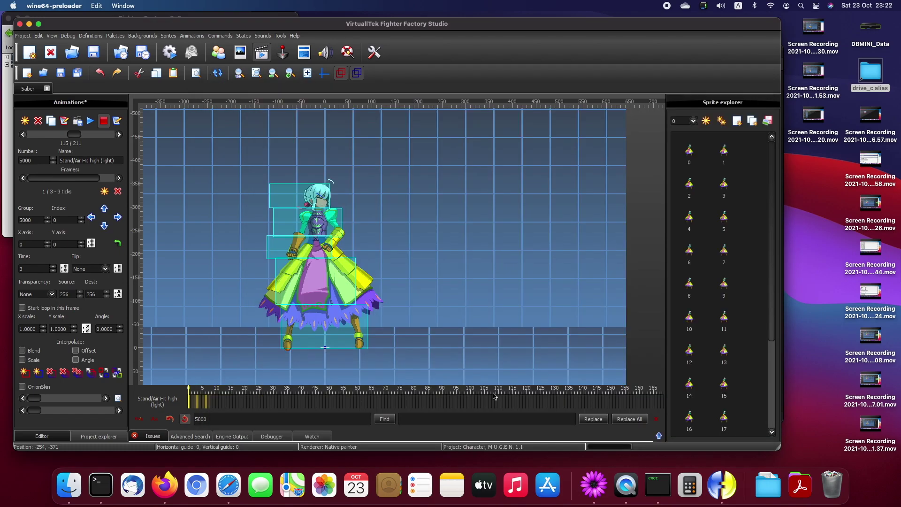
Paste the five-box Clsn2Default block below the Begin Action 5001 header in the Stand/Air Hit high (medium) code and apply it.
click(119, 135)
click(117, 120)
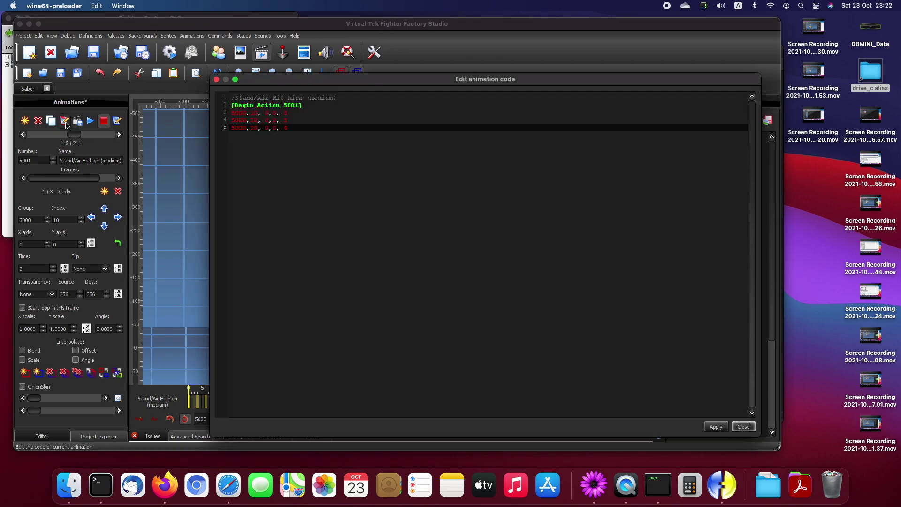
key(Return)
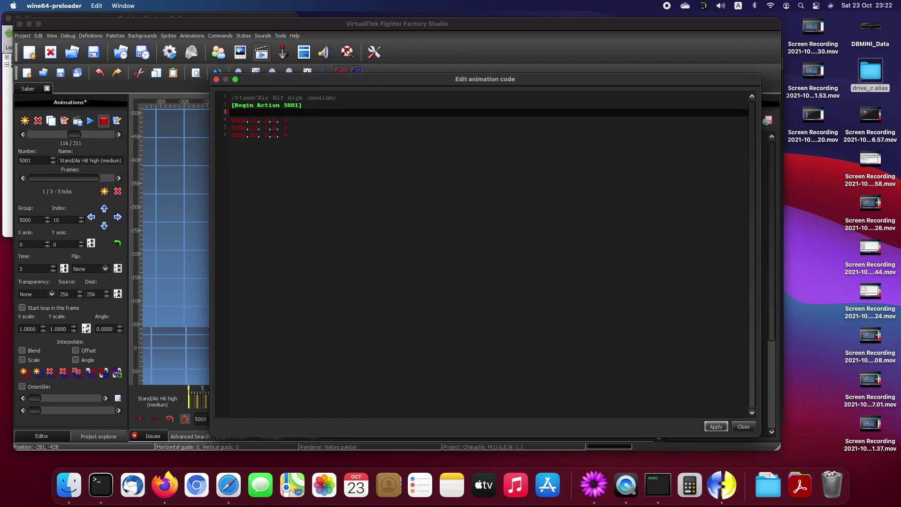
text(Clsn2Default: 5   Clsn2[0] = -105, -192, 25, -92   Clsn2[1] = -54, -91, 50, 3   Clsn2[2] = -124, -235, 15, -189   Clsn2[3] = -110, -297, 36, -236   Clsn2[4] = -118, -145, 10, -298)
click(716, 426)
click(743, 427)
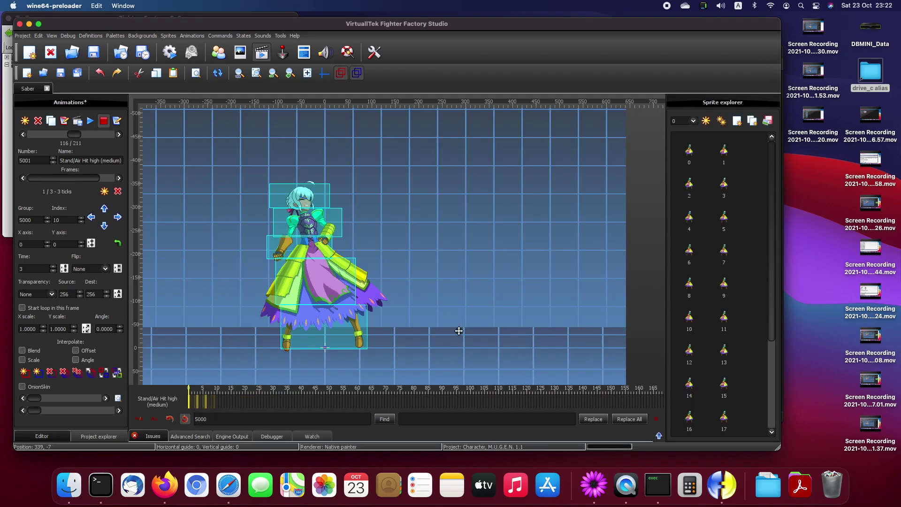
Insert the copied five-box Clsn2Default block below the Begin Action 5002 header of Stand/Air Hit high (hard) and apply the code.
click(119, 134)
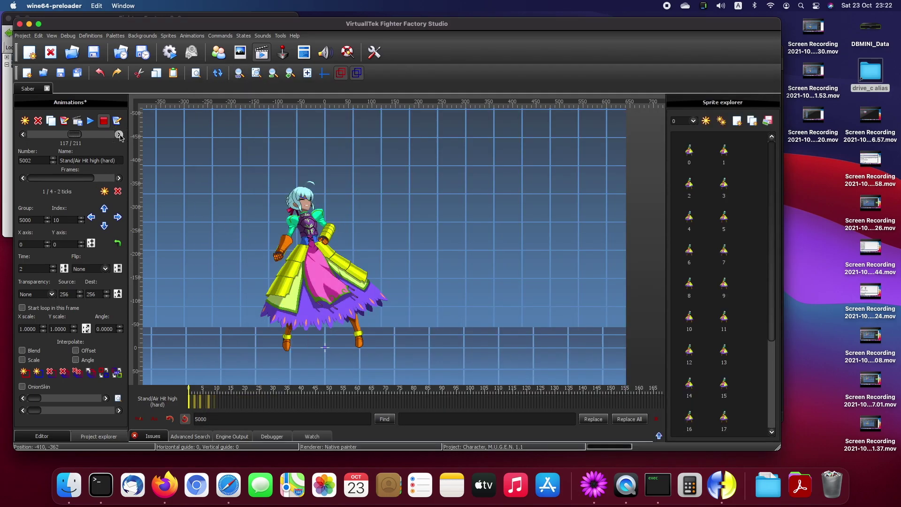
click(66, 121)
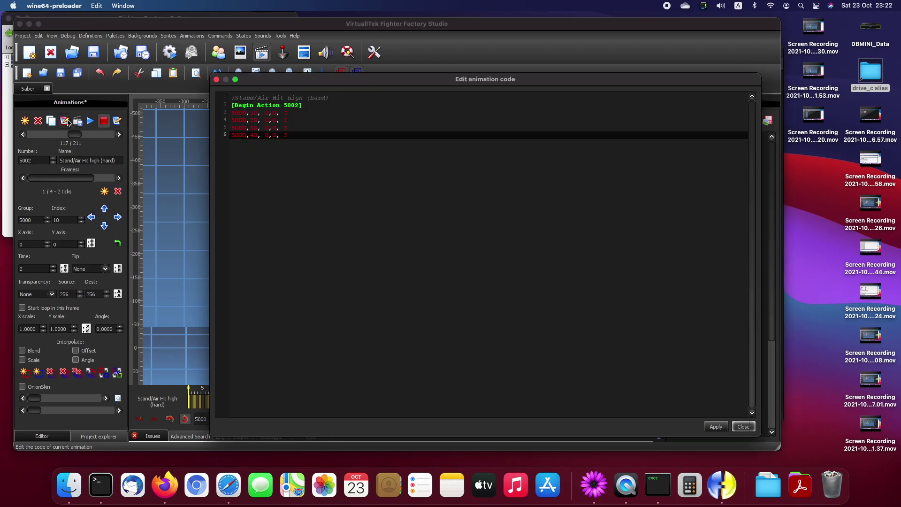
click(307, 108)
key(Return)
text(Clsn2Default: 5   Clsn2[0] = -105, -191, 65, -92   Clsn2[1] = -94, -91, 90, 1   Clsn2[2] = -124, -239, 15, -189   Clsn2[3] = -110, -297, 36, -236   Clsn2[4] = -118, -149, 10, -298)
click(716, 426)
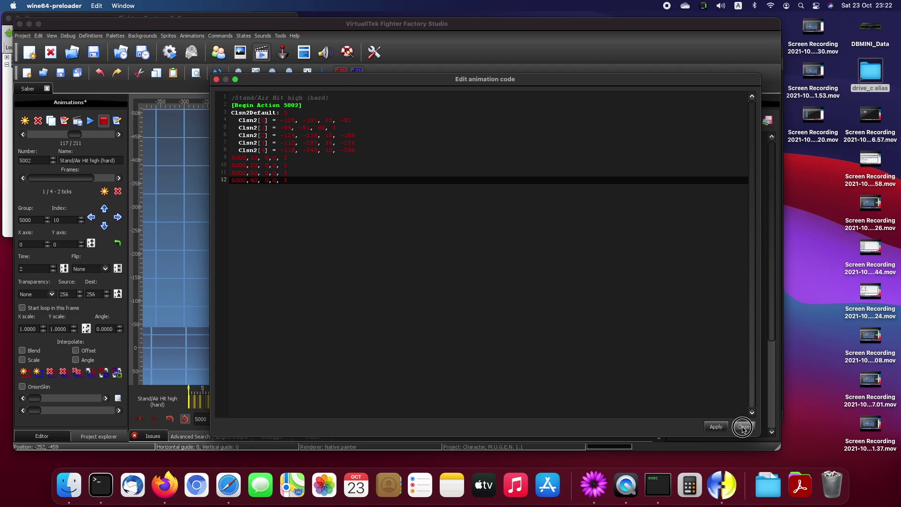
click(744, 426)
Replace the two old Clsn2 boxes in the Stand Recover high (light) code with the five-box Clsn2Default block below the Begin Action 5005 header.
click(119, 135)
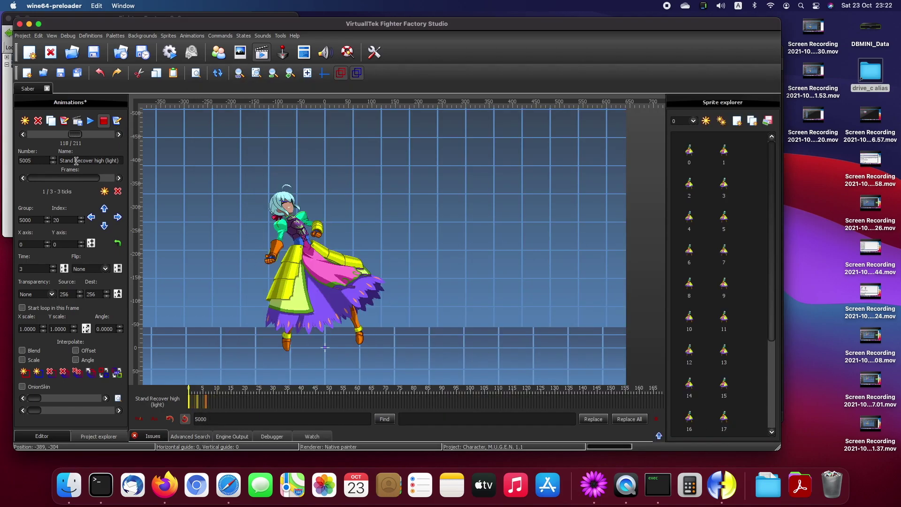
click(117, 121)
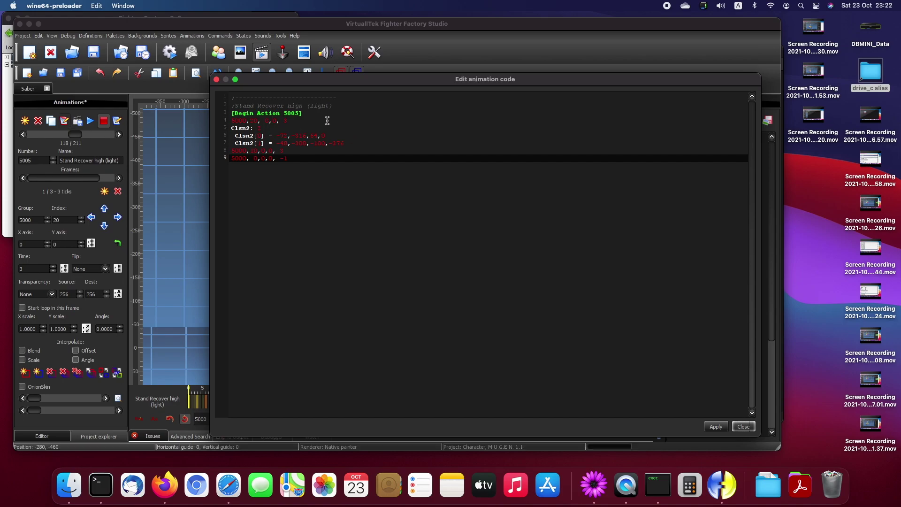
drag(353, 141, 220, 135)
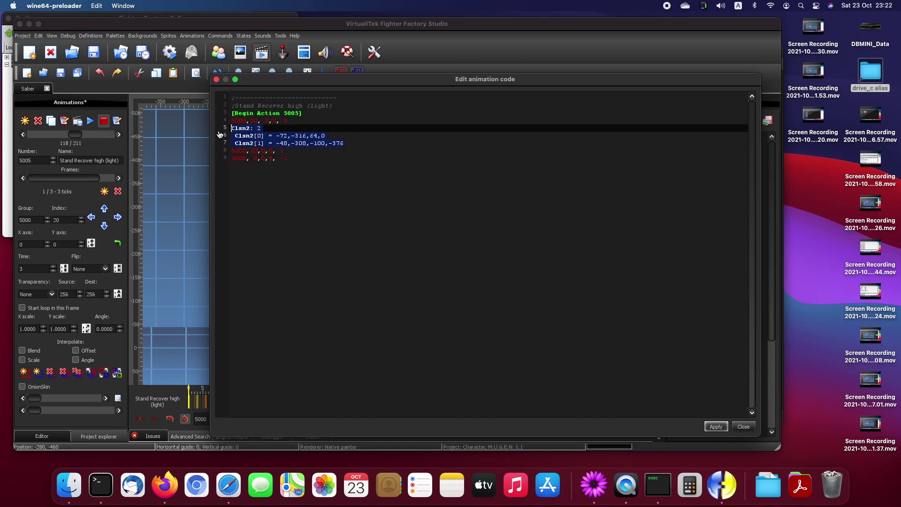
key(BackSpace)
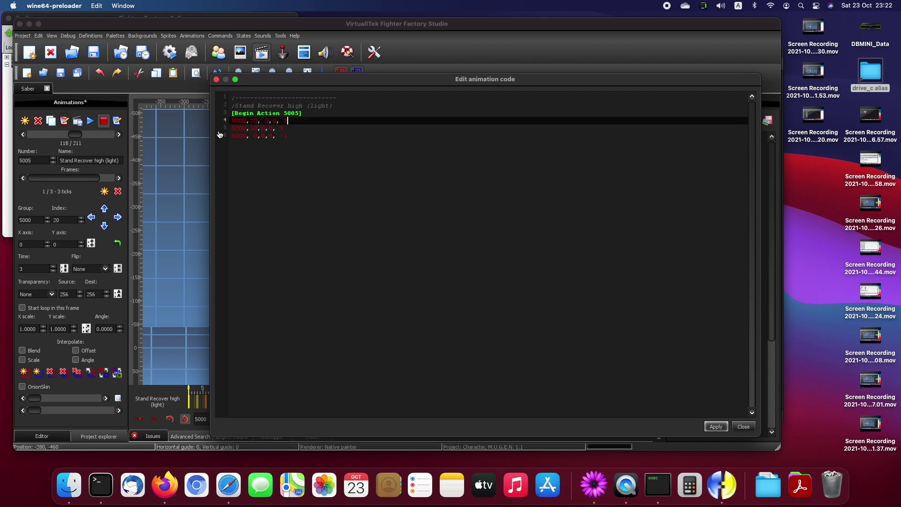
click(312, 114)
key(Return)
text(Clsn2Default: 5   Clsn2[0] = -105, -191, 66, -92   Clsn2[1] = -94, -91, 90, 3   Clsn2[2] = -124, -238, 15, -189   Clsn2[3] = -110, -297, 35, -236   Clsn2[4] = -118, -349, 10, -298)
click(716, 427)
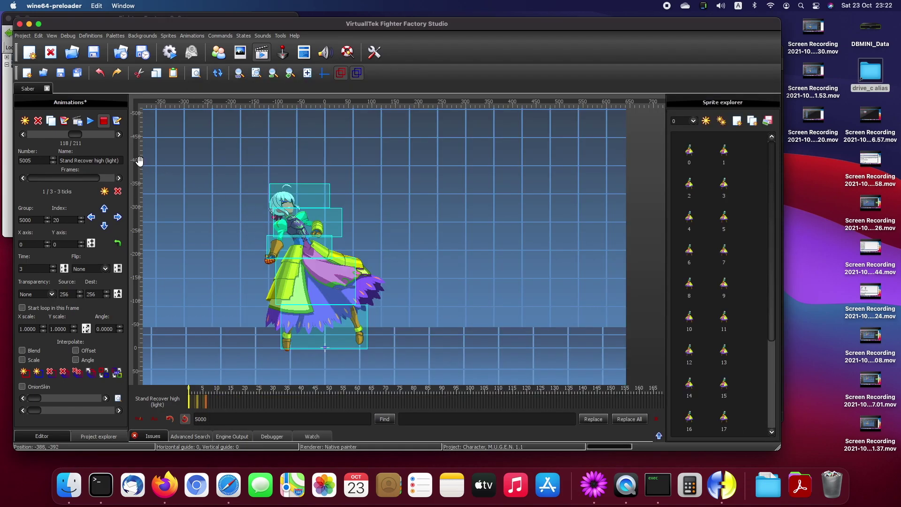
Open the Stand Recover high (medium) animation code with the insertion point at the end of the Begin Action 5006 line.
click(119, 135)
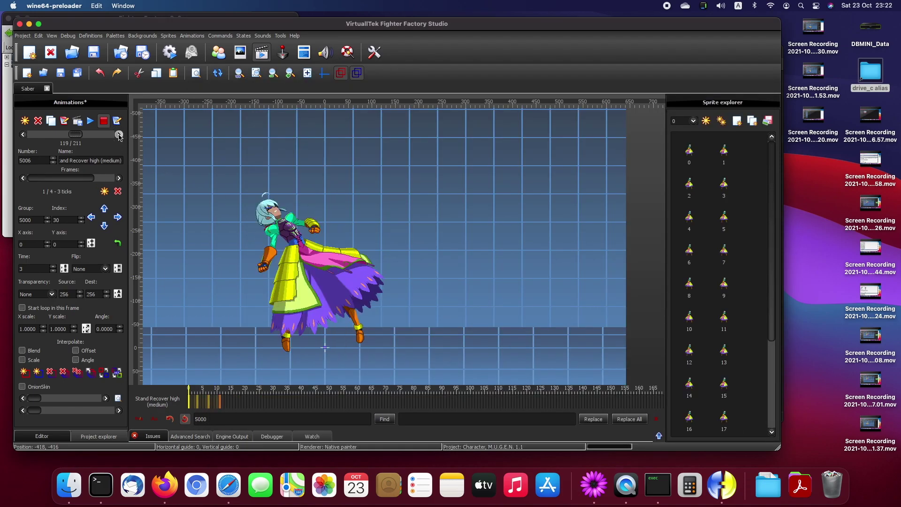
click(77, 121)
click(315, 106)
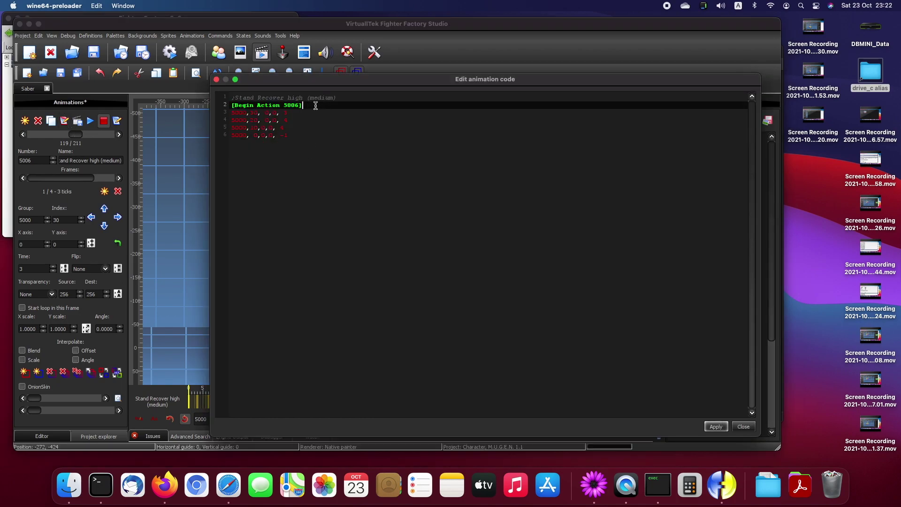
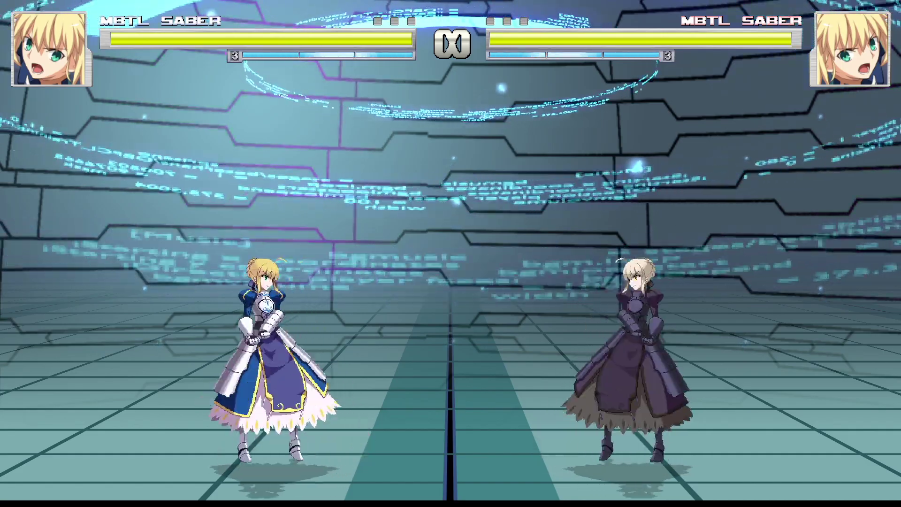
Switch to a M.U.G.E.N match between two Sabers and test her walking, running and jumping across the stage.
key(Left)
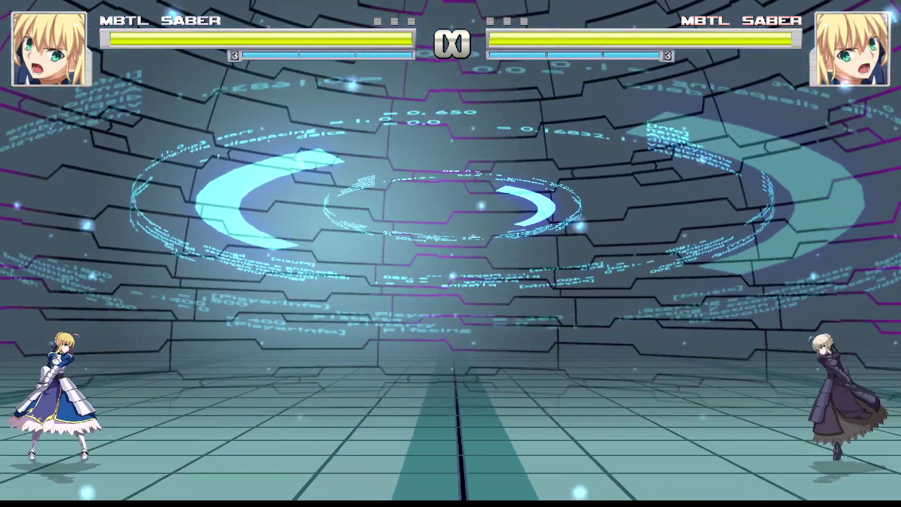
key(Right)
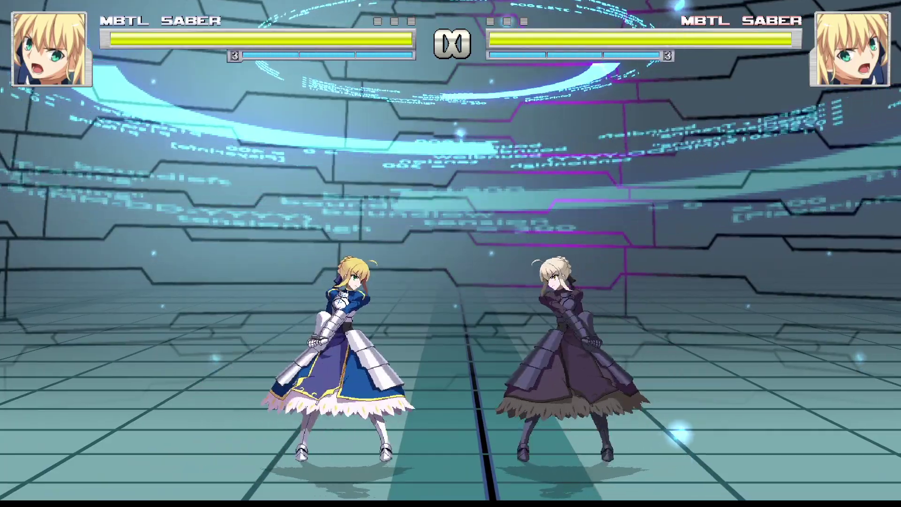
key(Right)
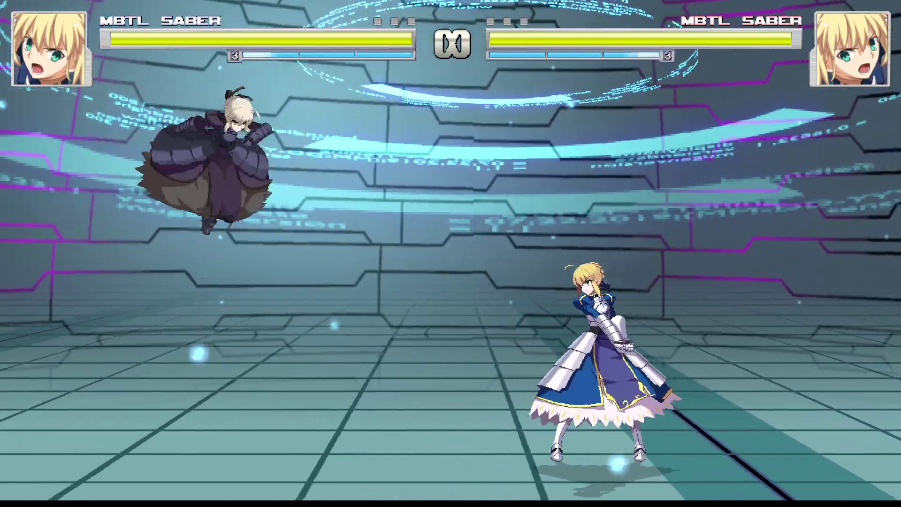
key(Right)
key(Right)
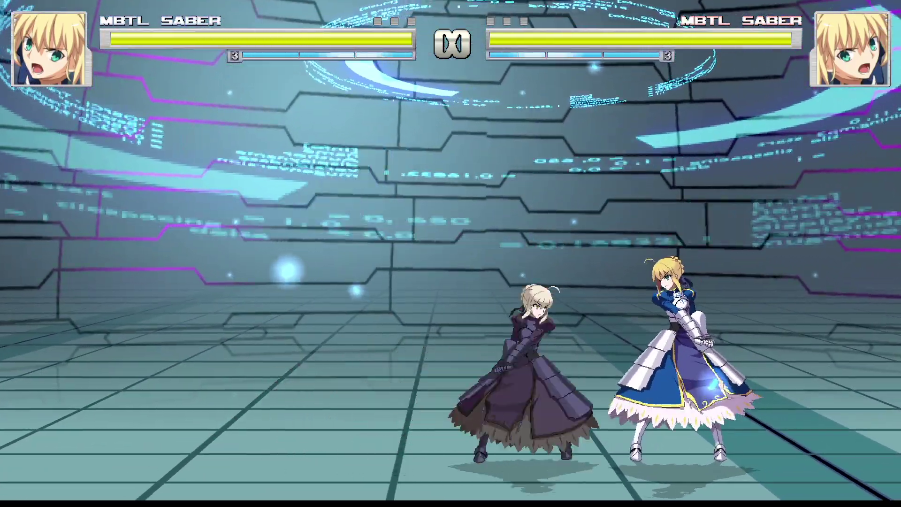
key(Up)
key(Right)
key(Right)
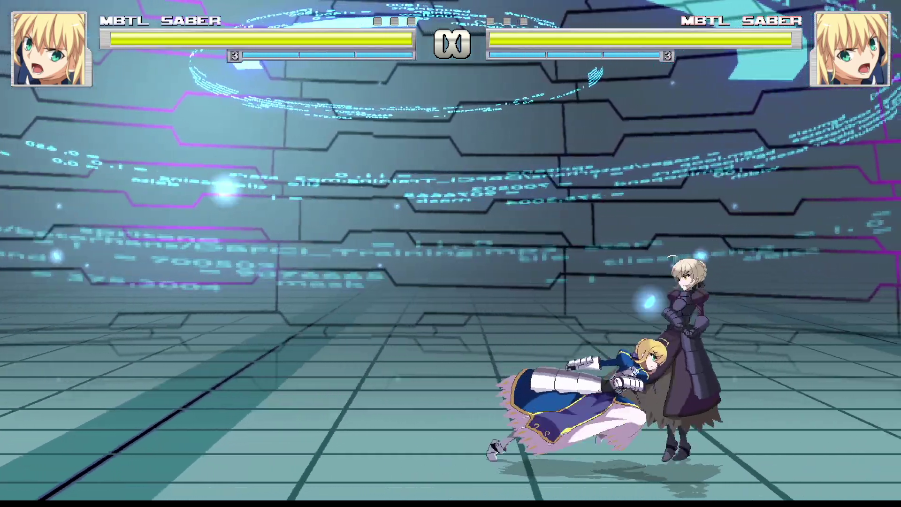
key(Left)
key(Left)
key(Left)
key(Left)
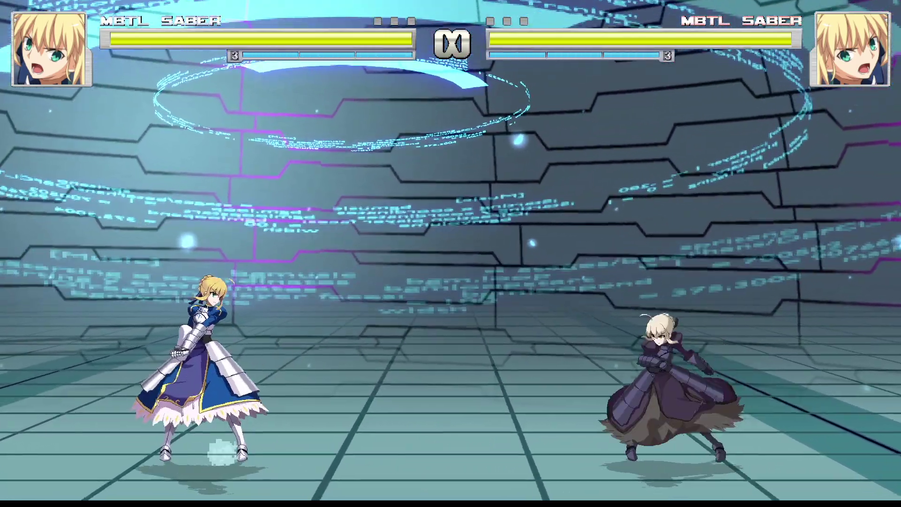
key(Left)
key(Left)
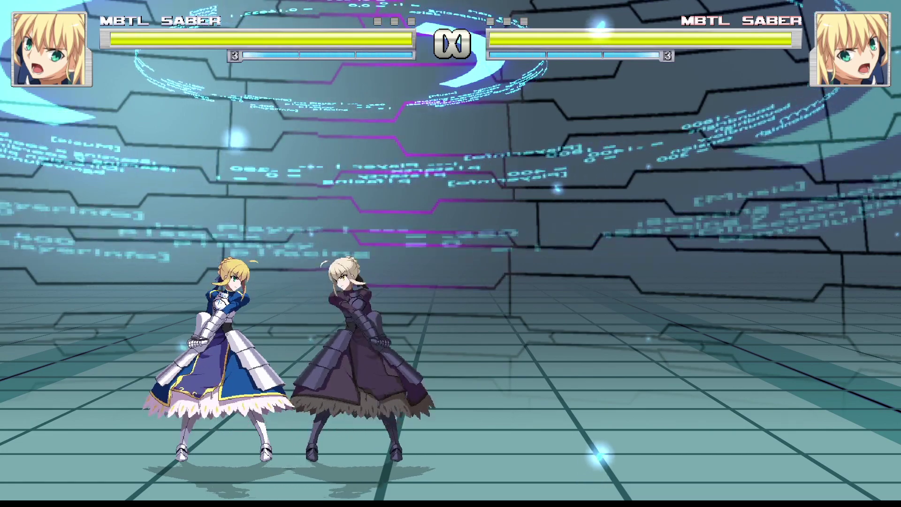
Test Saber's standing attacks against the opposing Saber in the match, both at close range and from a distance.
key(a)
key(s)
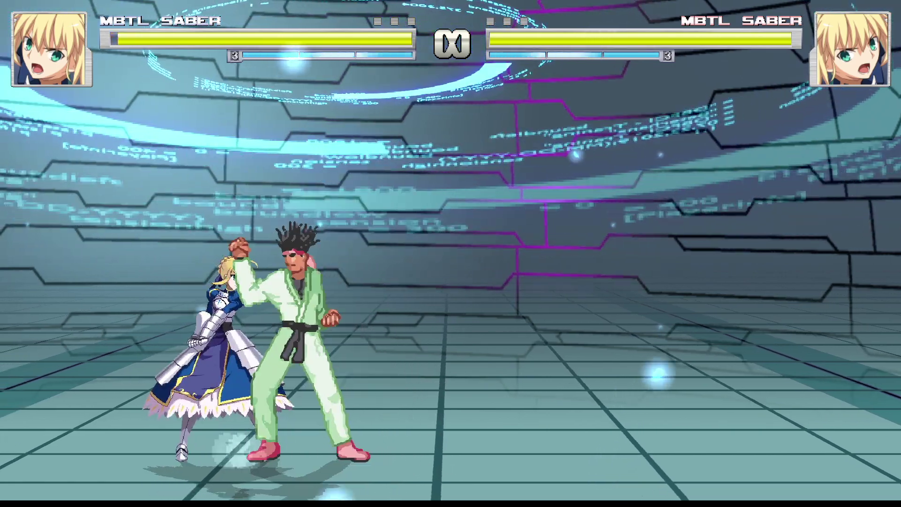
key(a)
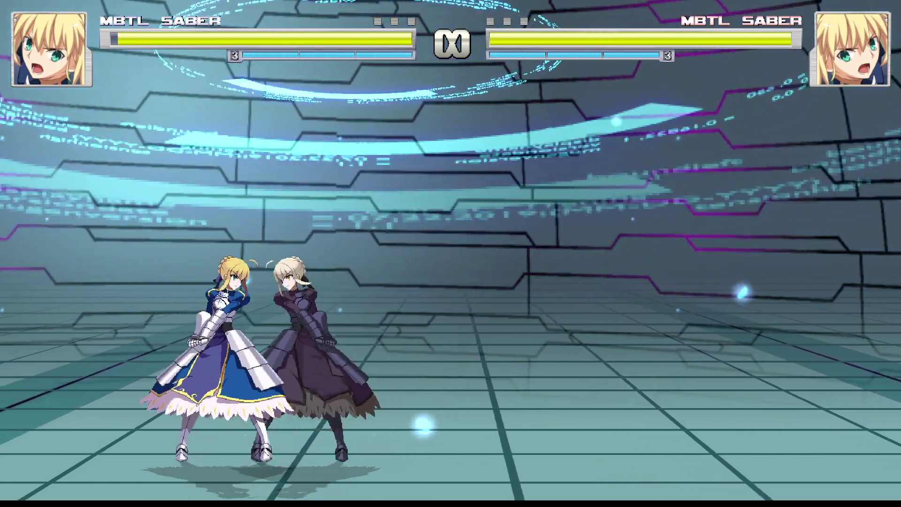
key(a)
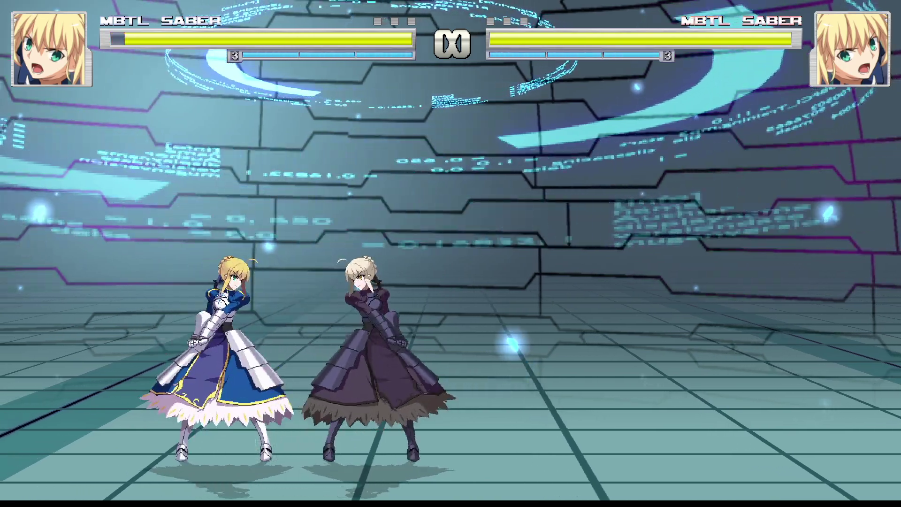
key(s)
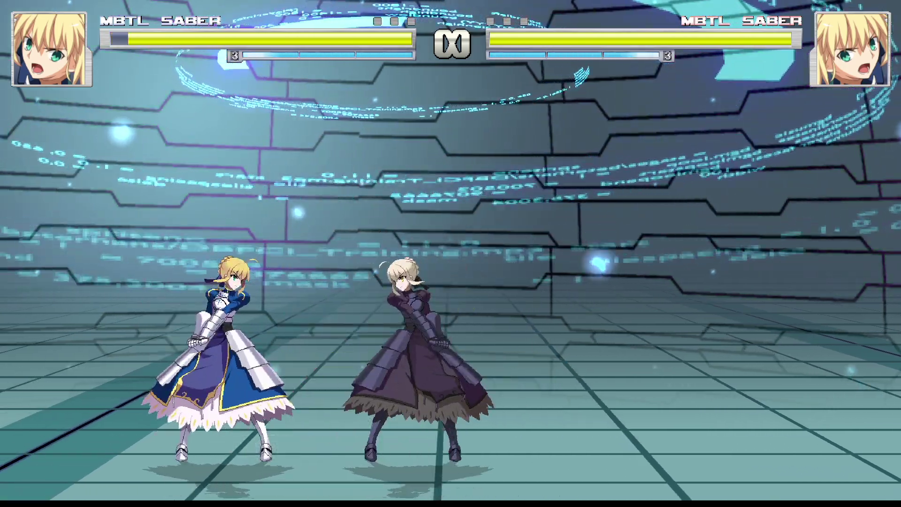
key(s)
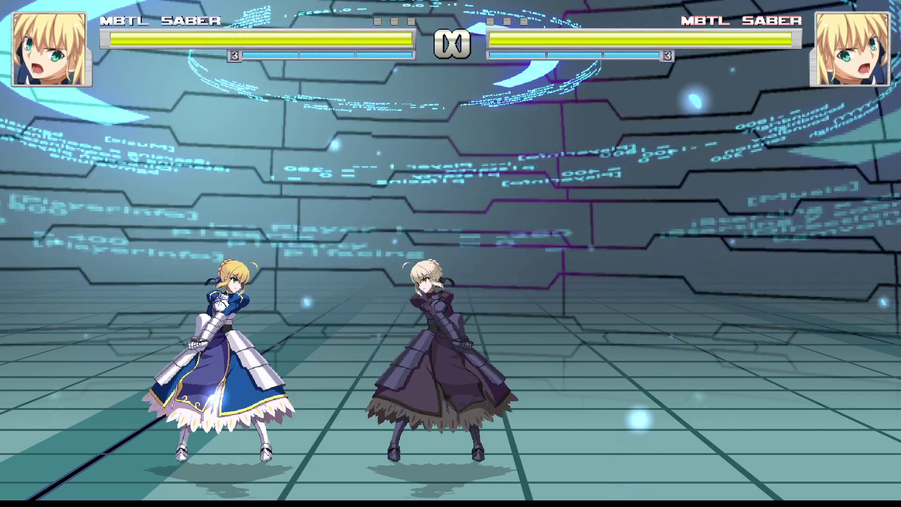
key(a)
key(Left)
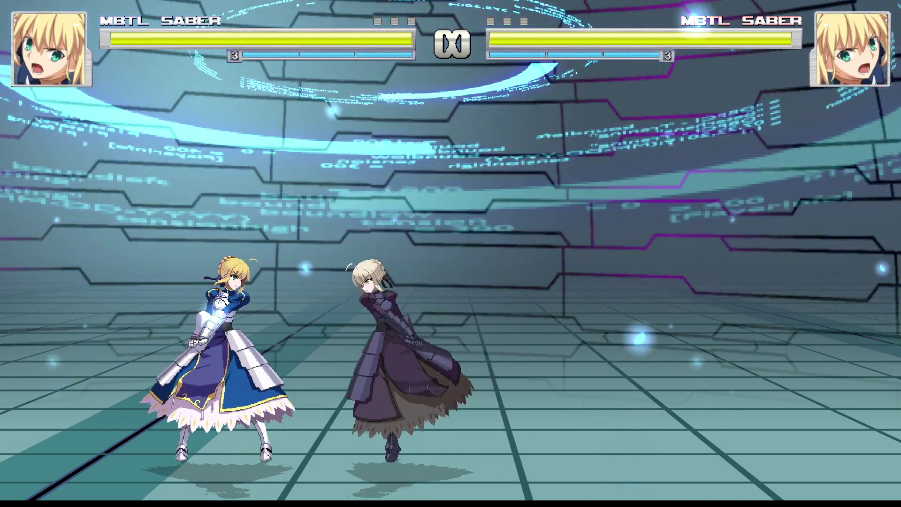
key(s)
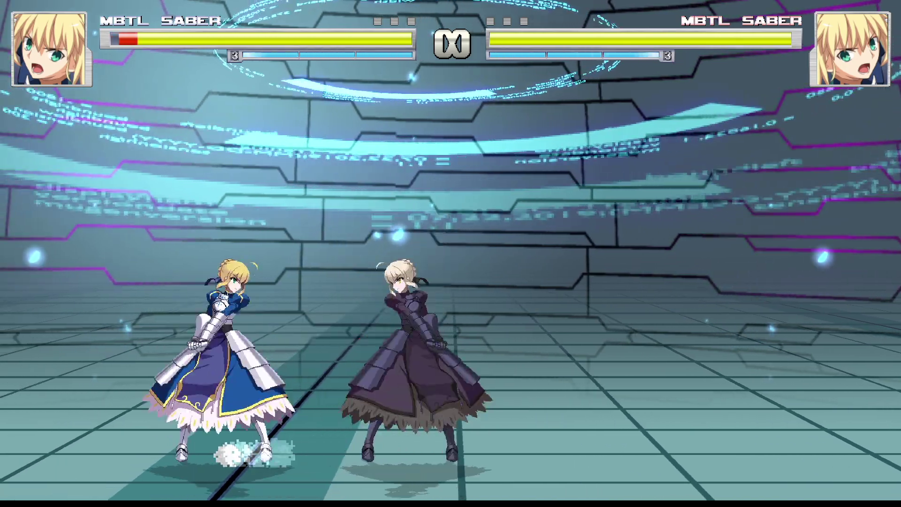
key(Left)
key(a)
key(a)
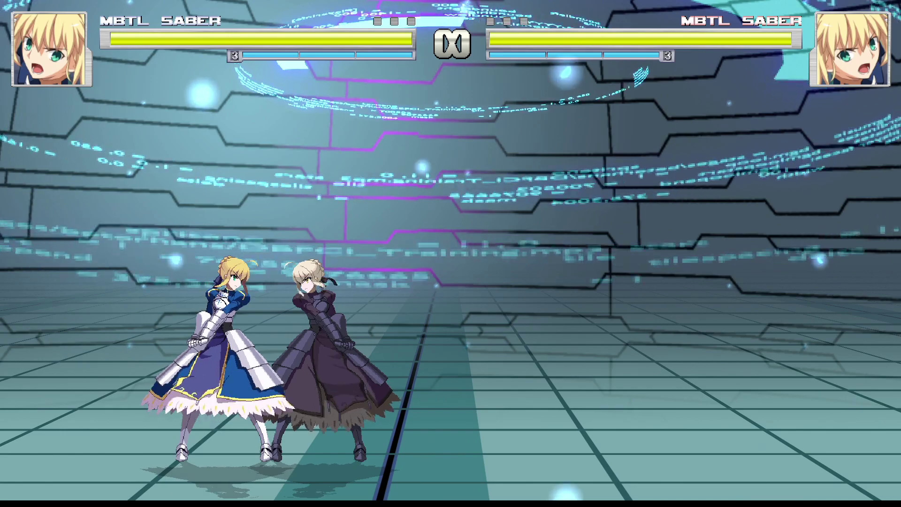
key(Right)
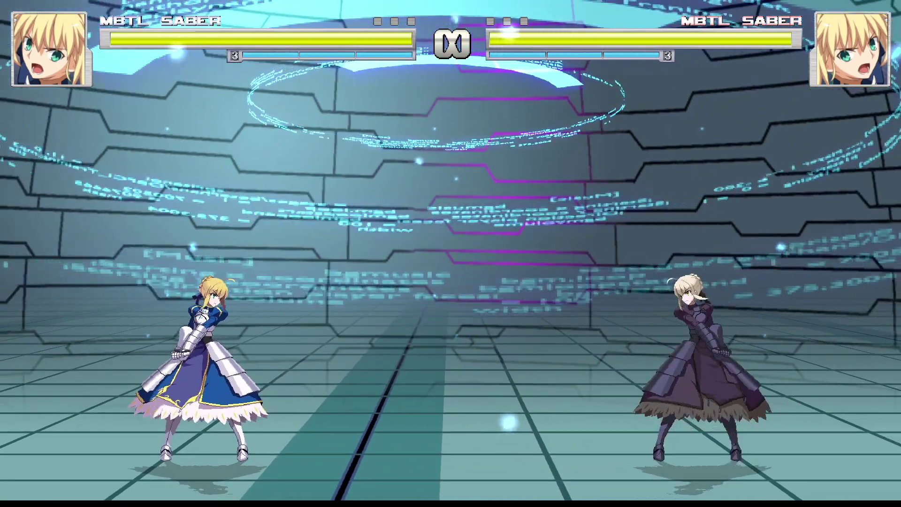
key(a)
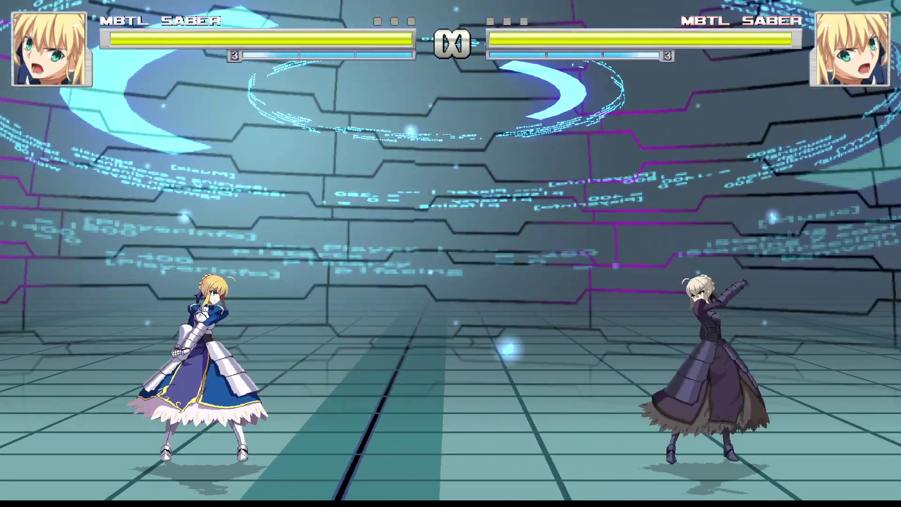
key(a)
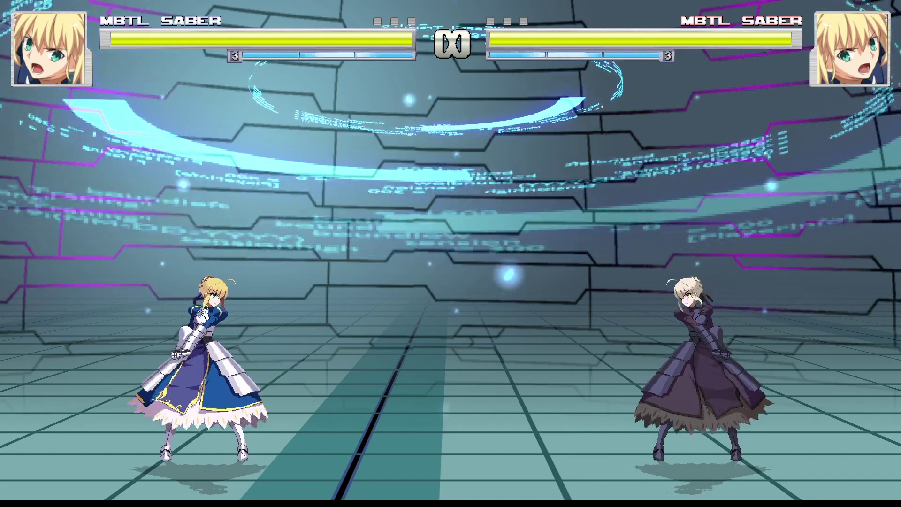